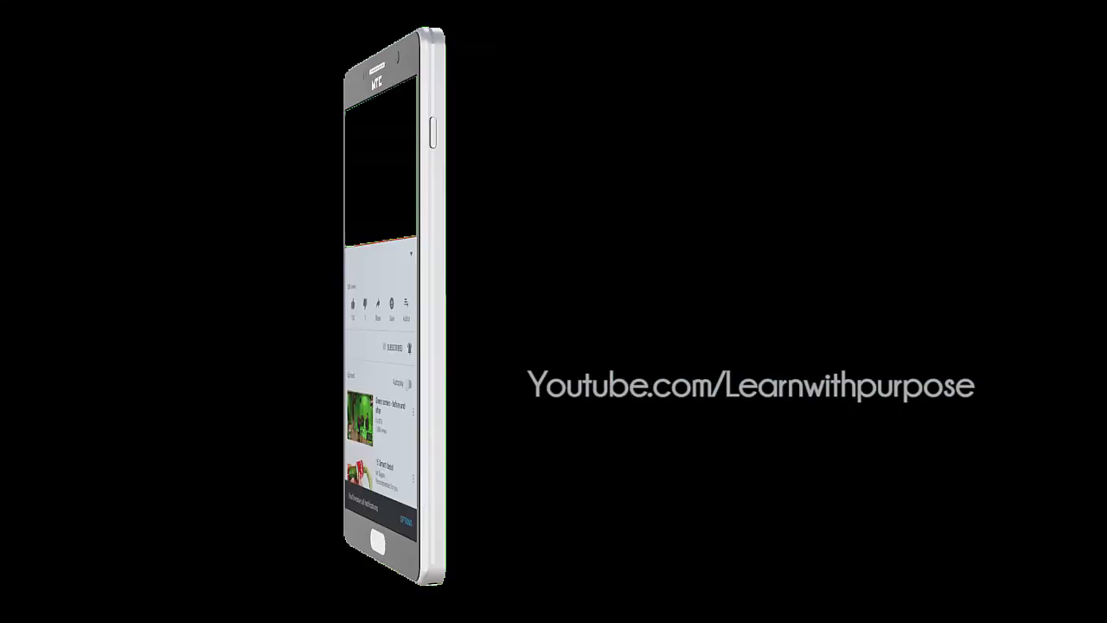
- Look over the title, column headings and first entries of the Expenses for the Year table
{"action": "left_click", "coordinate": [361, 358]}
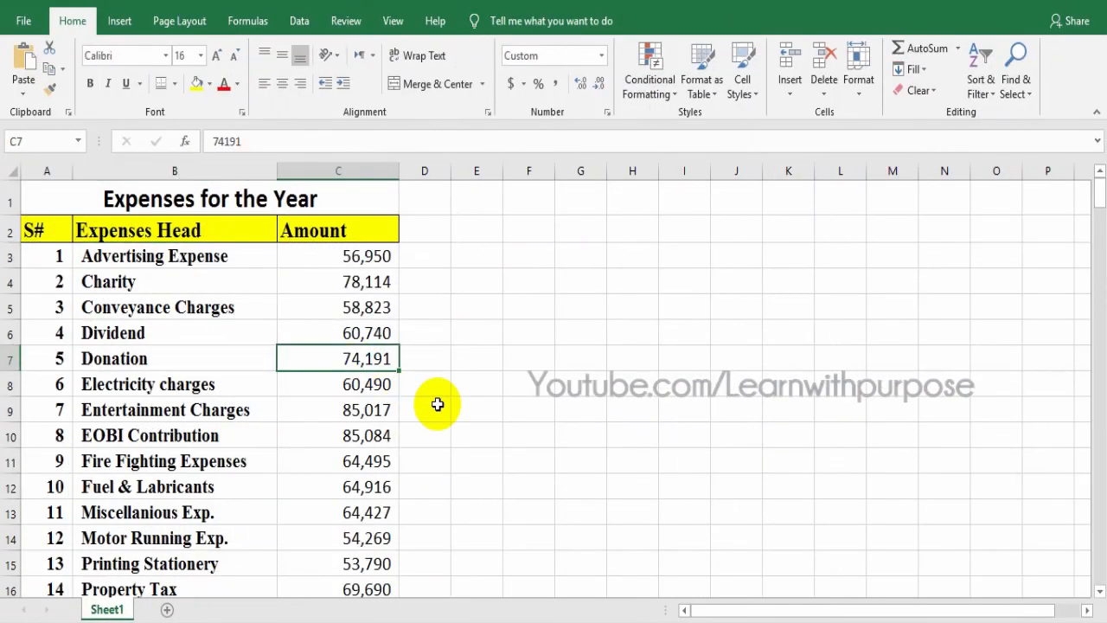
{"action": "key", "text": "Left"}
{"action": "key", "text": "Left"}
{"action": "key", "text": "Right"}
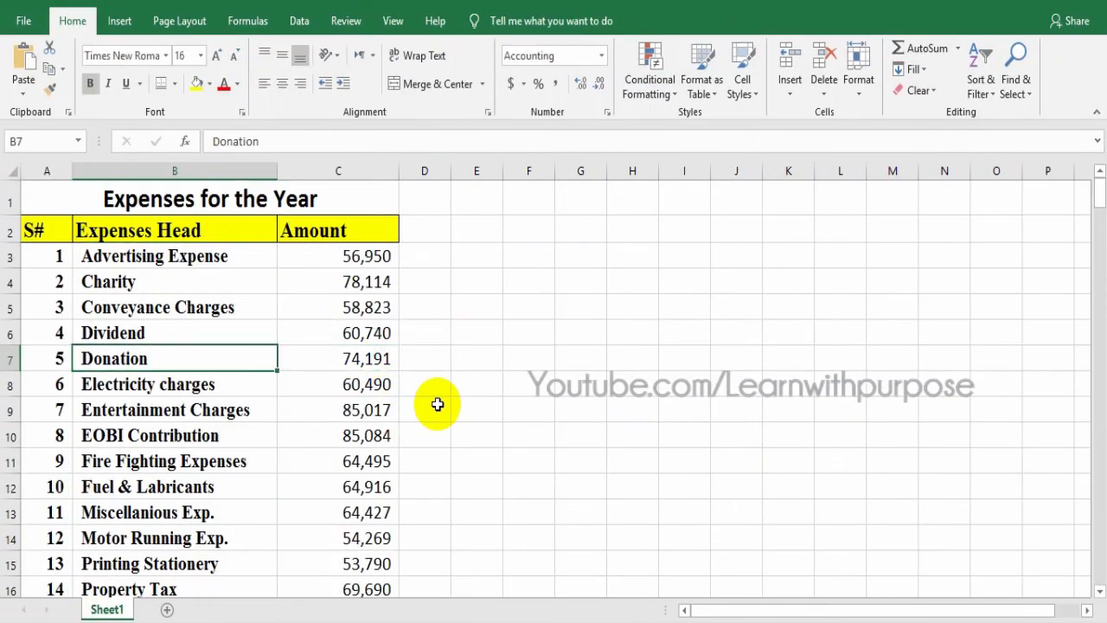
{"action": "key", "text": "ctrl+Home"}
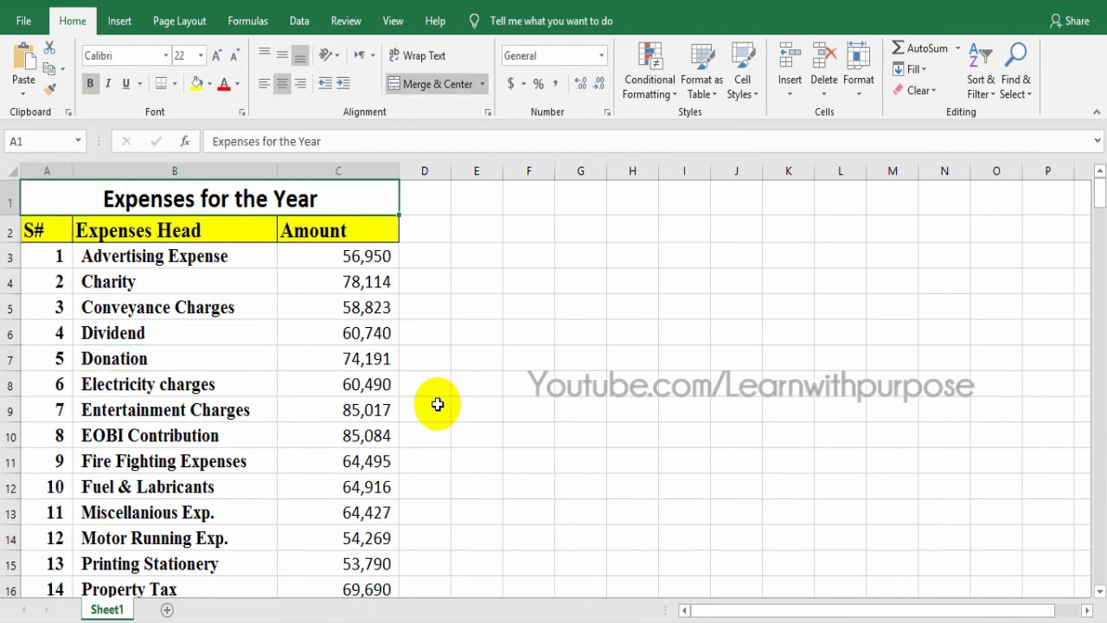
{"action": "key", "text": "Down"}
{"action": "key", "text": "Right"}
{"action": "key", "text": "Down"}
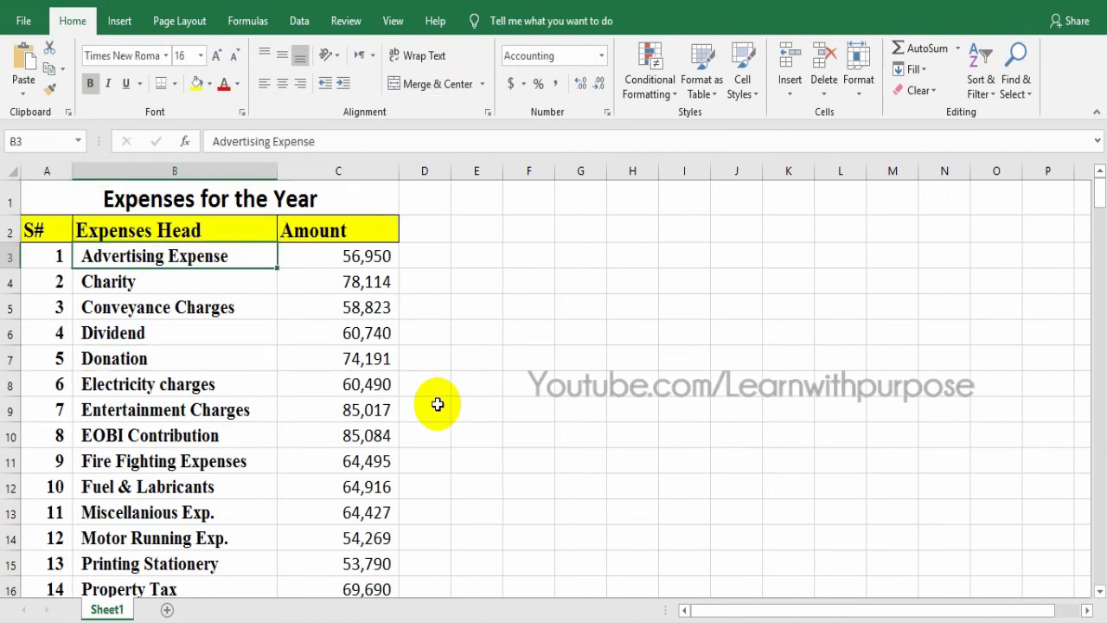
{"action": "key", "text": "Left"}
{"action": "key", "text": "Right"}
{"action": "key", "text": "Left"}
- Check the first and last serial numbers, the final expense row and the total row of the table
{"action": "key", "text": "ctrl+Down"}
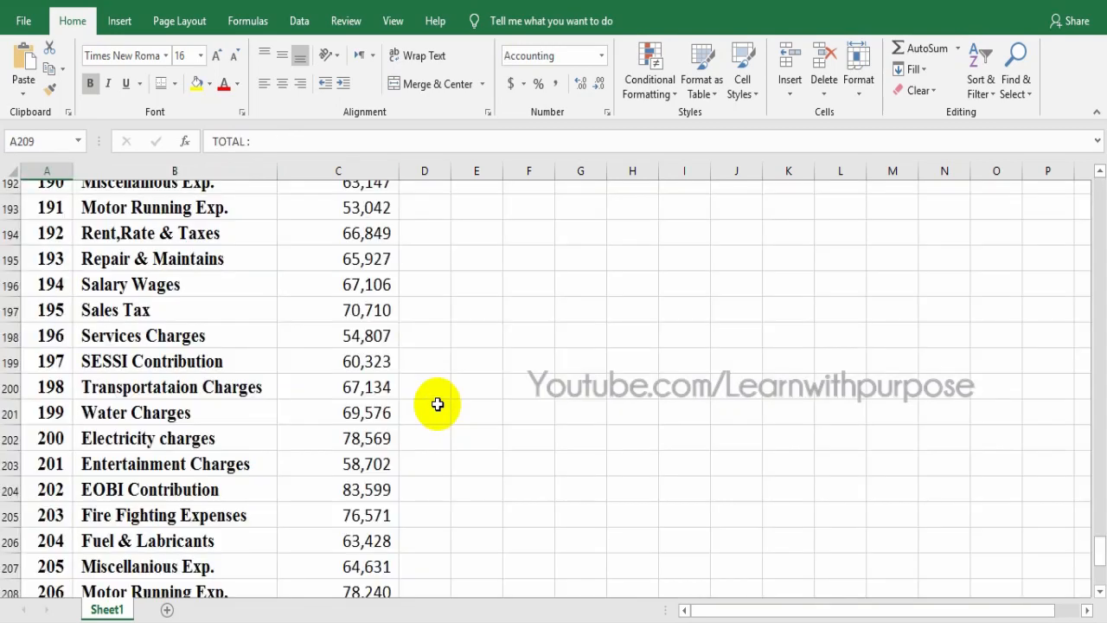
{"action": "key", "text": "Up"}
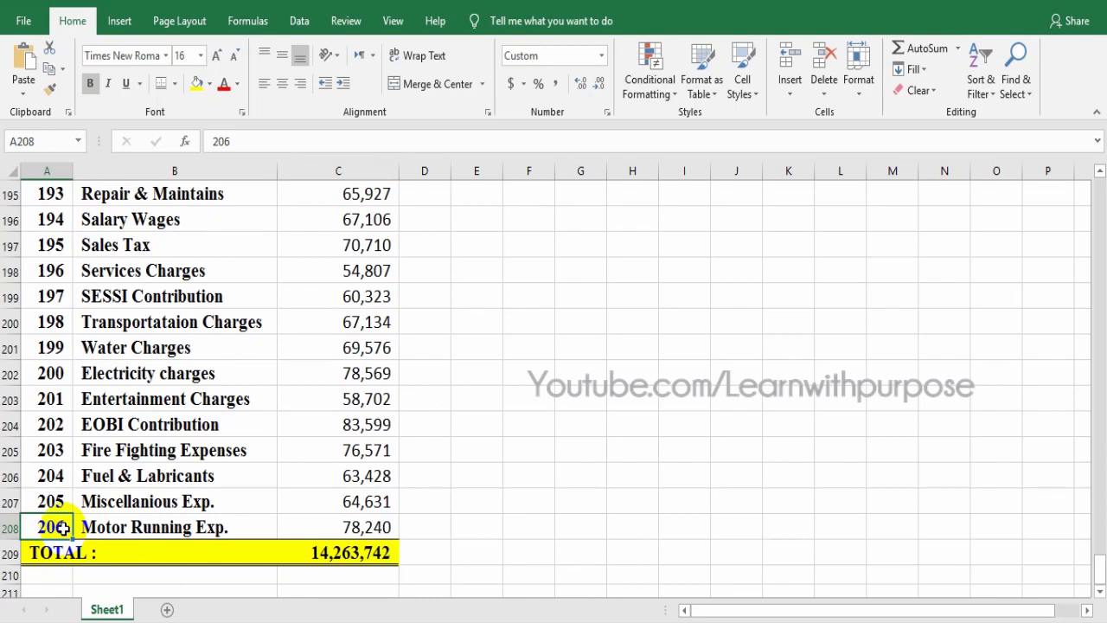
{"action": "key", "text": "ctrl+Up"}
{"action": "key", "text": "Down"}
{"action": "key", "text": "Down"}
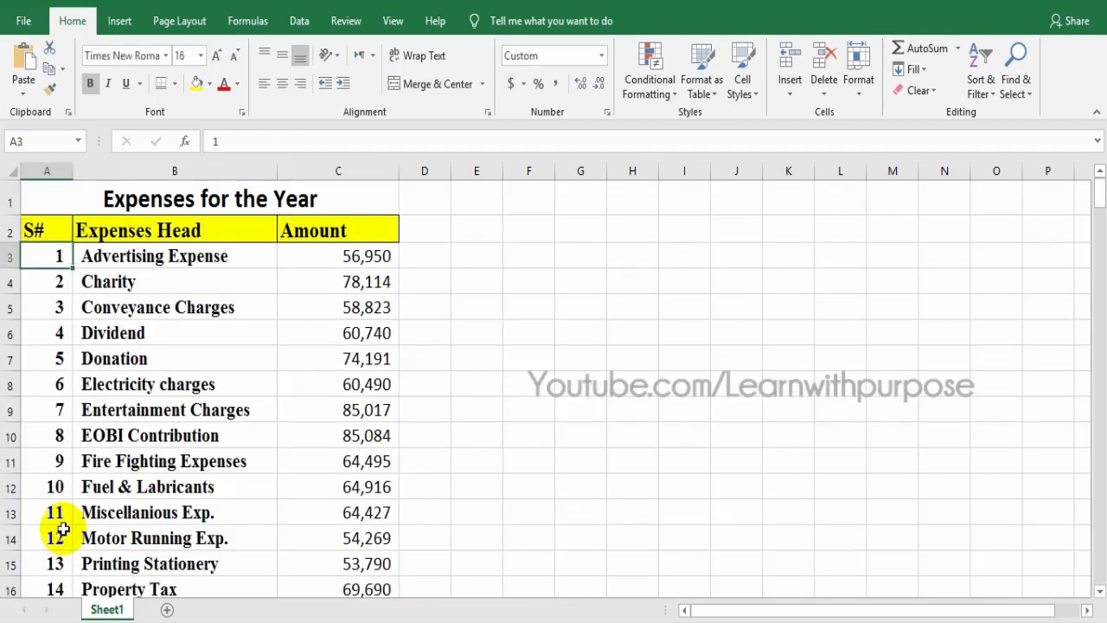
{"action": "key", "text": "ctrl+Down"}
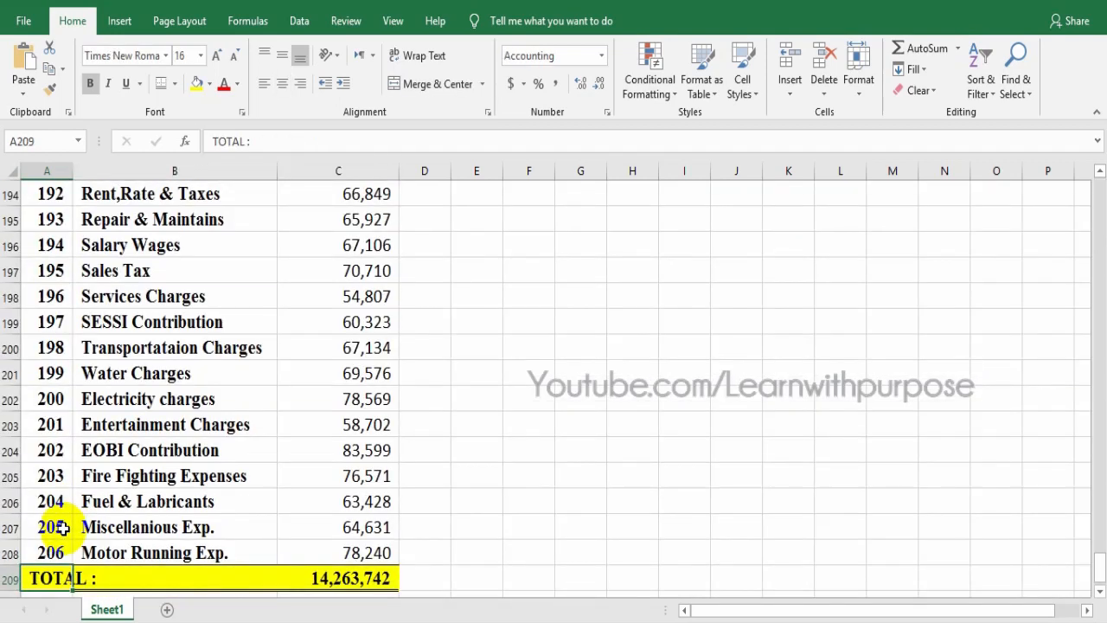
{"action": "key", "text": "Up"}
{"action": "key", "text": "Right"}
{"action": "key", "text": "Right"}
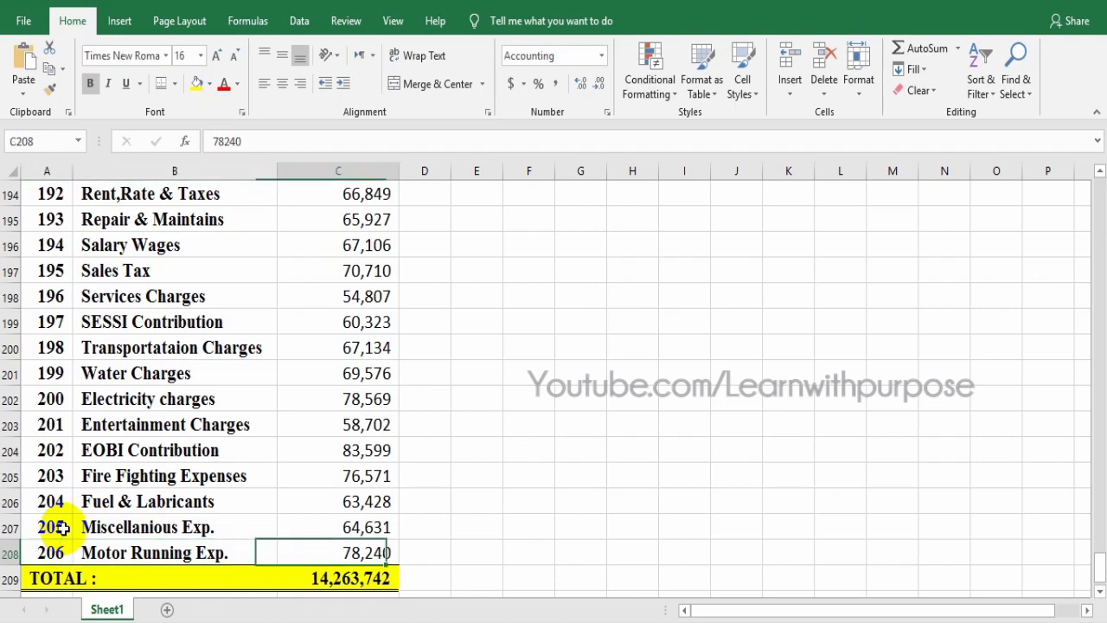
{"action": "key", "text": "Down"}
{"action": "key", "text": "Up"}
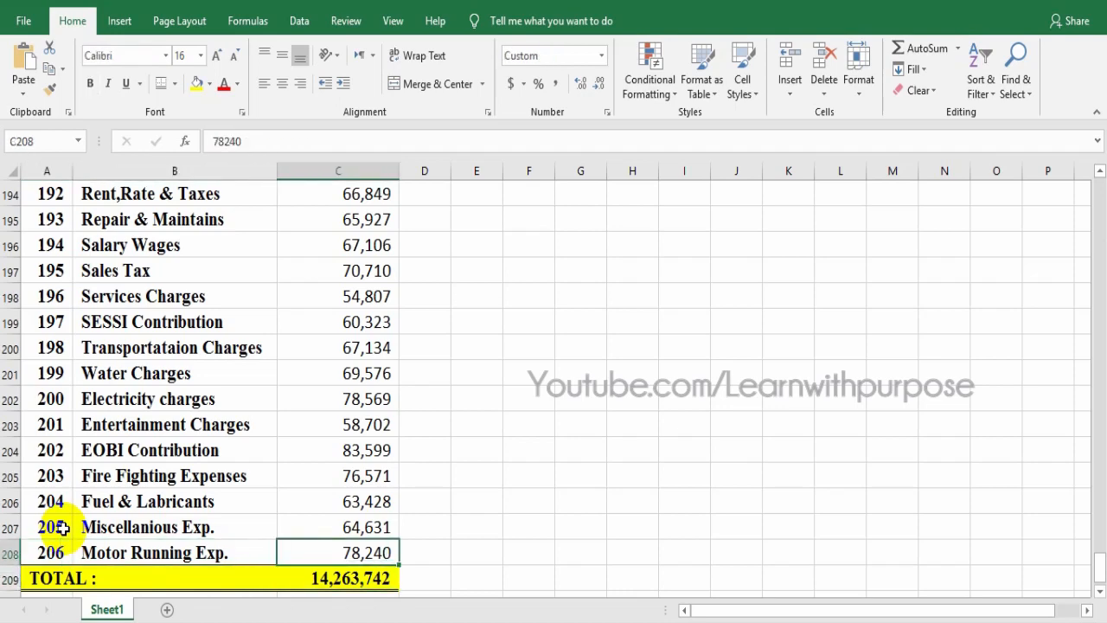
{"action": "key", "text": "Up"}
{"action": "key", "text": "Up"}
{"action": "key", "text": "ctrl+Up"}
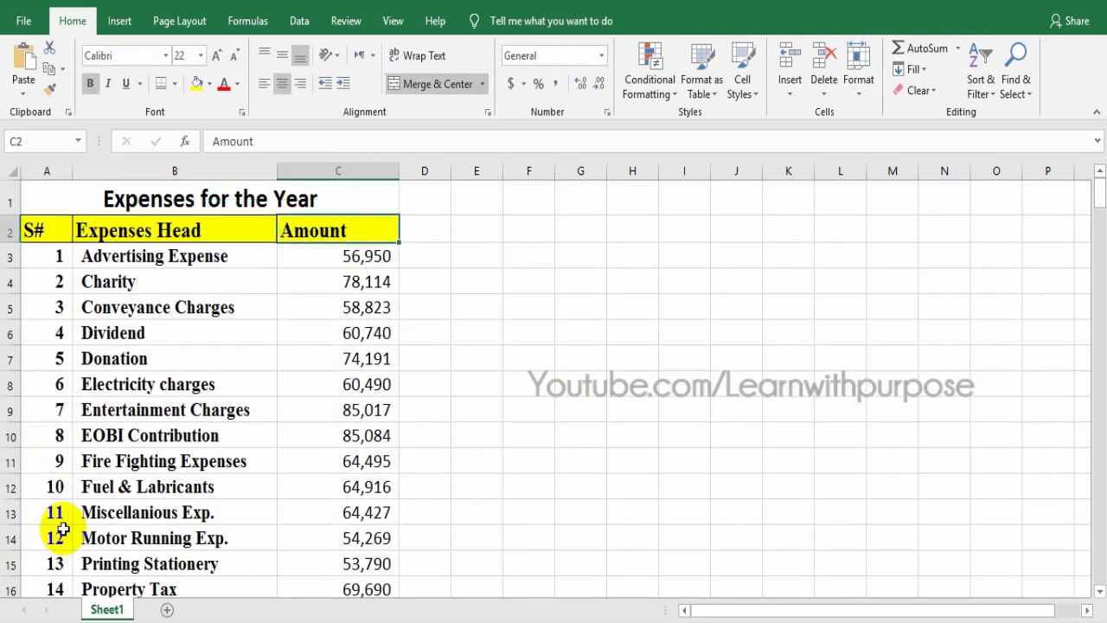
- Review the table from its first record down to the total formula in C209, returning to the first expense head
{"action": "key", "text": "Left"}
{"action": "key", "text": "Left"}
{"action": "key", "text": "Down"}
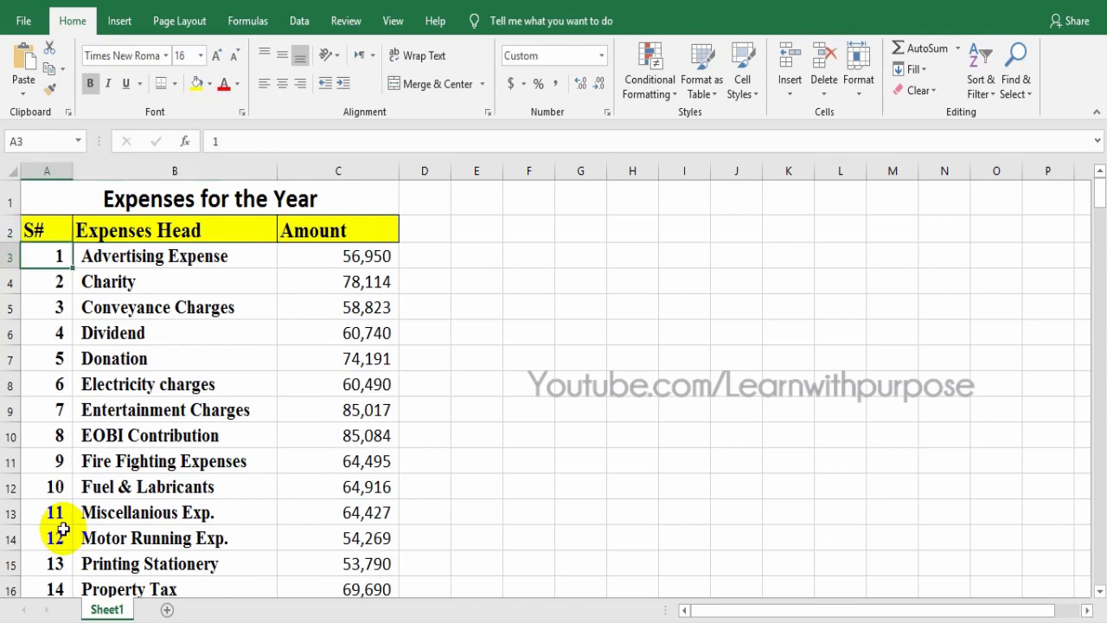
{"action": "key", "text": "ctrl+Down"}
{"action": "key", "text": "Up"}
{"action": "key", "text": "Right"}
{"action": "key", "text": "Right"}
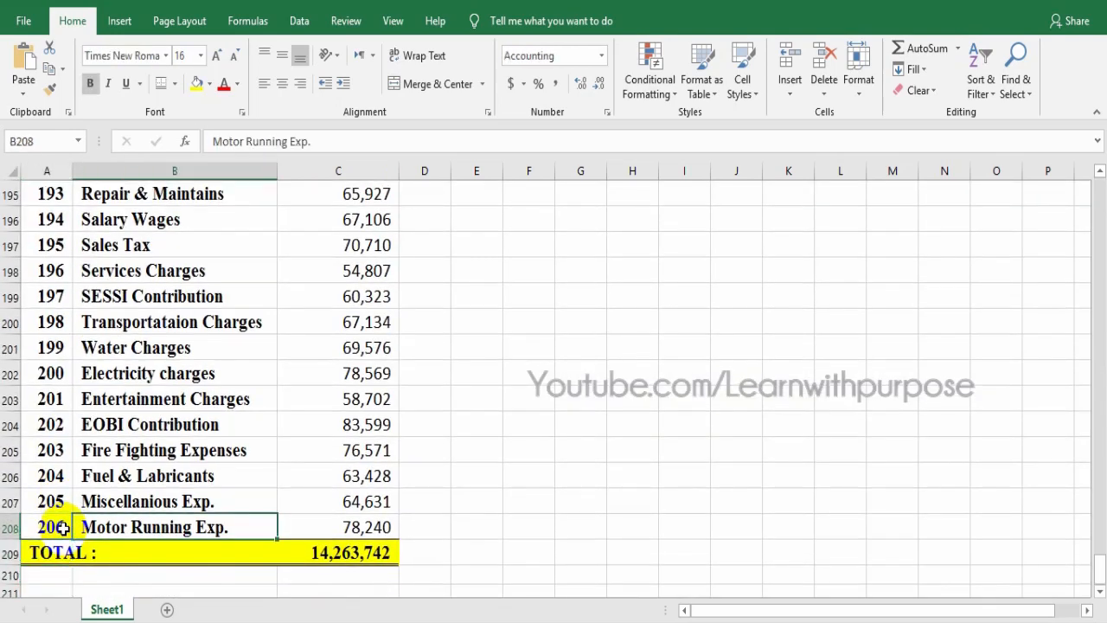
{"action": "key", "text": "Down"}
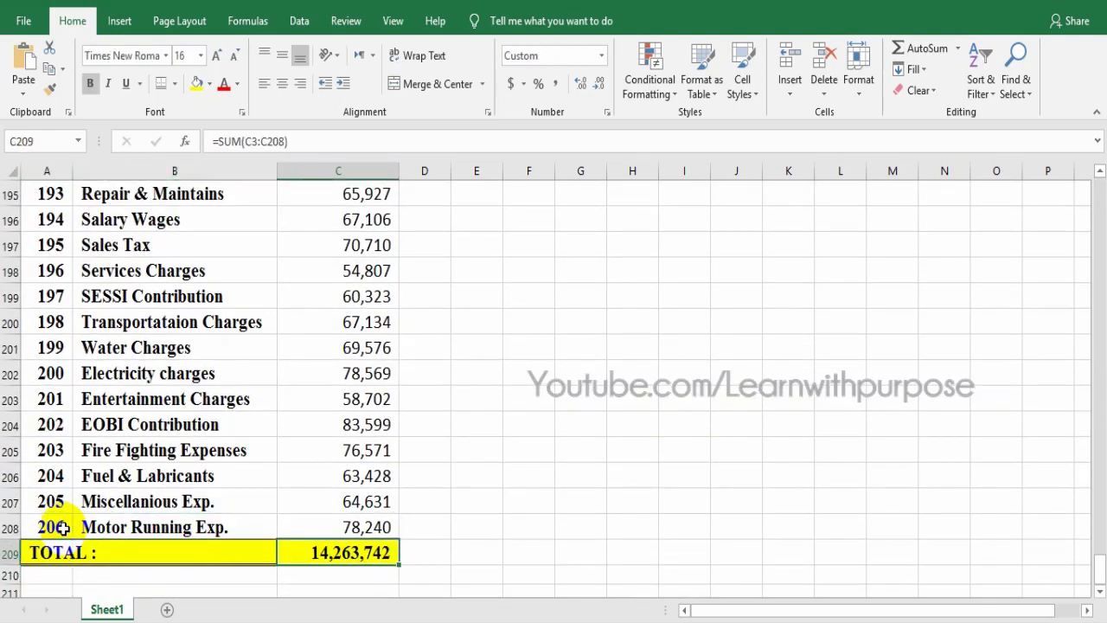
{"action": "key", "text": "Up"}
{"action": "key", "text": "Up"}
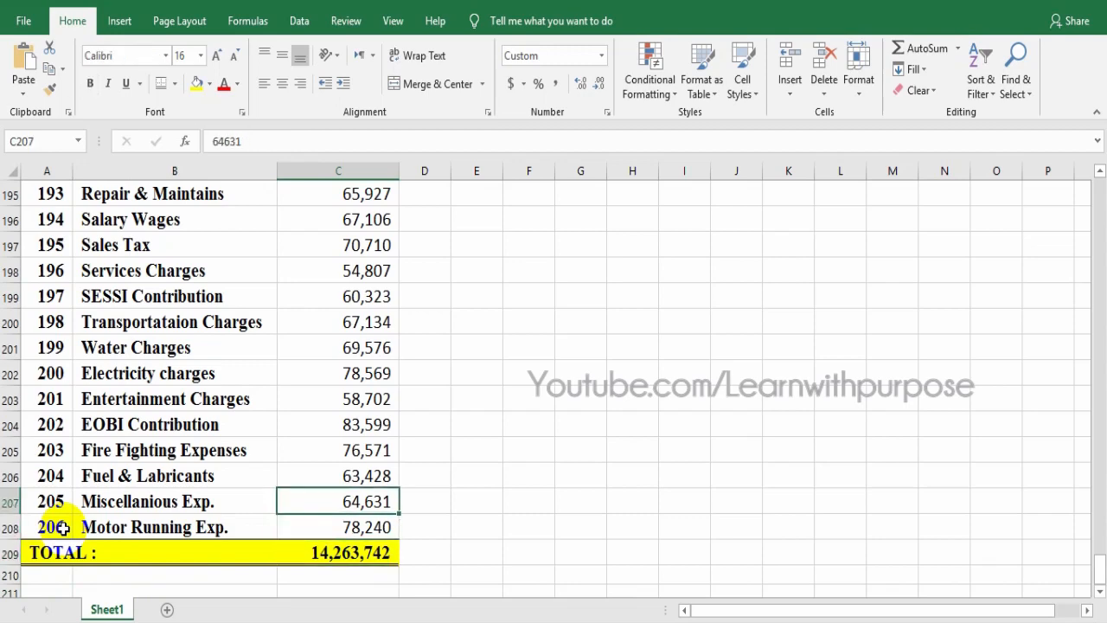
{"action": "key", "text": "ctrl+Up"}
{"action": "key", "text": "Down"}
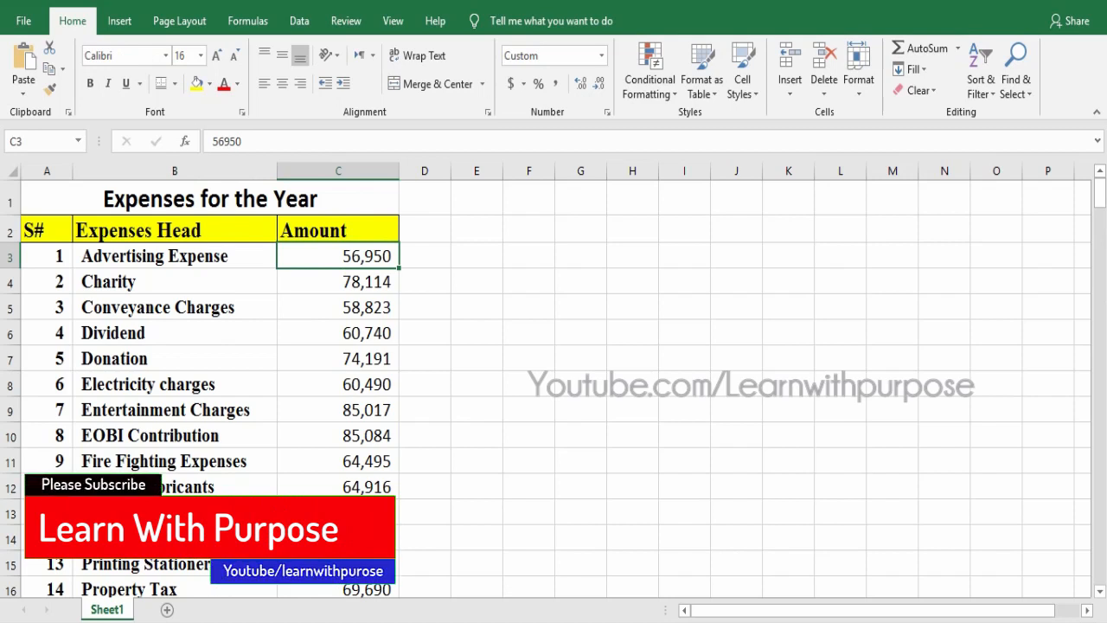
{"action": "key", "text": "Left"}
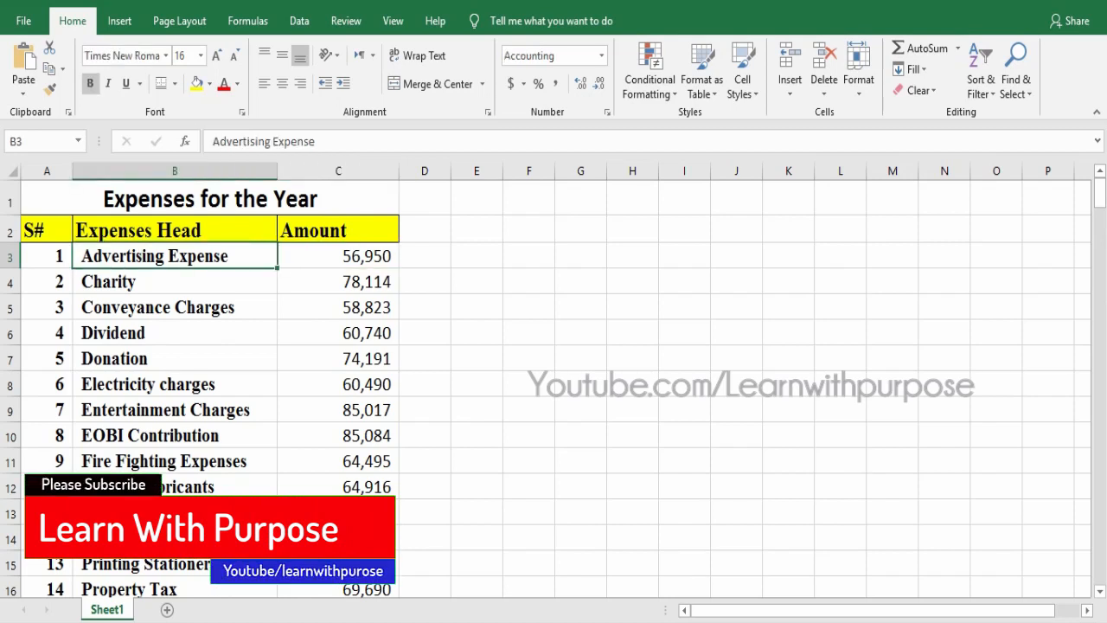
{"action": "key", "text": "Up"}
{"action": "key", "text": "Down"}
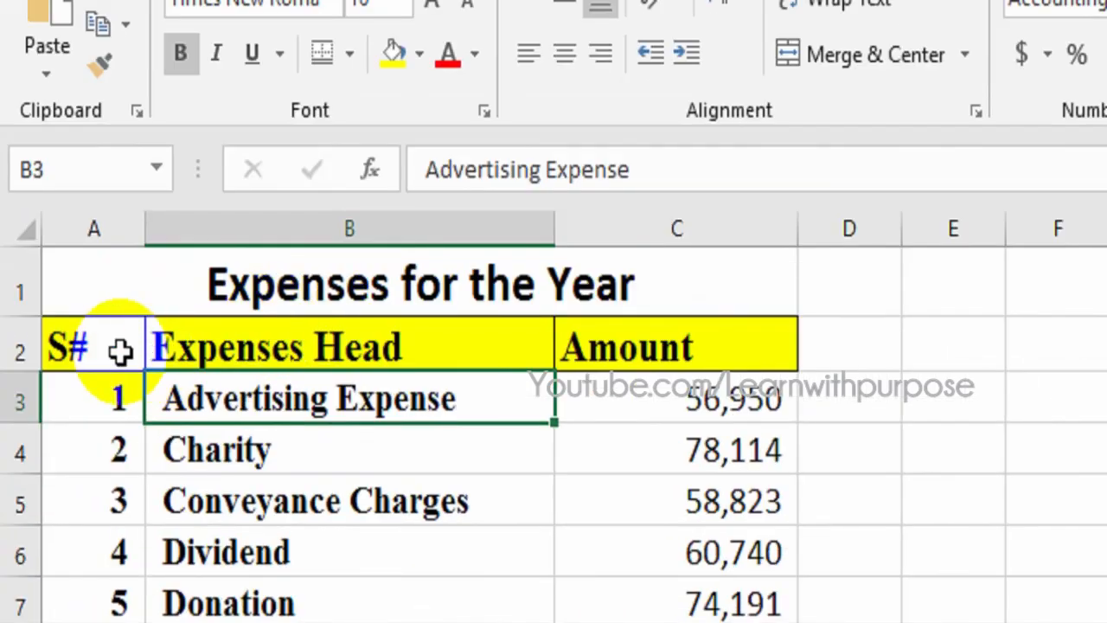
- Select the header cells A2:C2 and turn on Filter for them
{"action": "left_click_drag", "start_coordinate": [55, 232], "coordinate": [272, 230]}
{"action": "left_click_drag", "start_coordinate": [543, 347], "coordinate": [701, 349]}
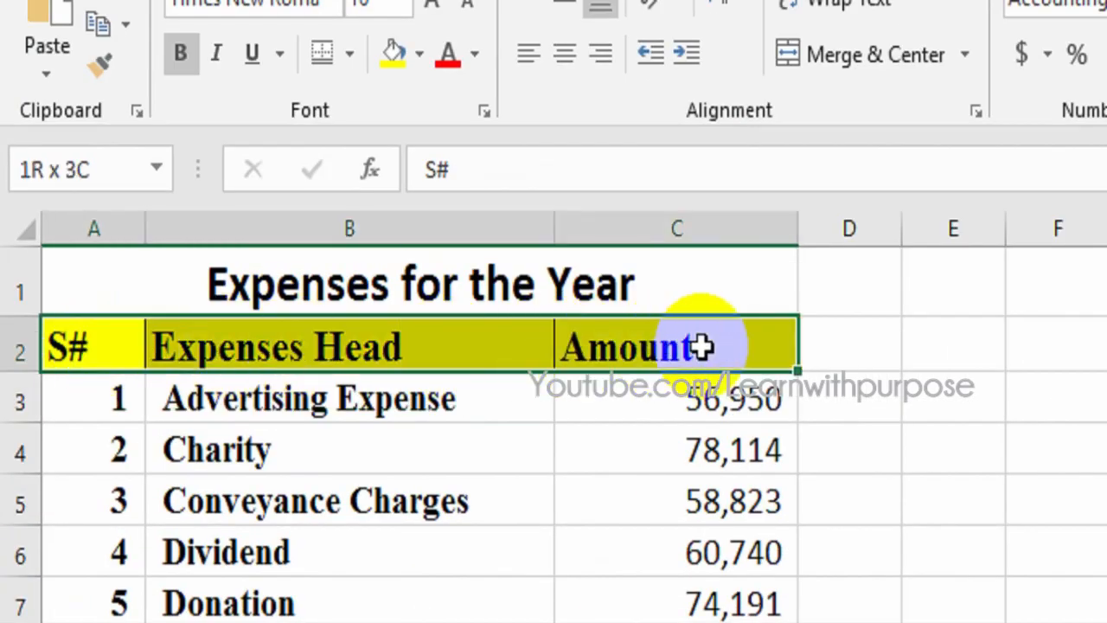
{"action": "left_click_drag", "start_coordinate": [91, 344], "coordinate": [673, 347]}
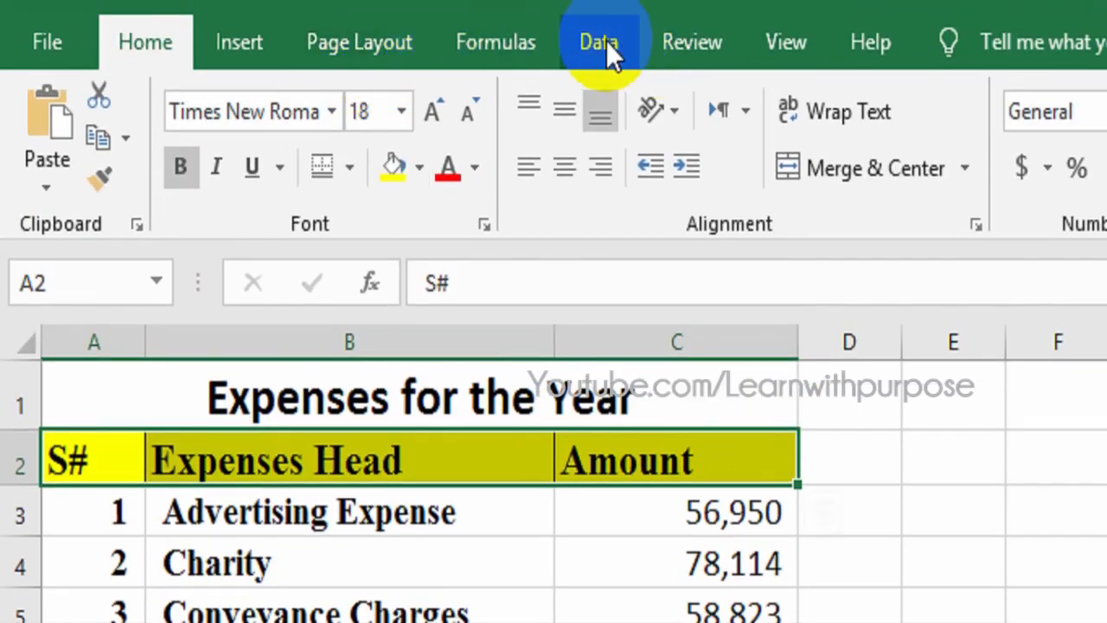
{"action": "left_click", "coordinate": [605, 40]}
{"action": "left_click", "coordinate": [805, 149]}
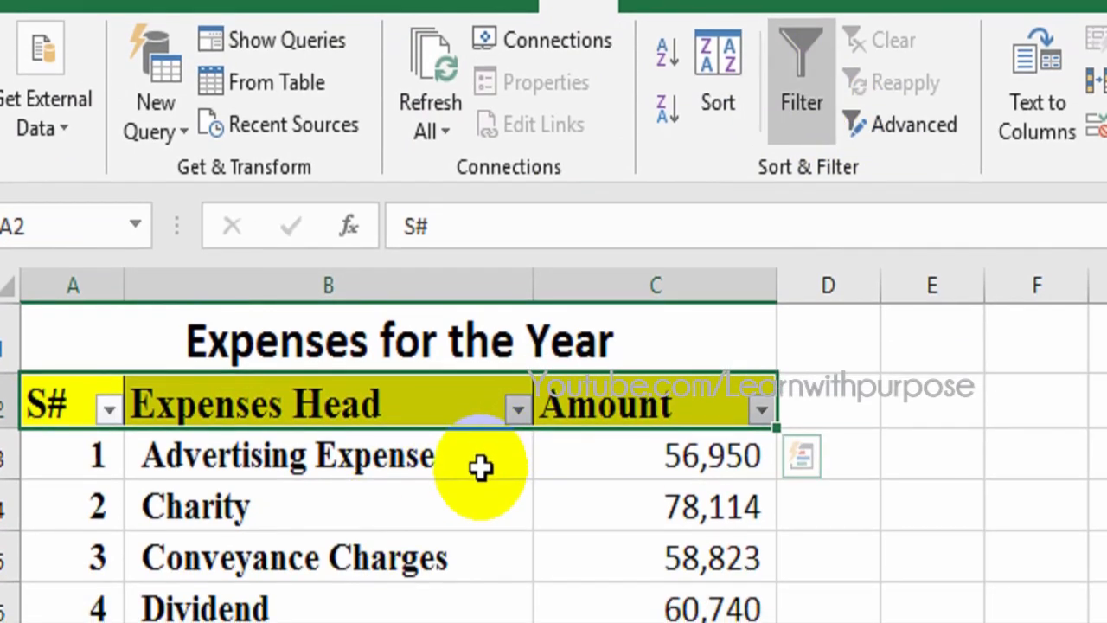
- Sort the table by the Expenses Head column from A to Z
{"action": "left_click", "coordinate": [389, 525]}
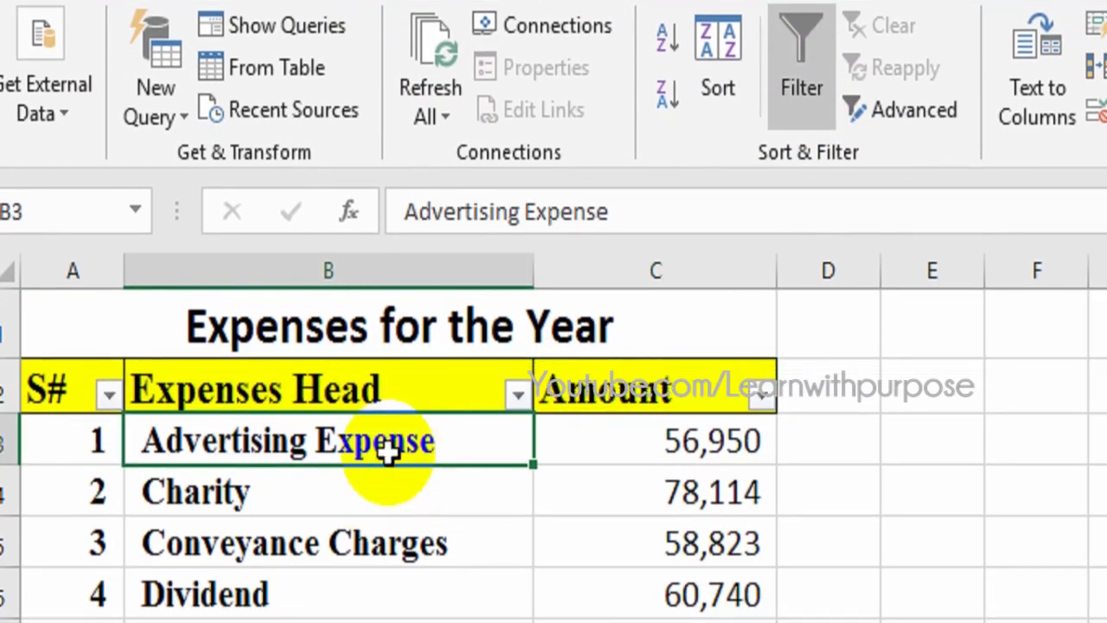
{"action": "left_click", "coordinate": [517, 398]}
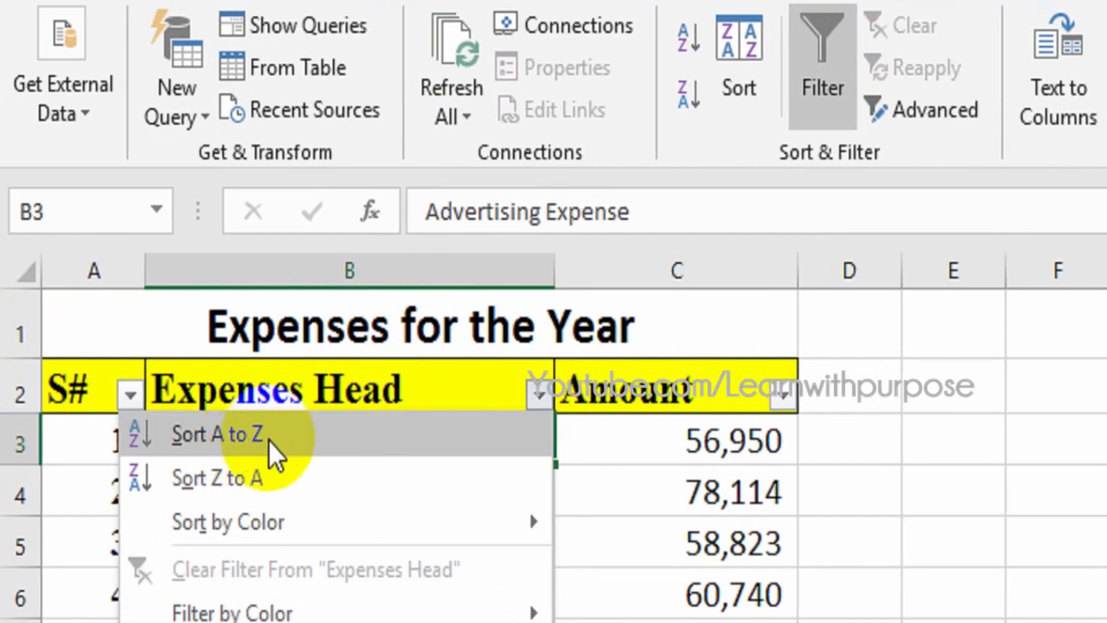
{"action": "left_click", "coordinate": [275, 450]}
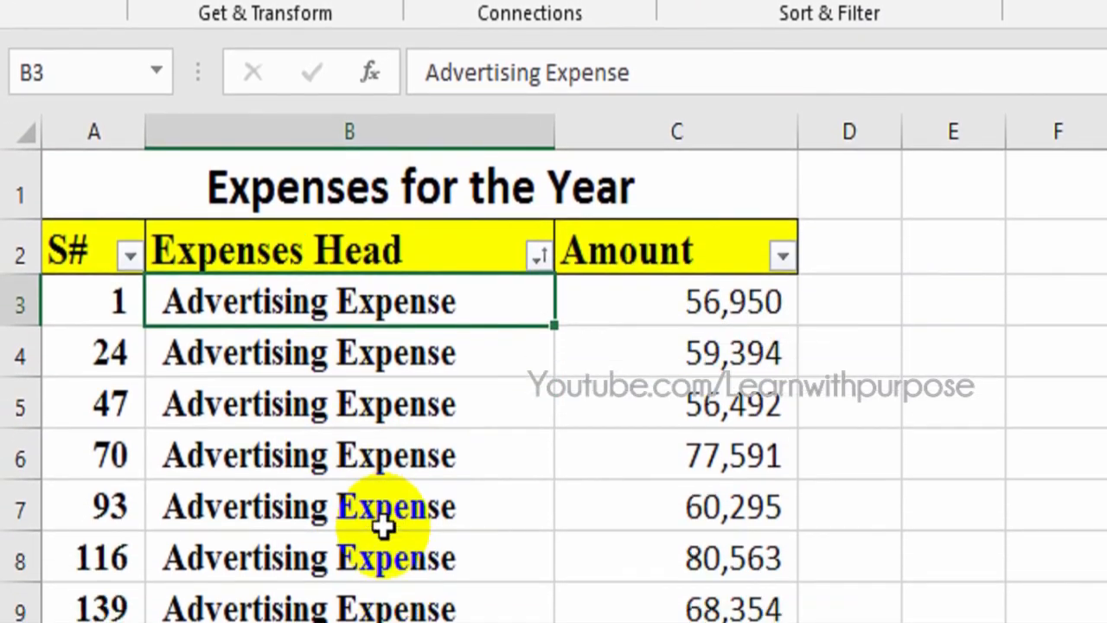
- Examine how the sorted rows are grouped by expense head, from Advertising Expense through Entertainment Charges
{"action": "left_click", "coordinate": [99, 318]}
{"action": "left_click", "coordinate": [350, 319]}
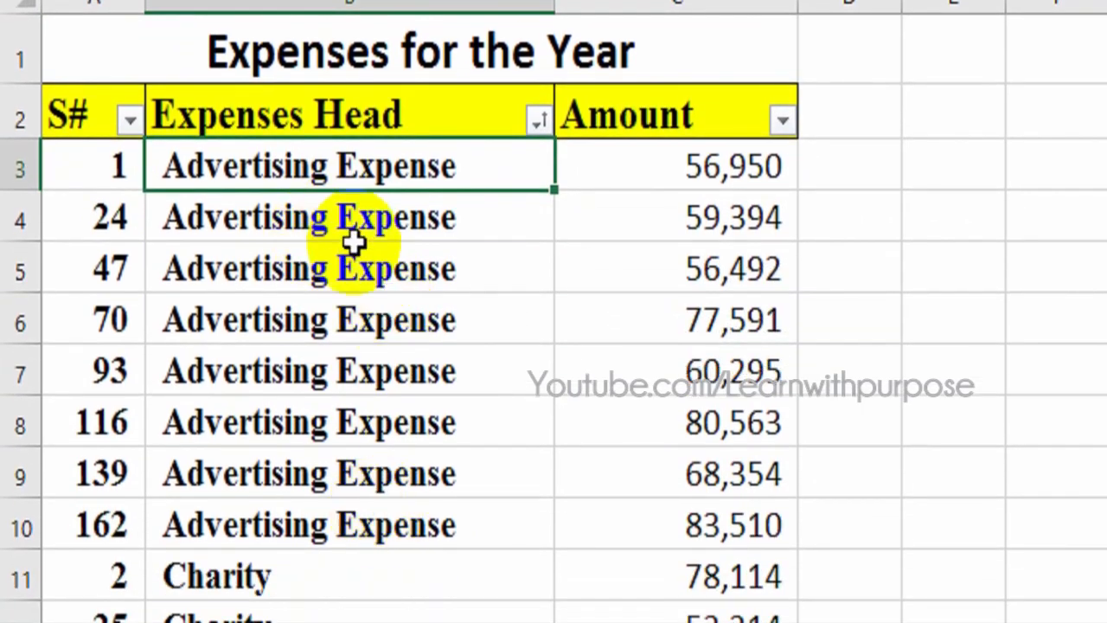
{"action": "left_click", "coordinate": [395, 216]}
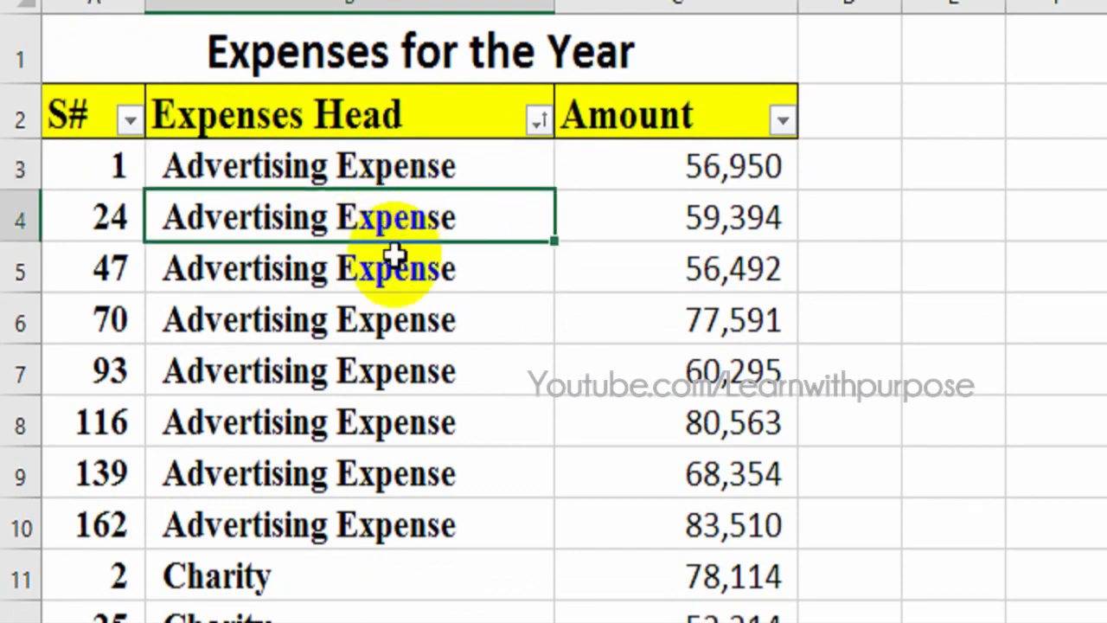
{"action": "left_click", "coordinate": [395, 320]}
{"action": "left_click", "coordinate": [395, 423]}
{"action": "left_click", "coordinate": [395, 474]}
{"action": "left_click", "coordinate": [421, 486]}
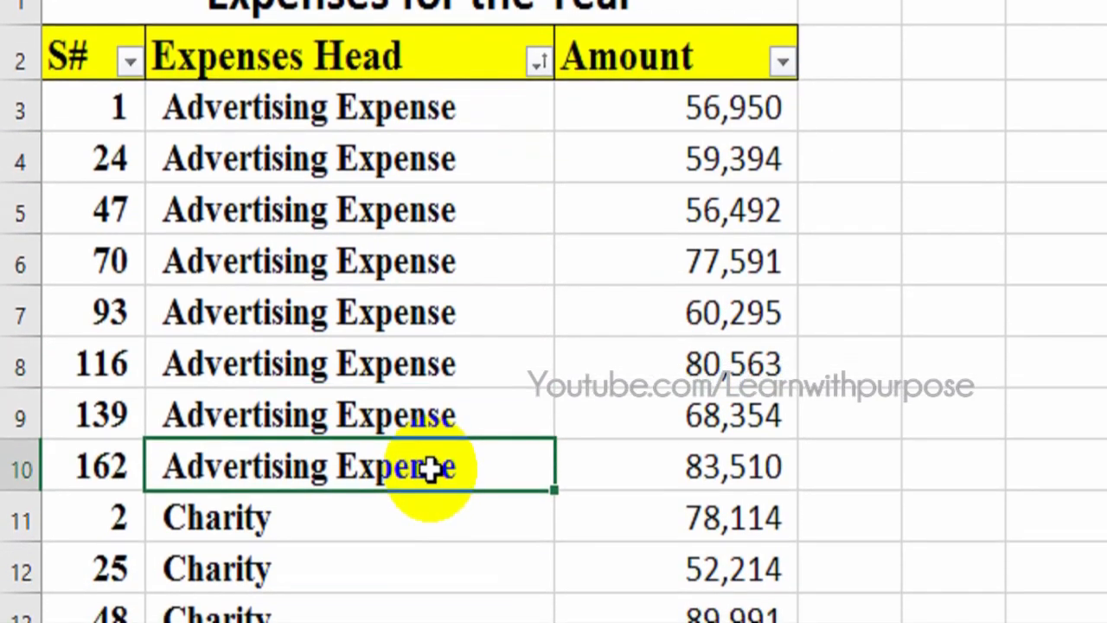
{"action": "left_click", "coordinate": [420, 129]}
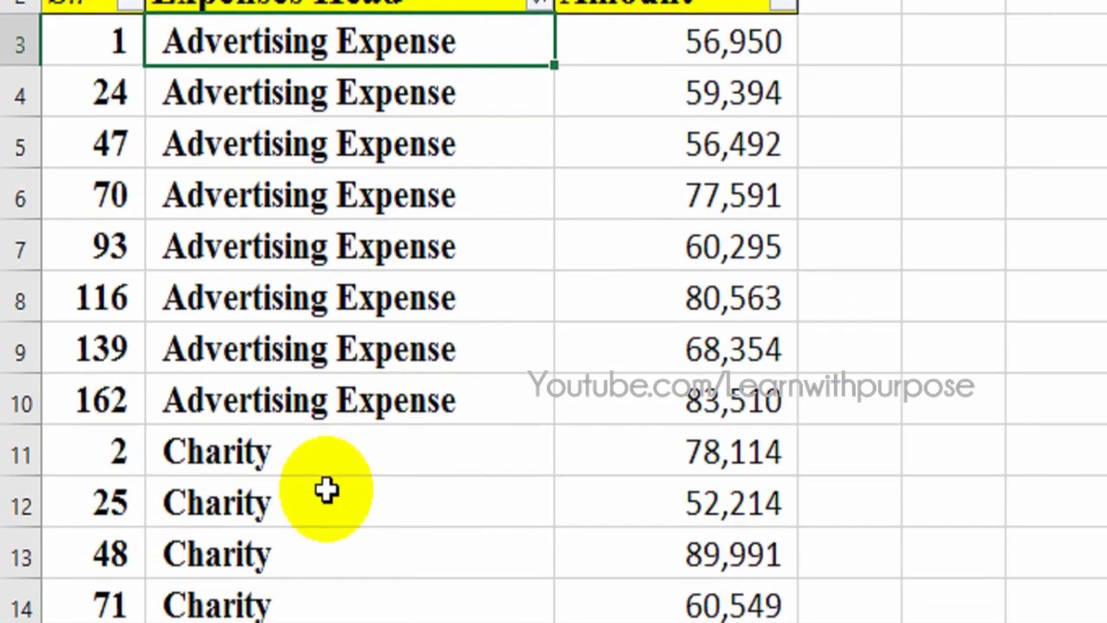
{"action": "scroll", "coordinate": [327, 490], "scroll_direction": "down", "scroll_amount": 6}
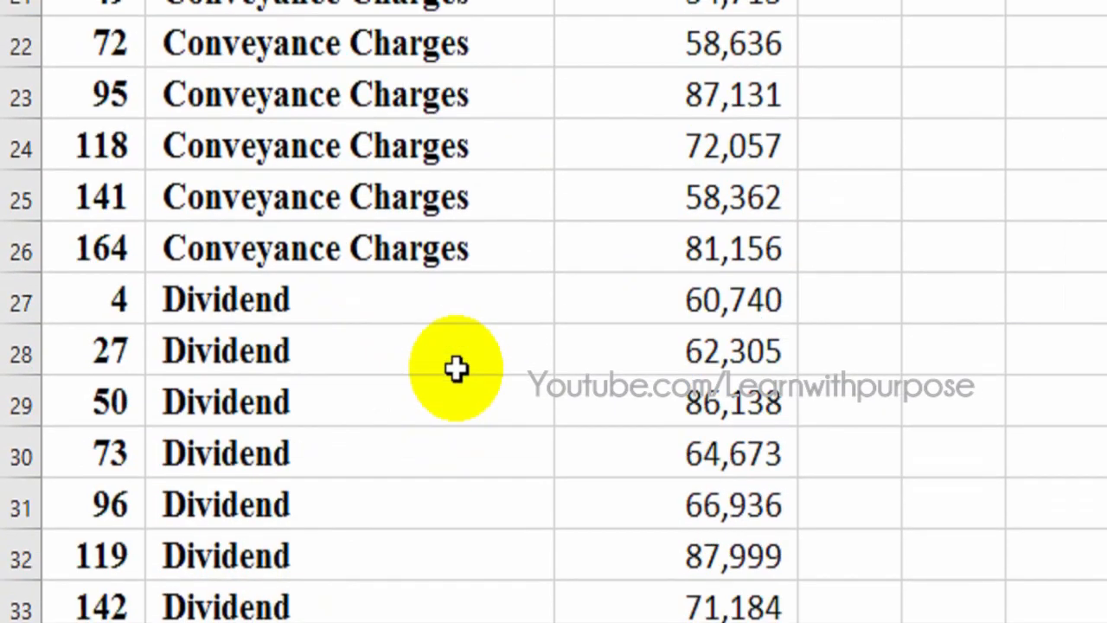
{"action": "scroll", "coordinate": [456, 368], "scroll_direction": "down", "scroll_amount": 4}
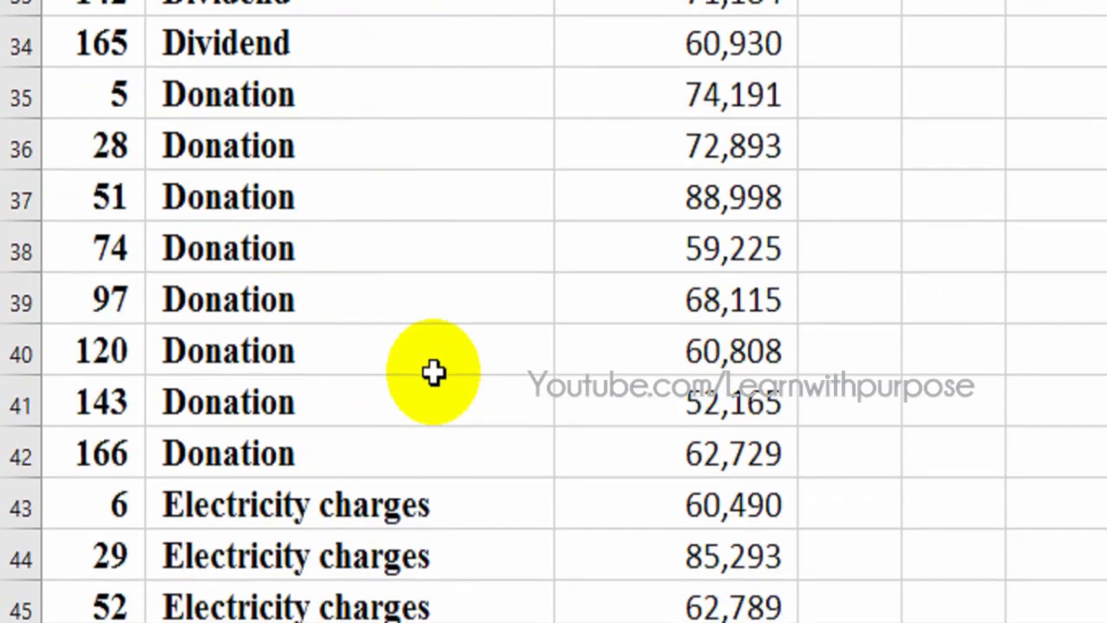
{"action": "scroll", "coordinate": [433, 372], "scroll_direction": "down", "scroll_amount": 5}
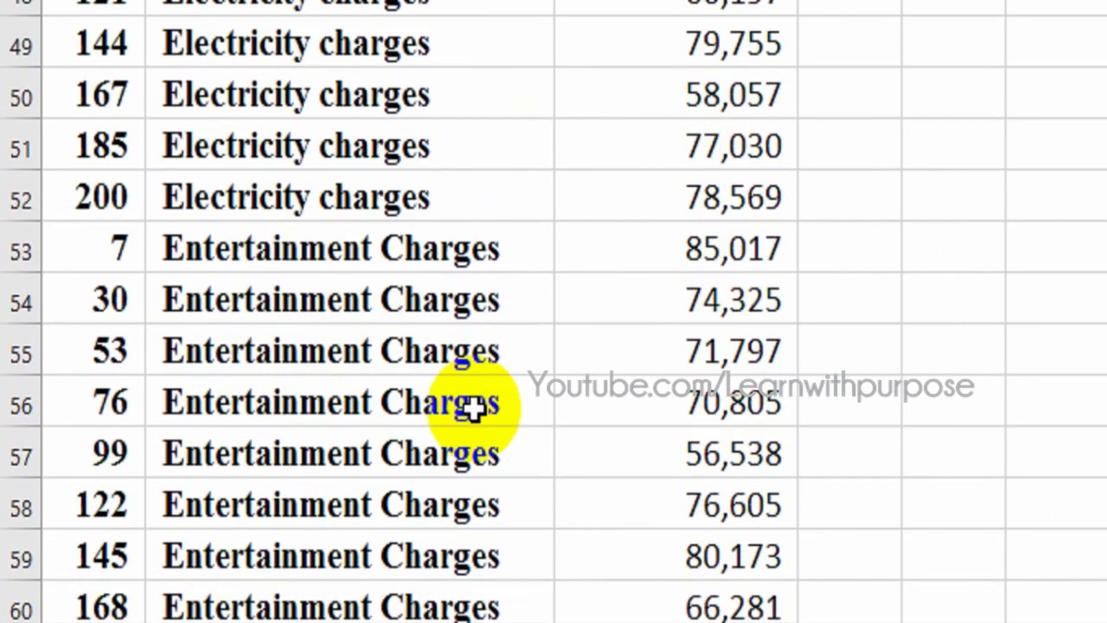
{"action": "scroll", "coordinate": [472, 408], "scroll_direction": "down", "scroll_amount": 2}
{"action": "scroll", "coordinate": [476, 408], "scroll_direction": "up", "scroll_amount": 4}
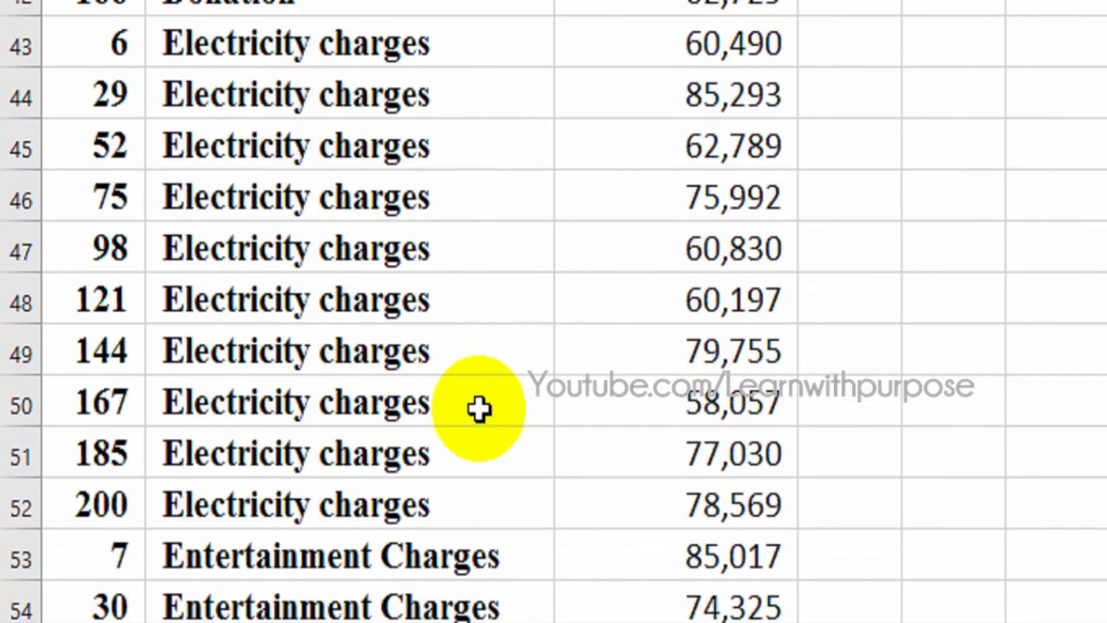
{"action": "scroll", "coordinate": [480, 408], "scroll_direction": "up", "scroll_amount": 13}
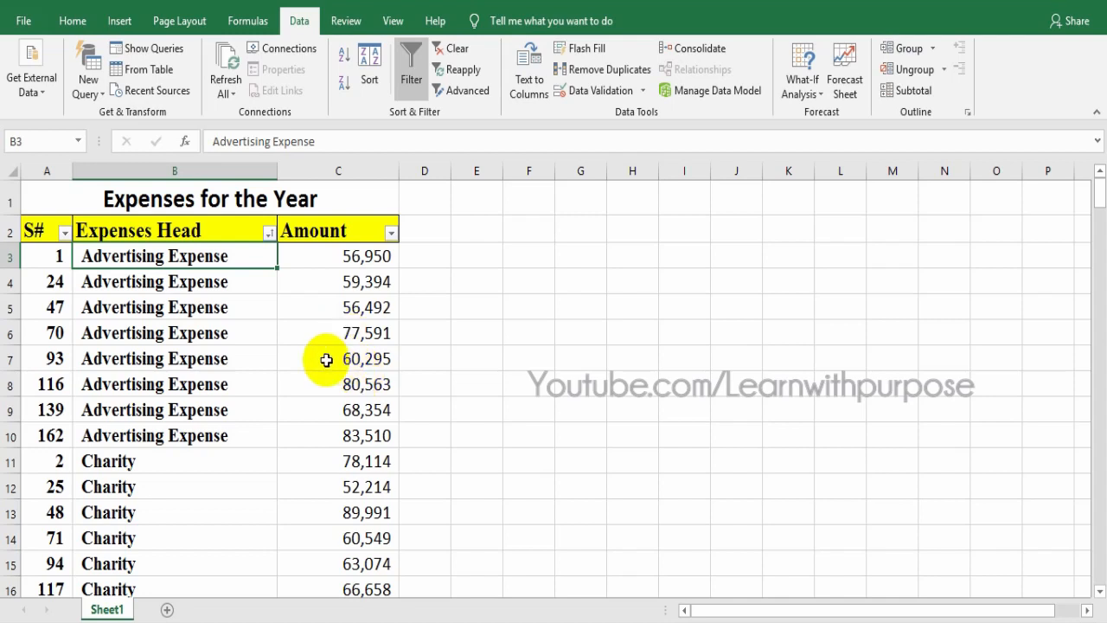
- Create a copy of Sheet1 at the end of practice.xlsx and switch to the copied sheet
{"action": "left_click", "coordinate": [317, 259]}
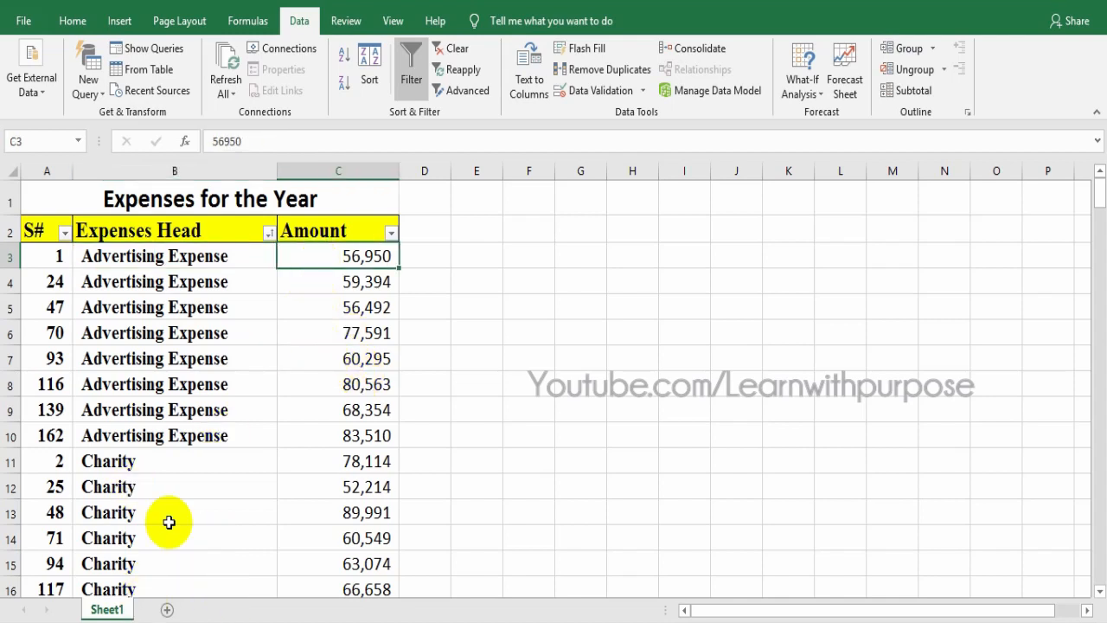
{"action": "right_click", "coordinate": [107, 610]}
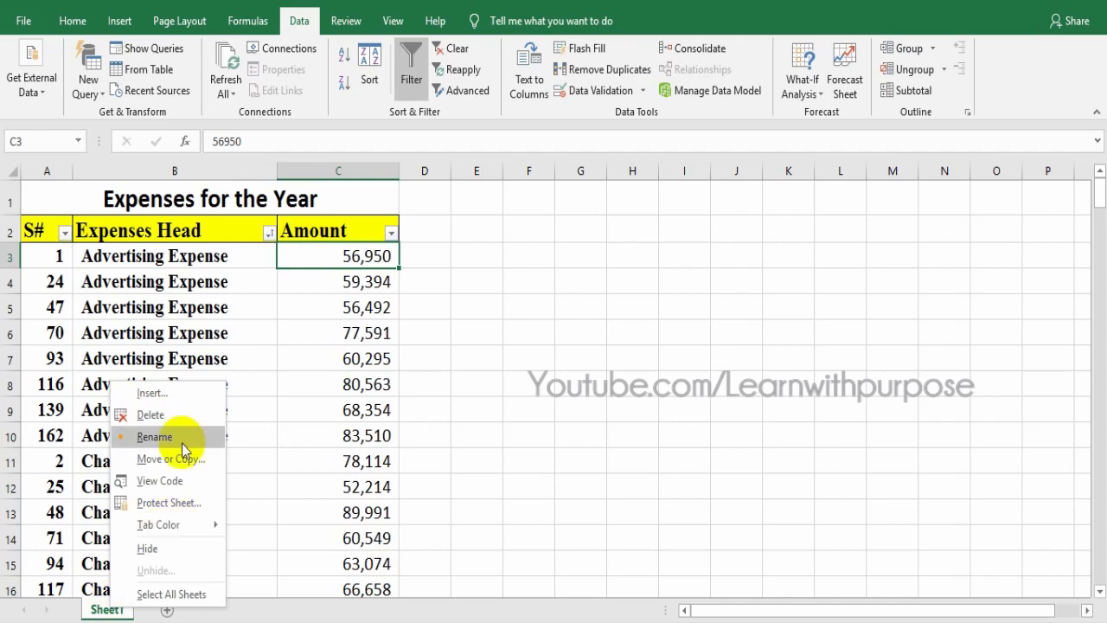
{"action": "left_click", "coordinate": [366, 424]}
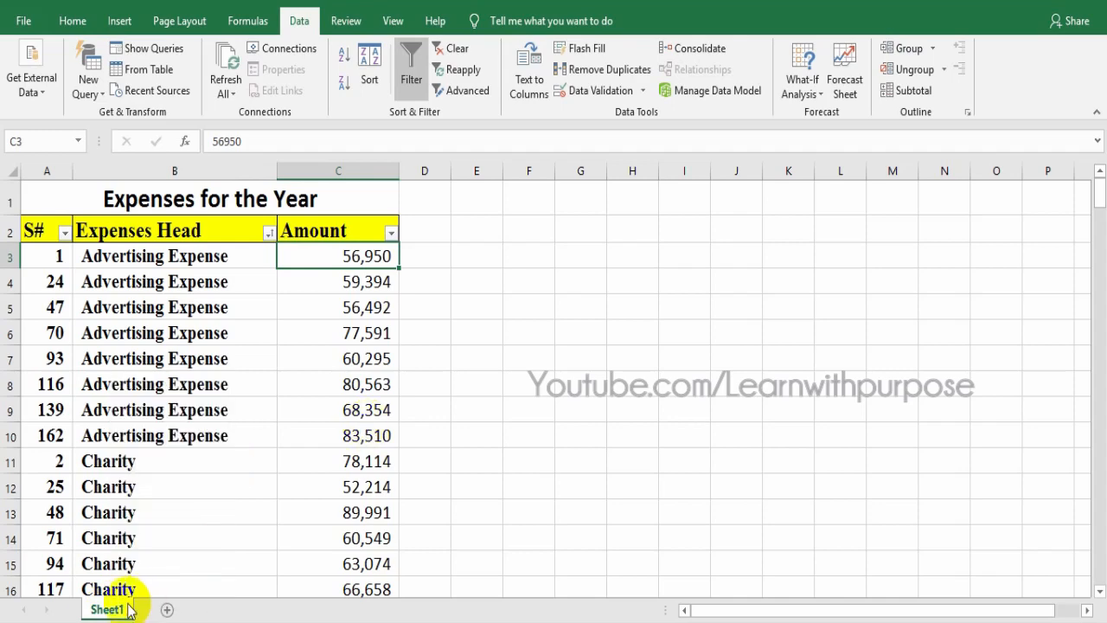
{"action": "right_click", "coordinate": [110, 609]}
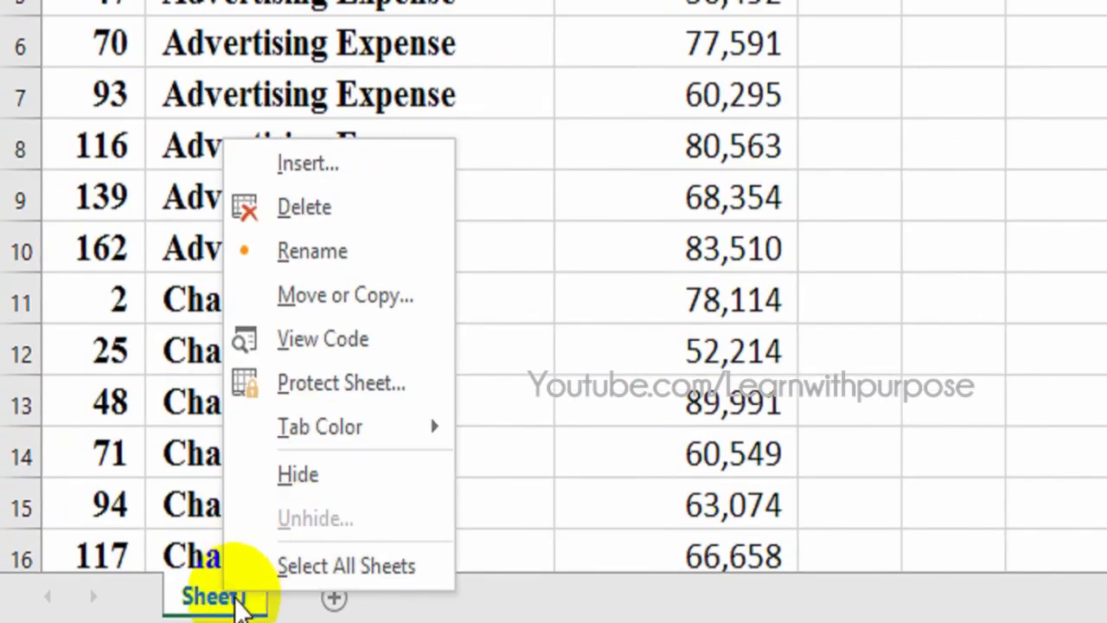
{"action": "right_click", "coordinate": [109, 612]}
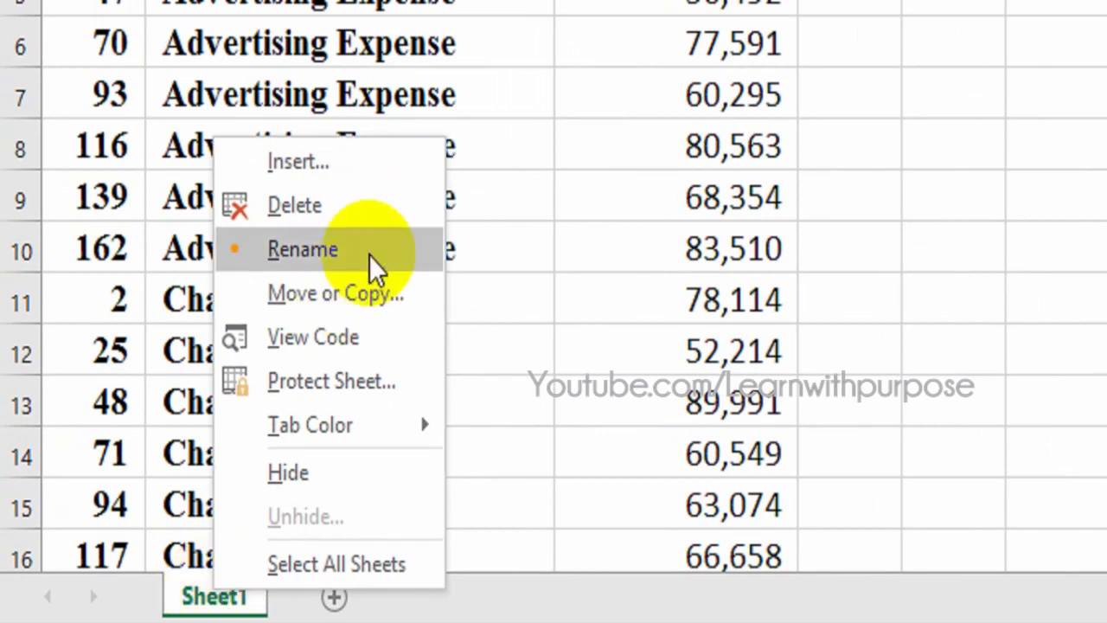
{"action": "left_click", "coordinate": [363, 298]}
{"action": "left_click", "coordinate": [223, 264]}
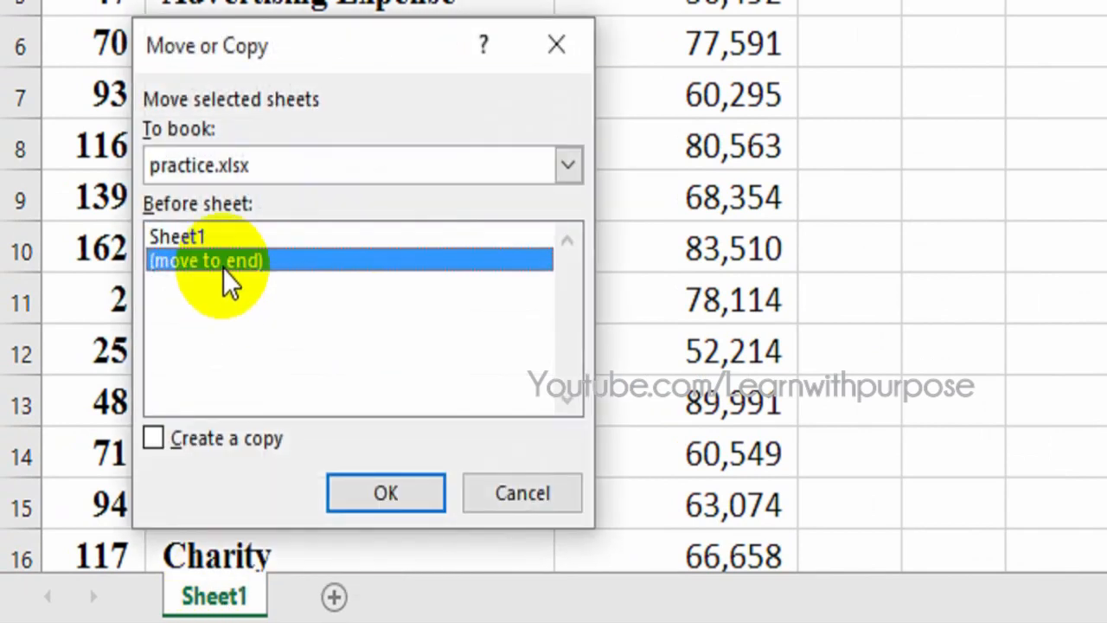
{"action": "left_click", "coordinate": [216, 438]}
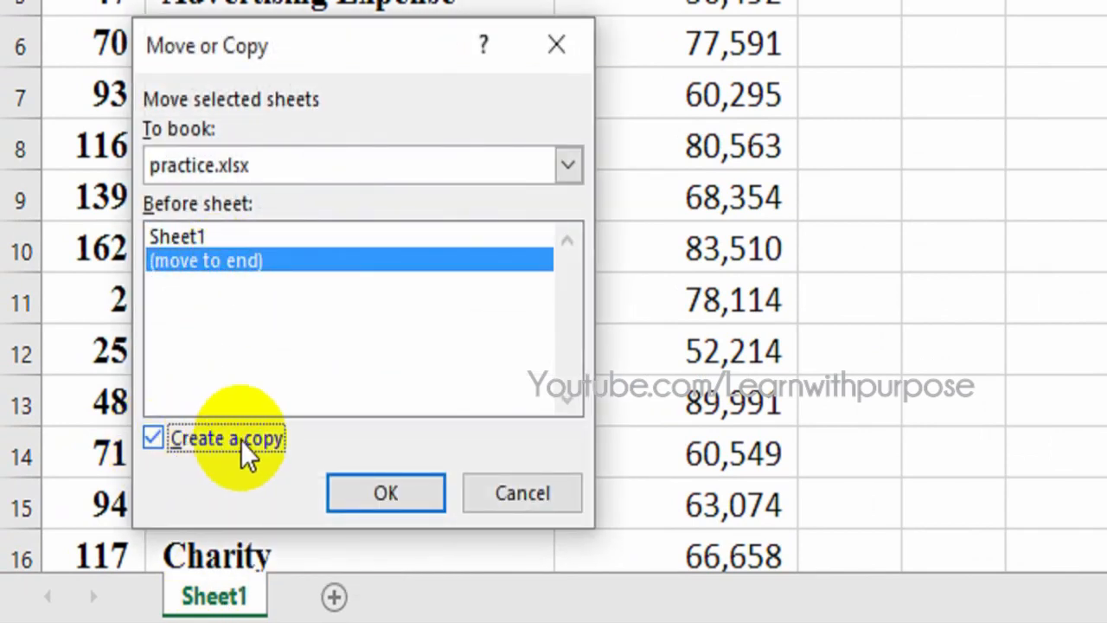
{"action": "left_click", "coordinate": [383, 491]}
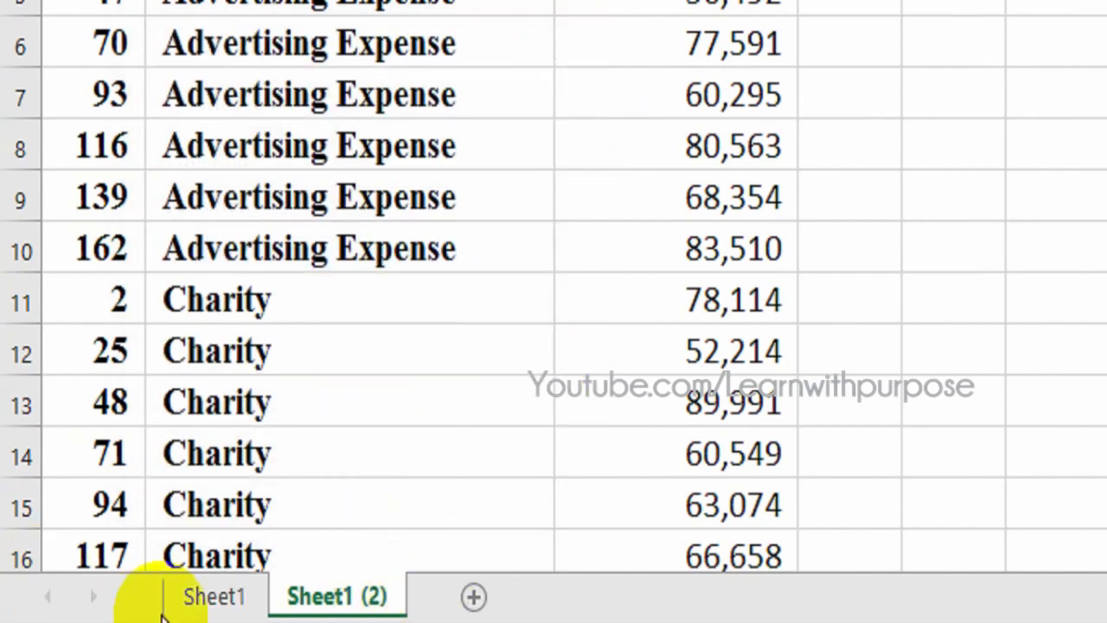
{"action": "left_click", "coordinate": [215, 596]}
{"action": "left_click", "coordinate": [379, 601]}
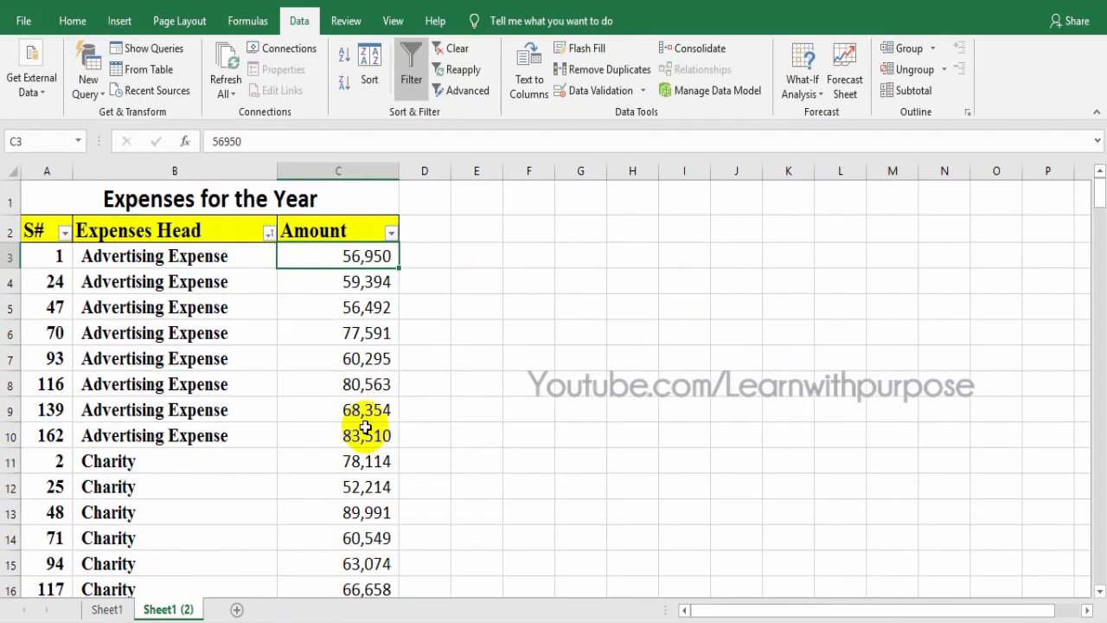
- Review the copied sheet from the first amount in C3 down to the total formula in C209
{"action": "left_click", "coordinate": [674, 214]}
{"action": "key", "text": "ctrl+Up"}
{"action": "key", "text": "Down"}
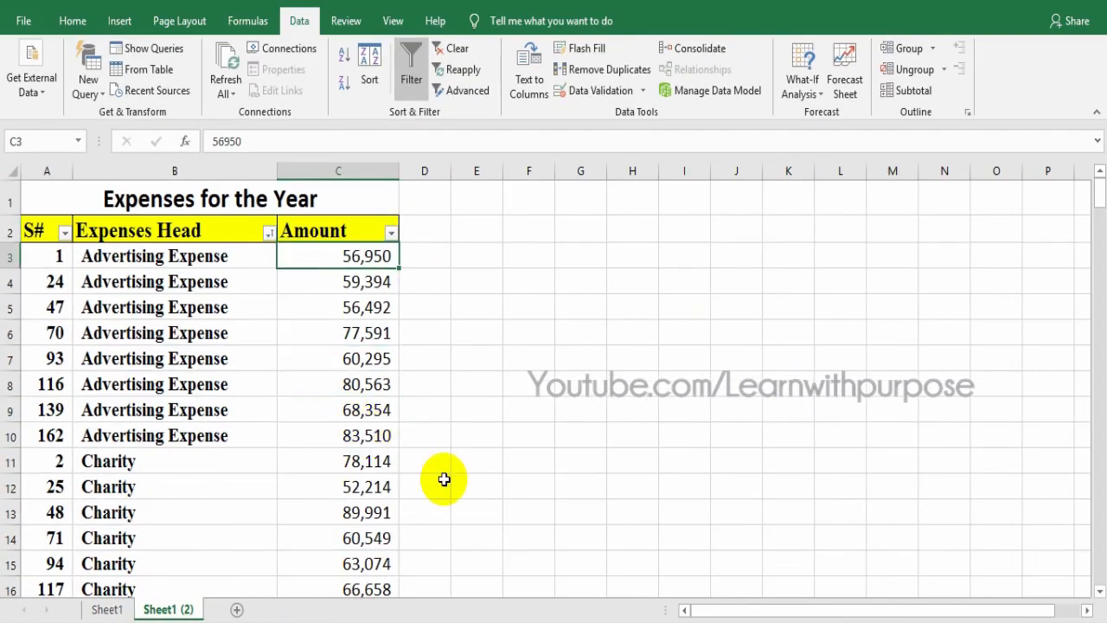
{"action": "key", "text": "Left"}
{"action": "key", "text": "Right"}
{"action": "key", "text": "Down"}
{"action": "key", "text": "Up"}
{"action": "key", "text": "ctrl+End"}
{"action": "key", "text": "Up"}
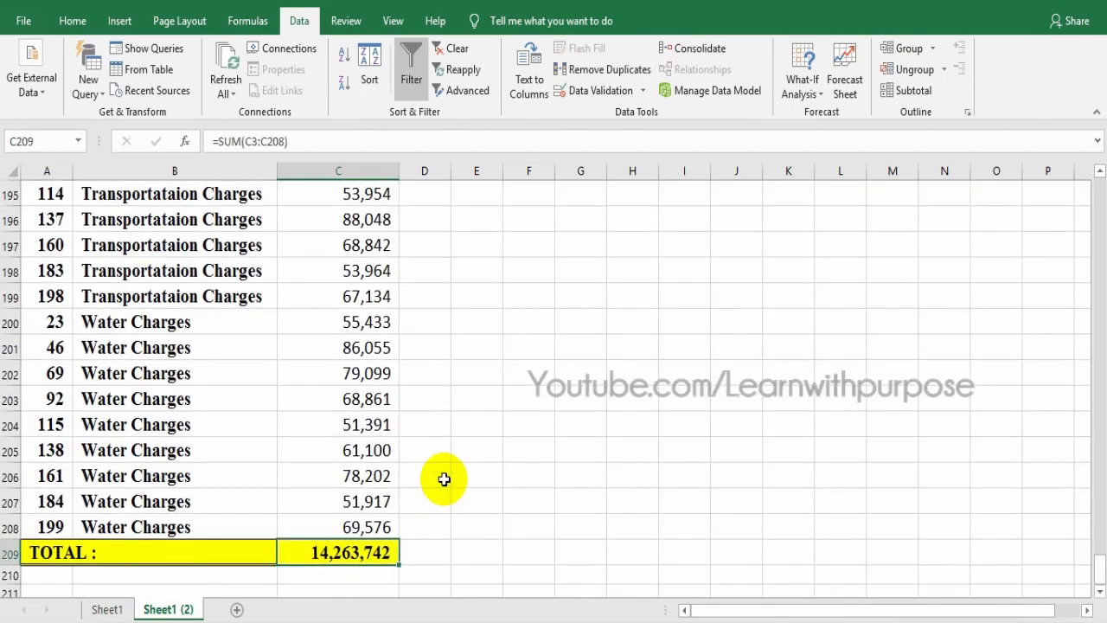
{"action": "key", "text": "Down"}
{"action": "scroll", "coordinate": [443, 479], "scroll_direction": "down", "scroll_amount": 1}
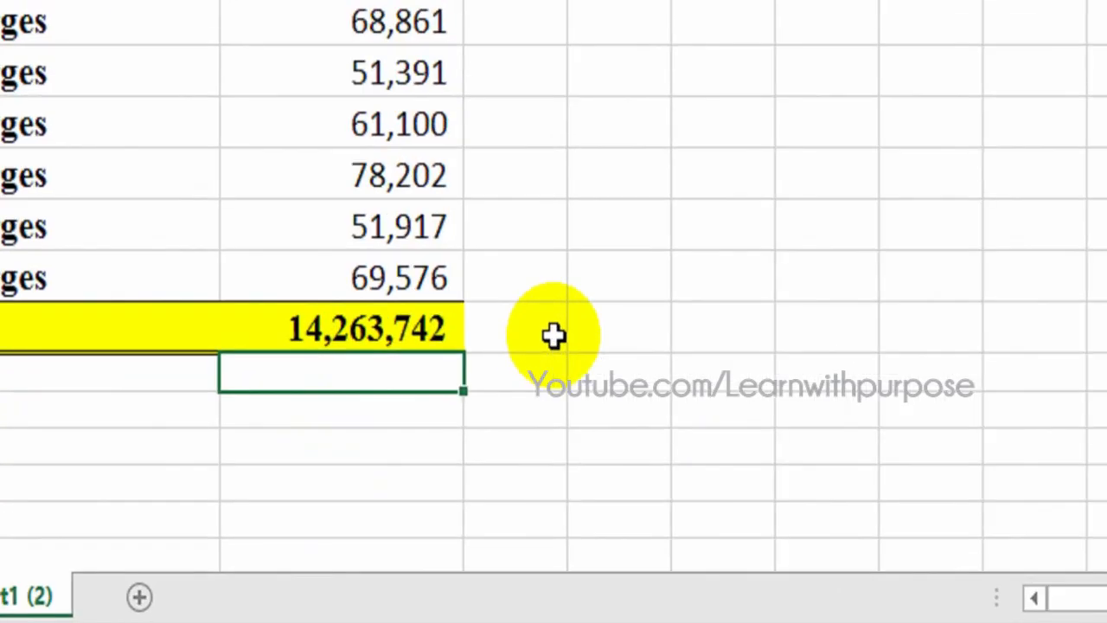
{"action": "type", "text": "+"}
{"action": "key", "text": "Up"}
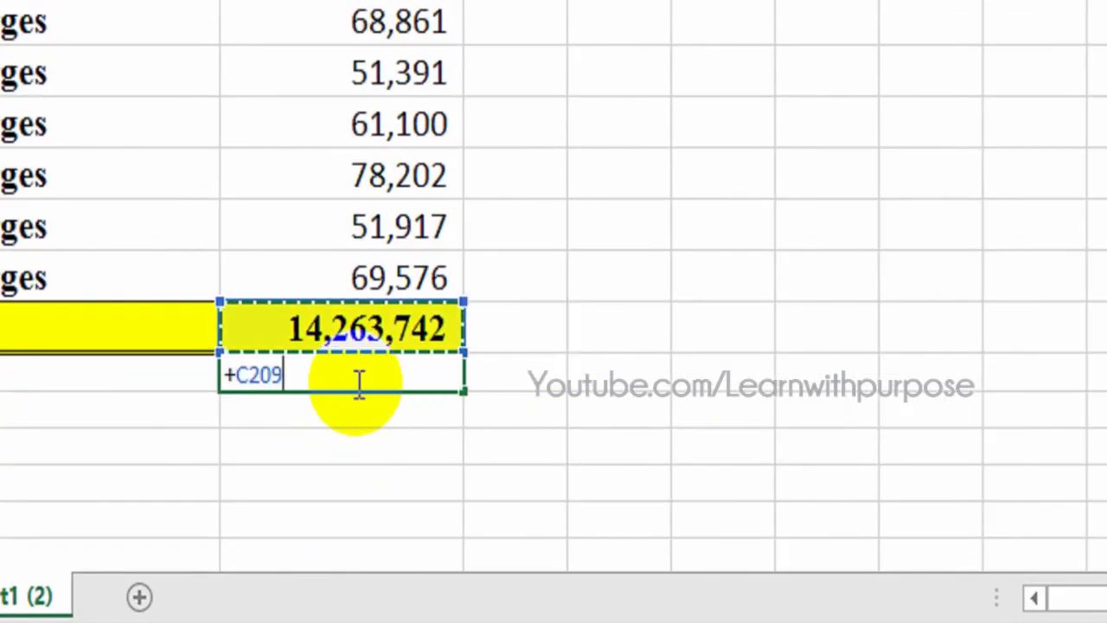
{"action": "type", "text": "-14263"}
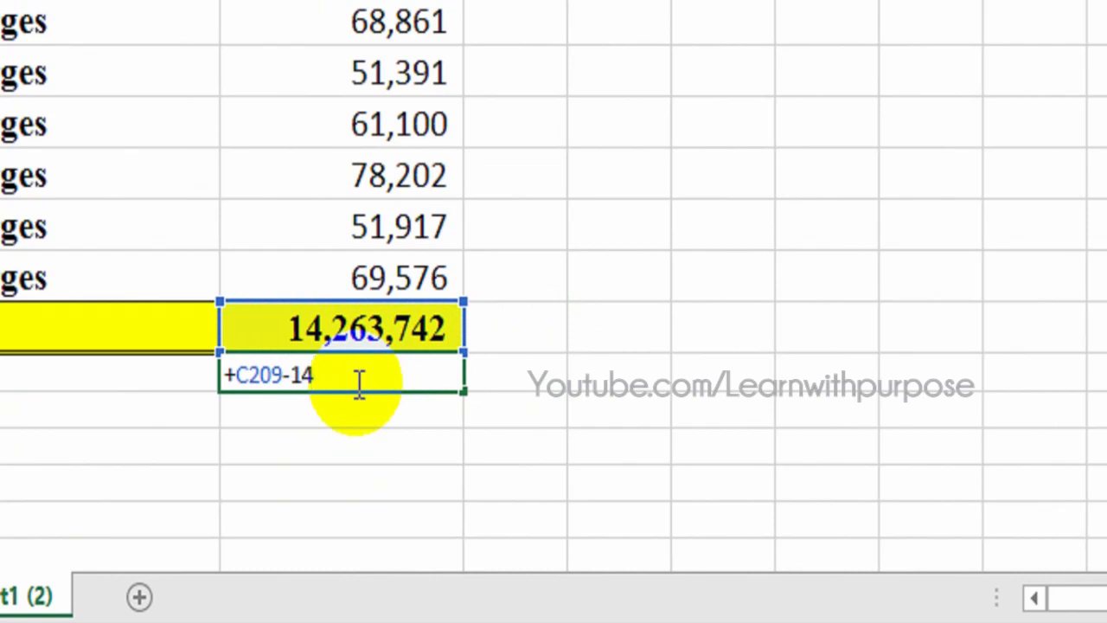
{"action": "type", "text": "26374"}
{"action": "key", "text": "ctrl+Return"}
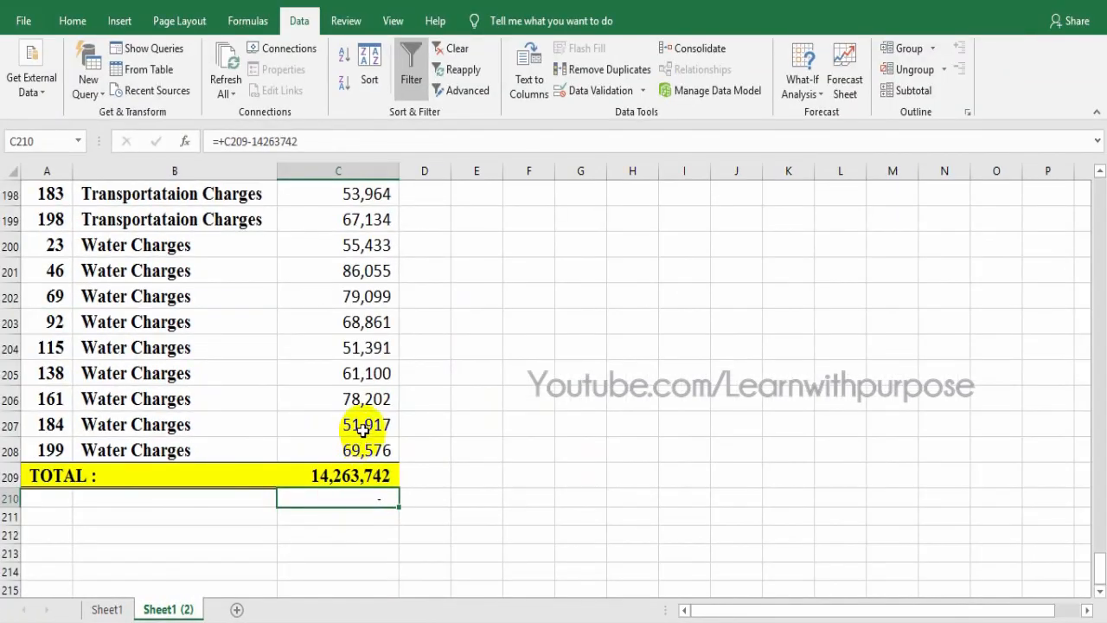
- Start a SUMIF formula in D3, beside the first Advertising Expense amount
{"action": "left_click", "coordinate": [363, 424]}
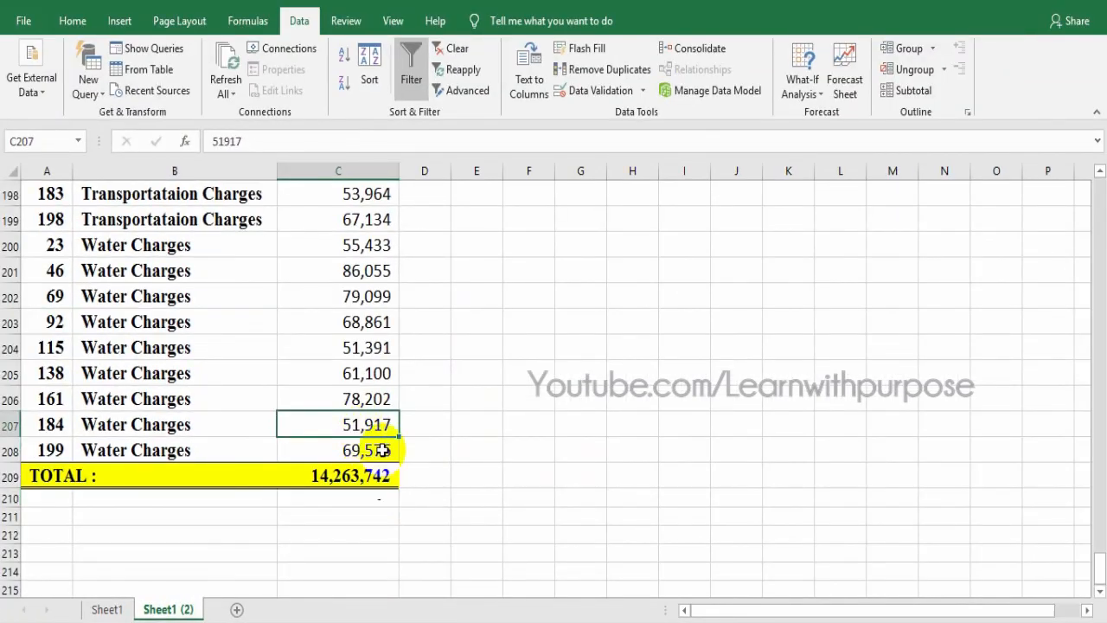
{"action": "key", "text": "ctrl+Up"}
{"action": "key", "text": "Down"}
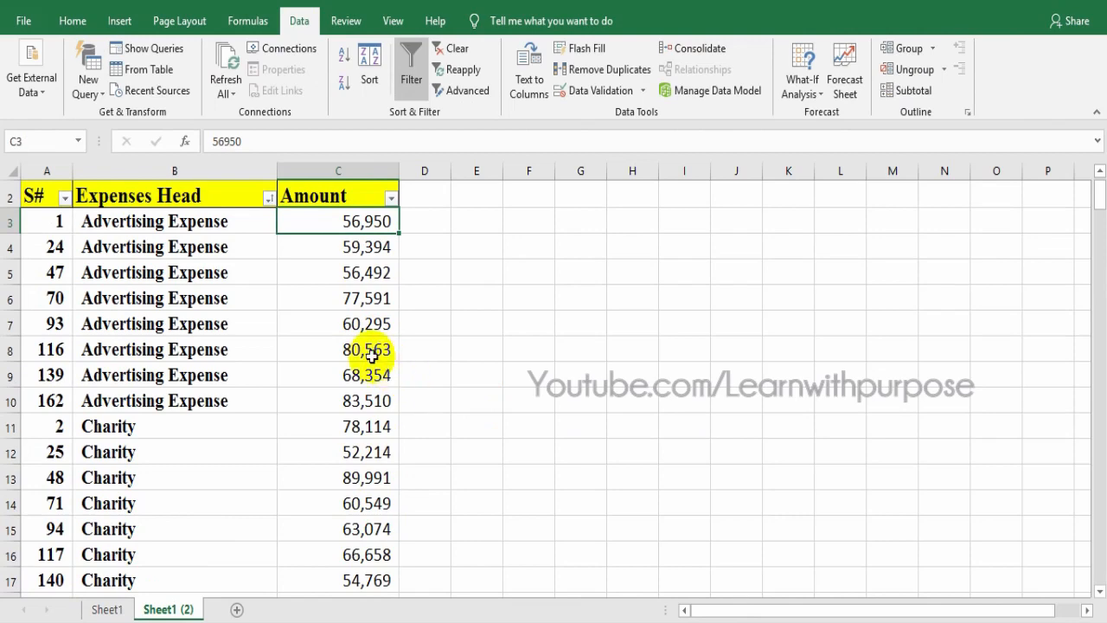
{"action": "left_click", "coordinate": [424, 227]}
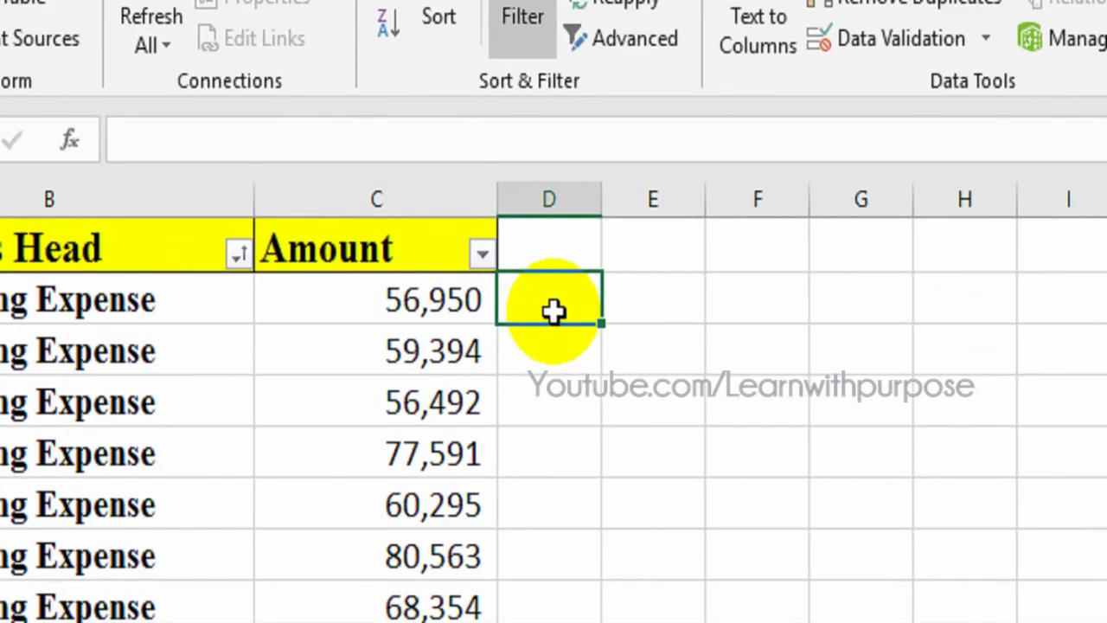
{"action": "type", "text": "s="}
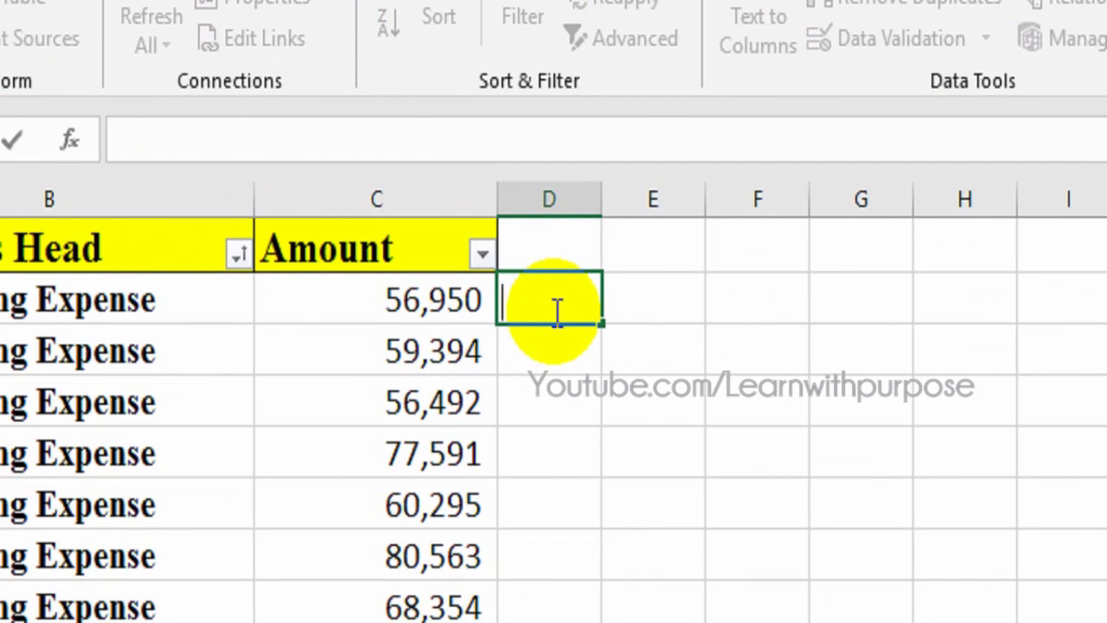
{"action": "type", "text": "=sumi"}
{"action": "key", "text": "Tab"}
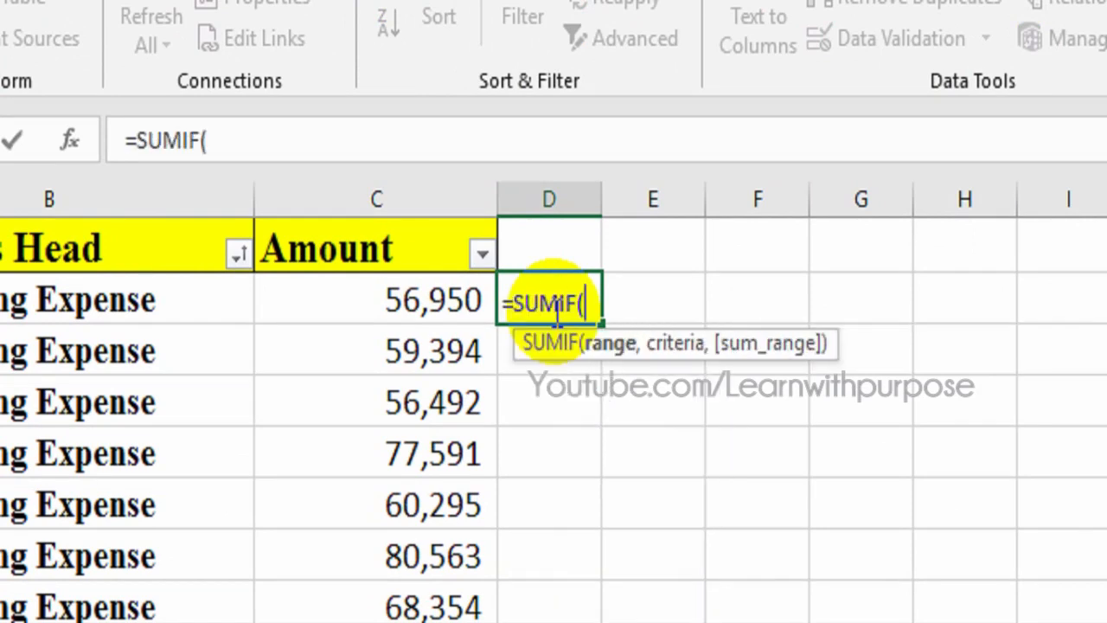
- Set the SUMIF range to the expense heads and amounts as the absolute reference $B$3:$C$208
{"action": "key", "text": "Left"}
{"action": "key", "text": "Left"}
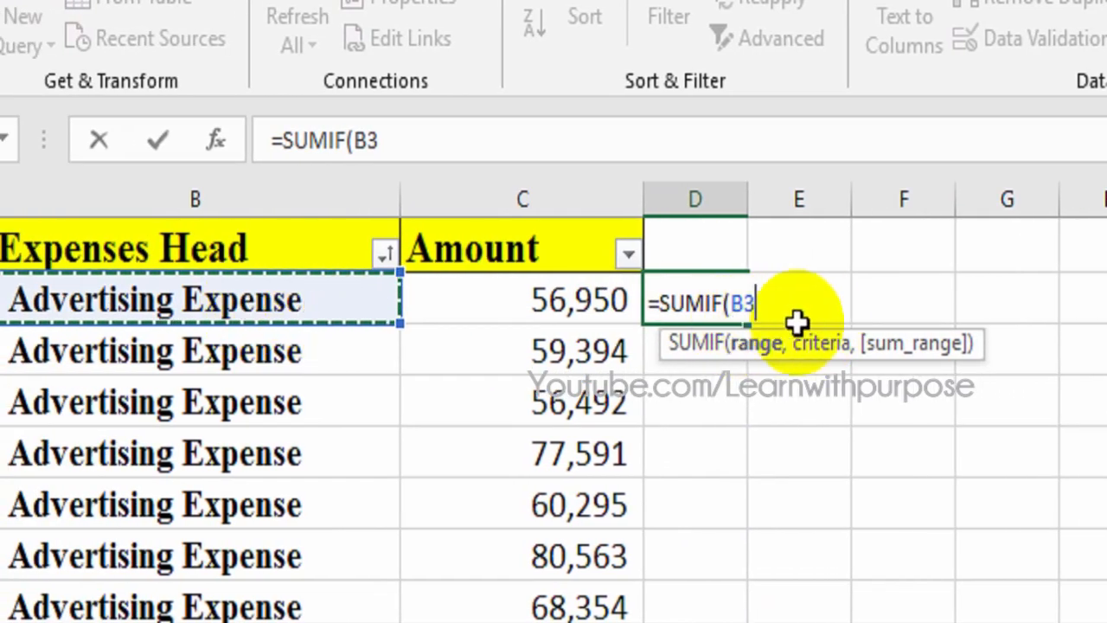
{"action": "key", "text": "Down"}
{"action": "key", "text": "Up"}
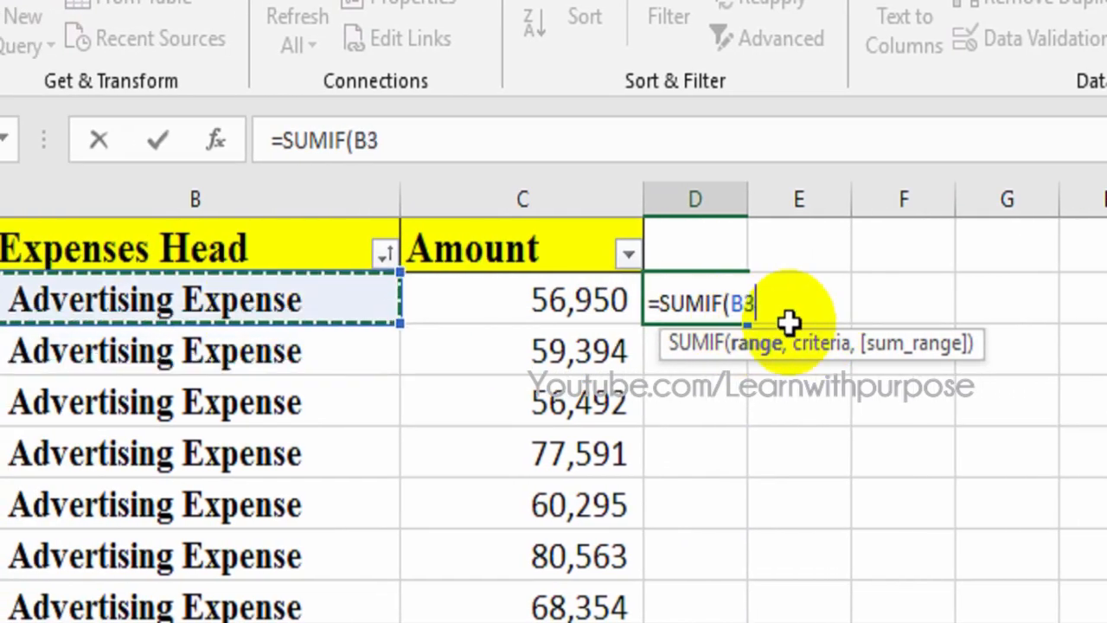
{"action": "key", "text": "shift+Right"}
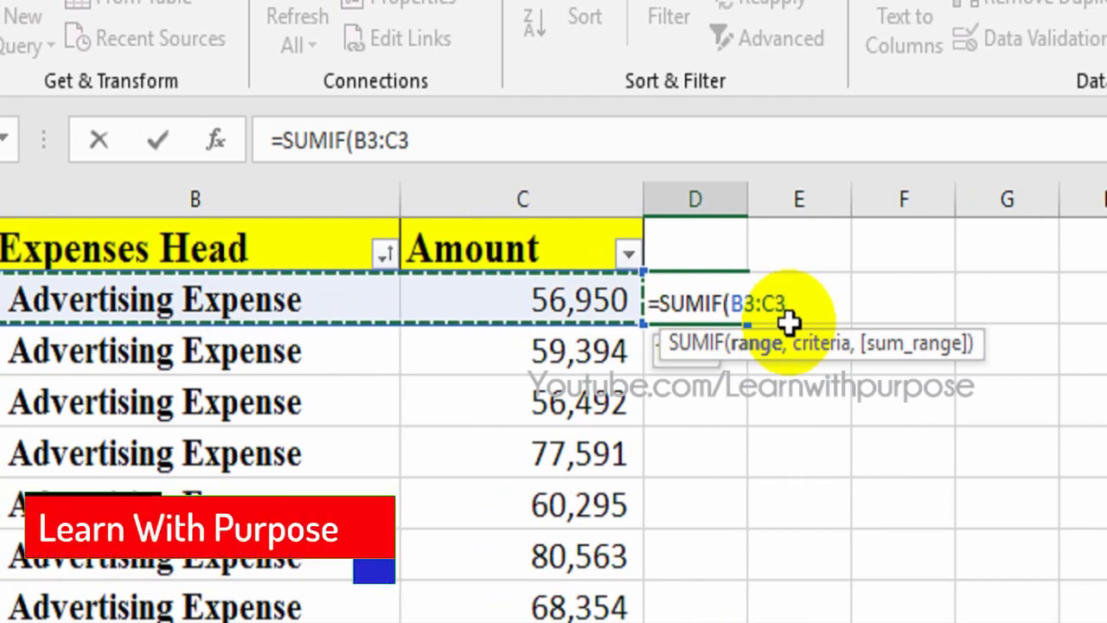
{"action": "key", "text": "ctrl+shift+Down"}
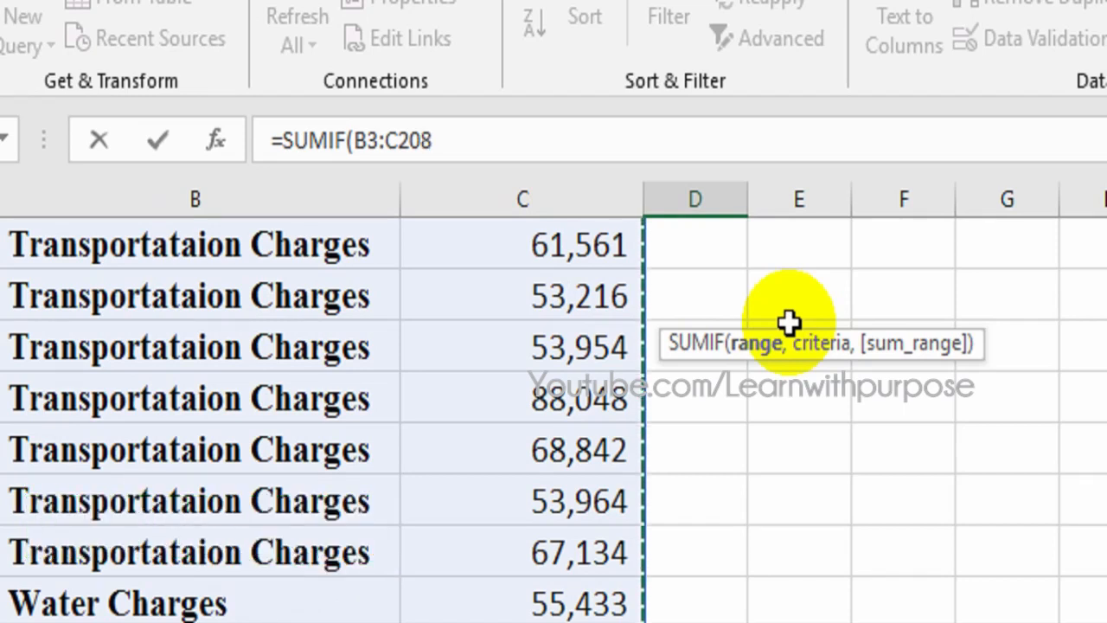
{"action": "key", "text": "F4"}
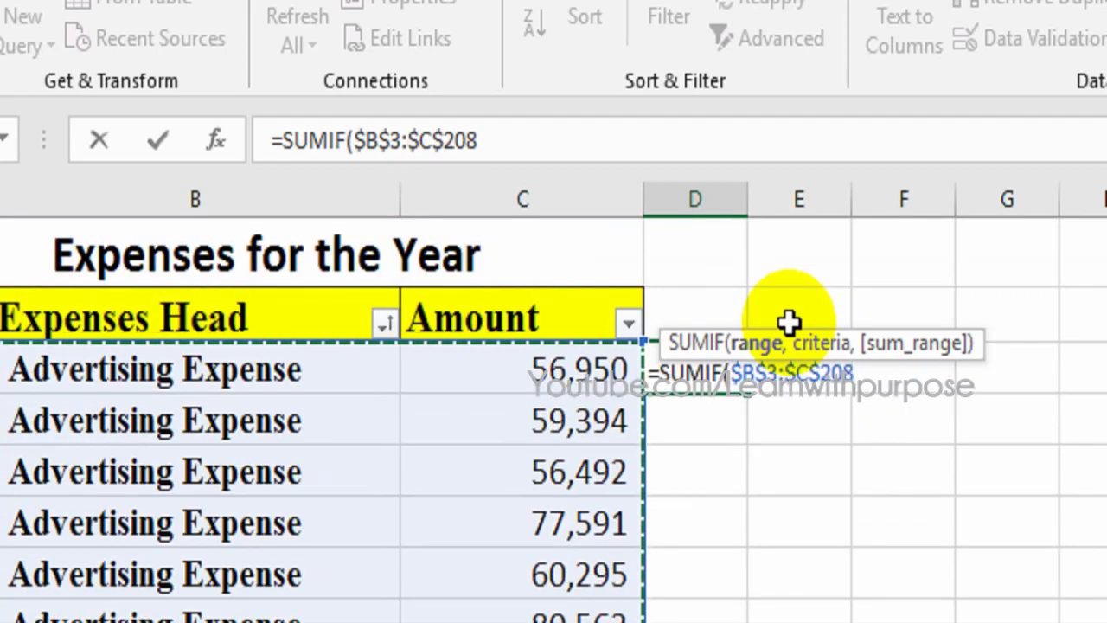
{"action": "type", "text": ","}
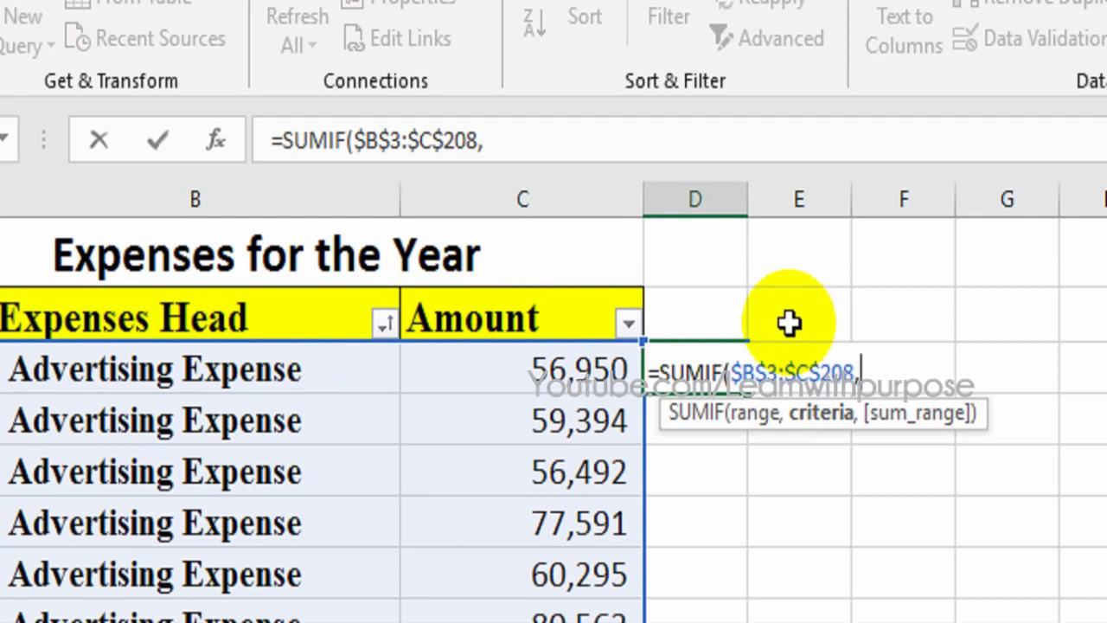
- Set the SUMIF criteria to B3 and the sum range to $C$3:$C$208, and complete the formula in D3
{"action": "left_click", "coordinate": [275, 383]}
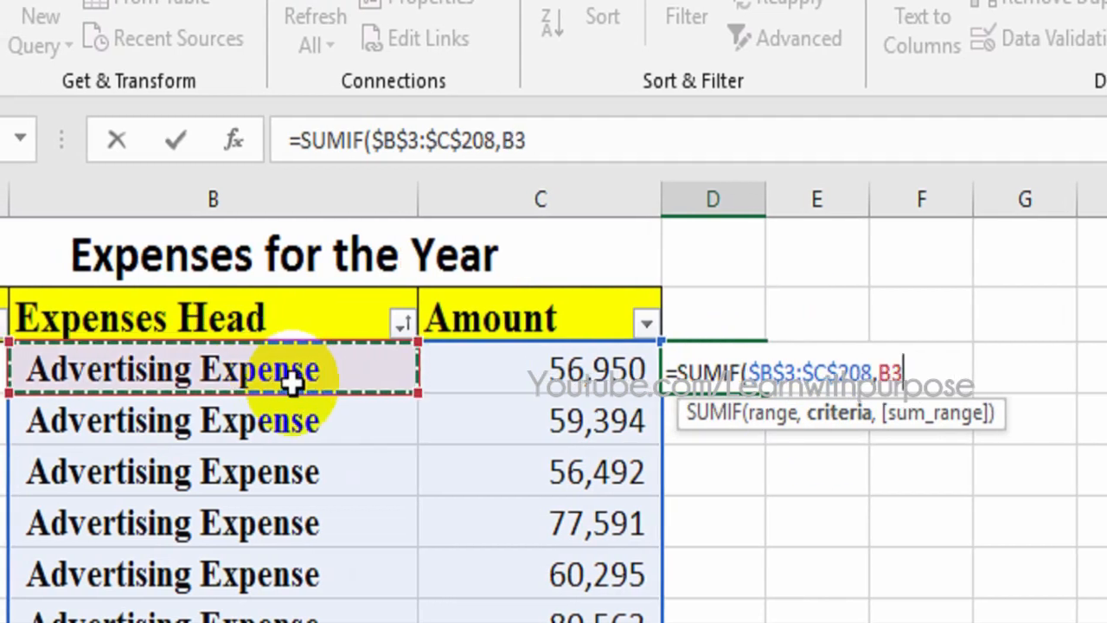
{"action": "type", "text": ","}
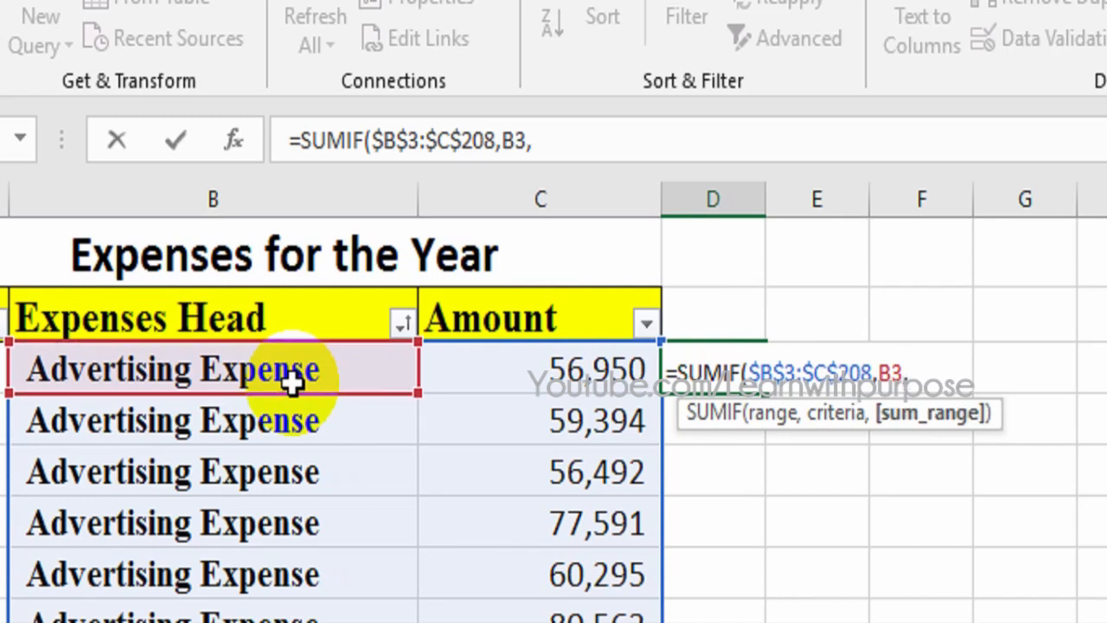
{"action": "left_click", "coordinate": [542, 372]}
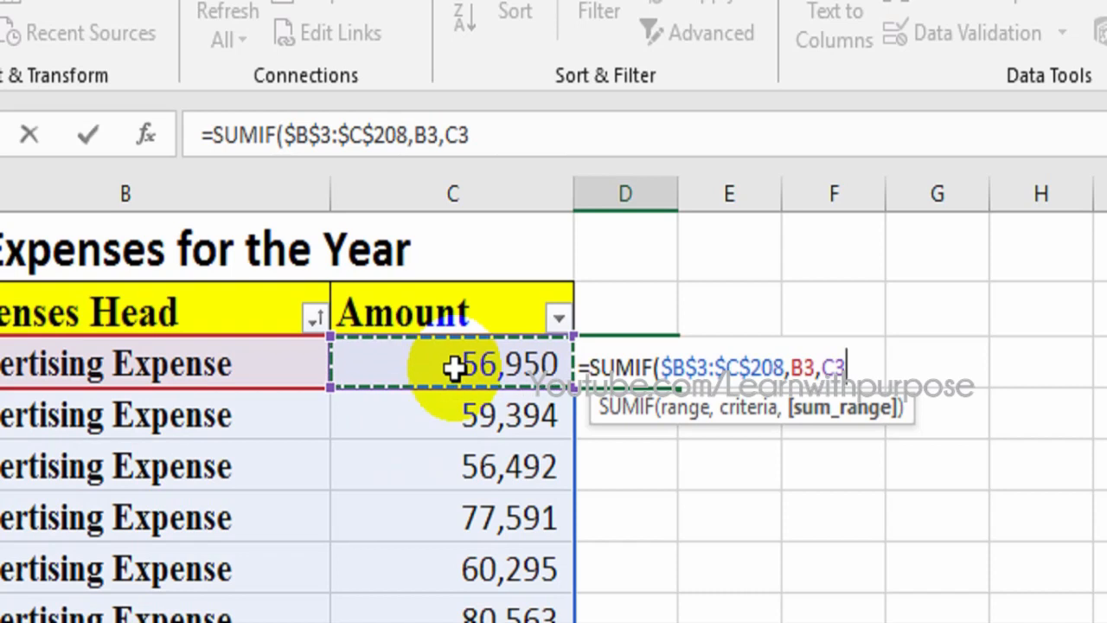
{"action": "key", "text": "ctrl+shift+Down"}
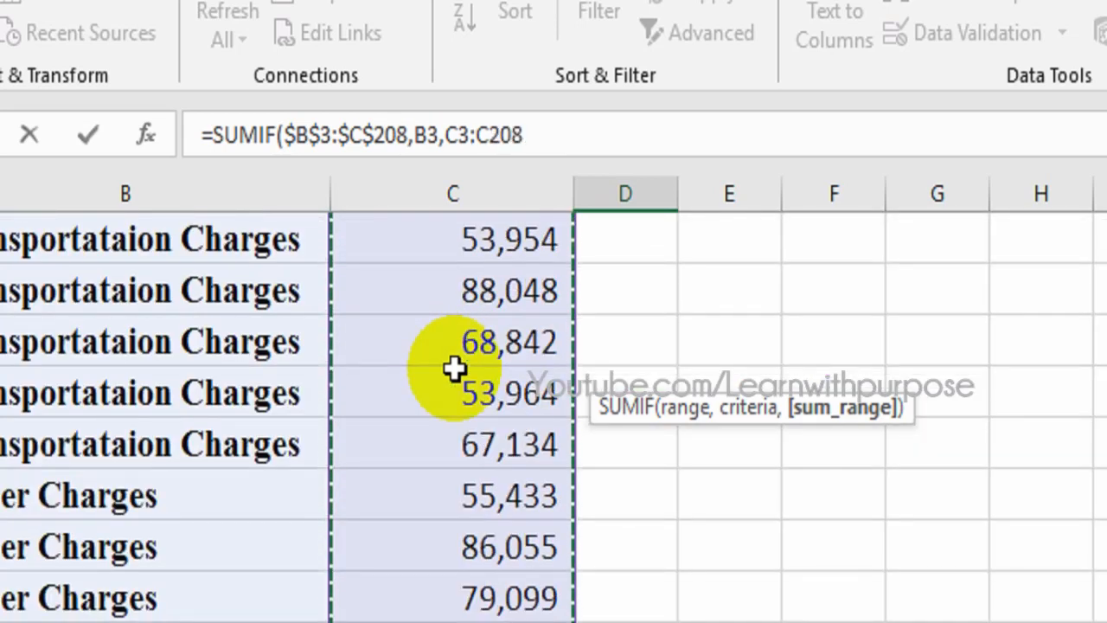
{"action": "key", "text": "F4"}
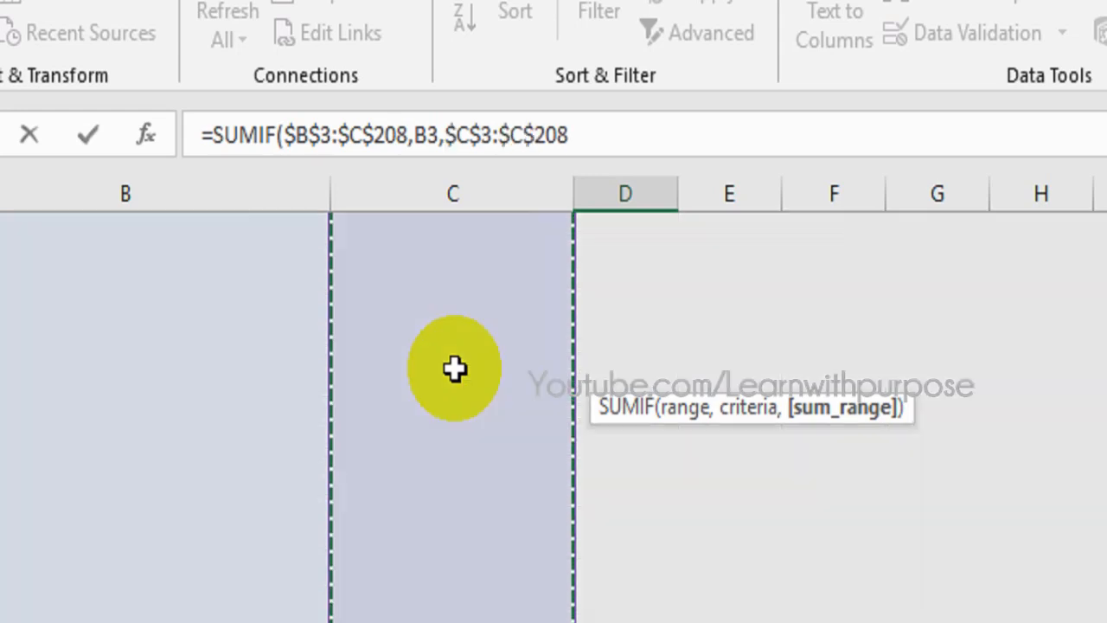
{"action": "key", "text": "Return"}
{"action": "key", "text": "Up"}
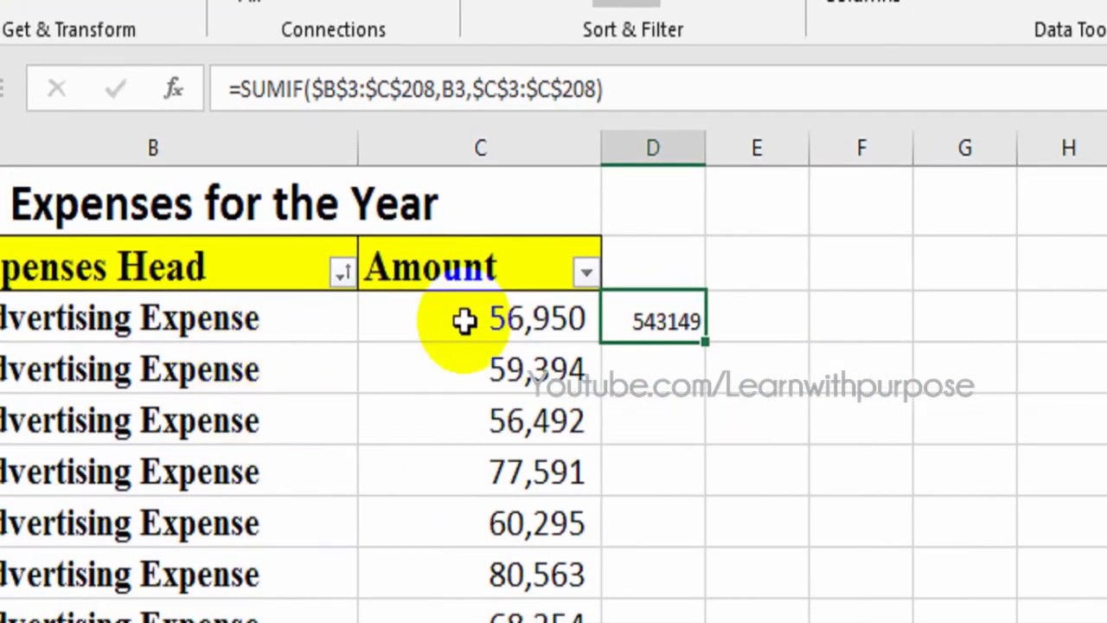
- Select the Advertising Expense amounts C3:C10 for comparison, and fill the SUMIF formula from D3 down column D
{"action": "left_click", "coordinate": [422, 368]}
{"action": "left_click_drag", "start_coordinate": [465, 325], "coordinate": [481, 468]}
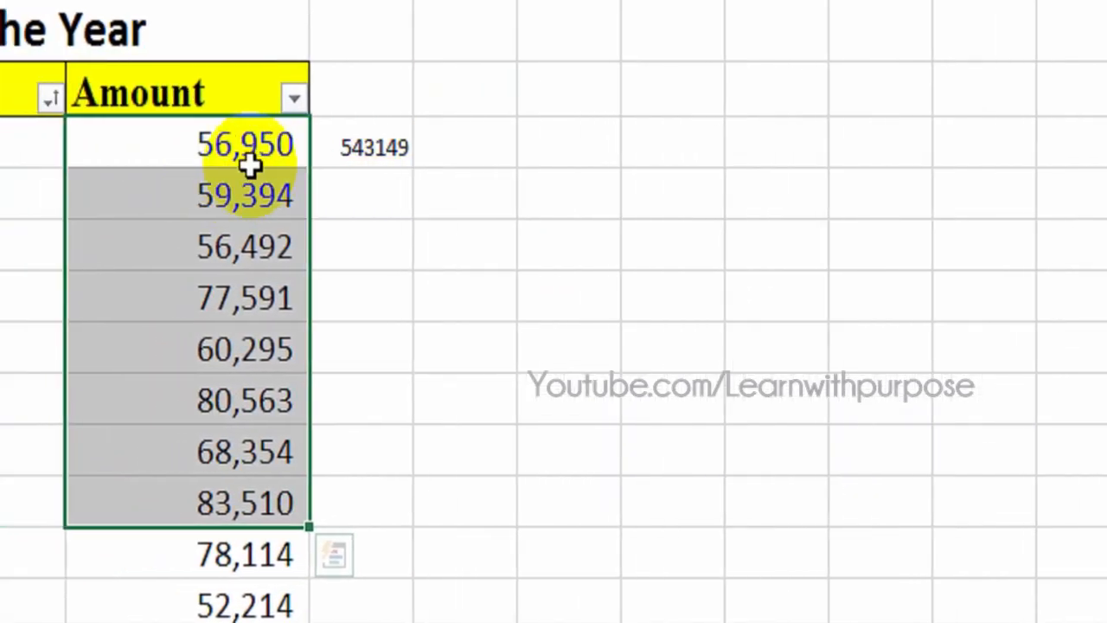
{"action": "left_click", "coordinate": [397, 166]}
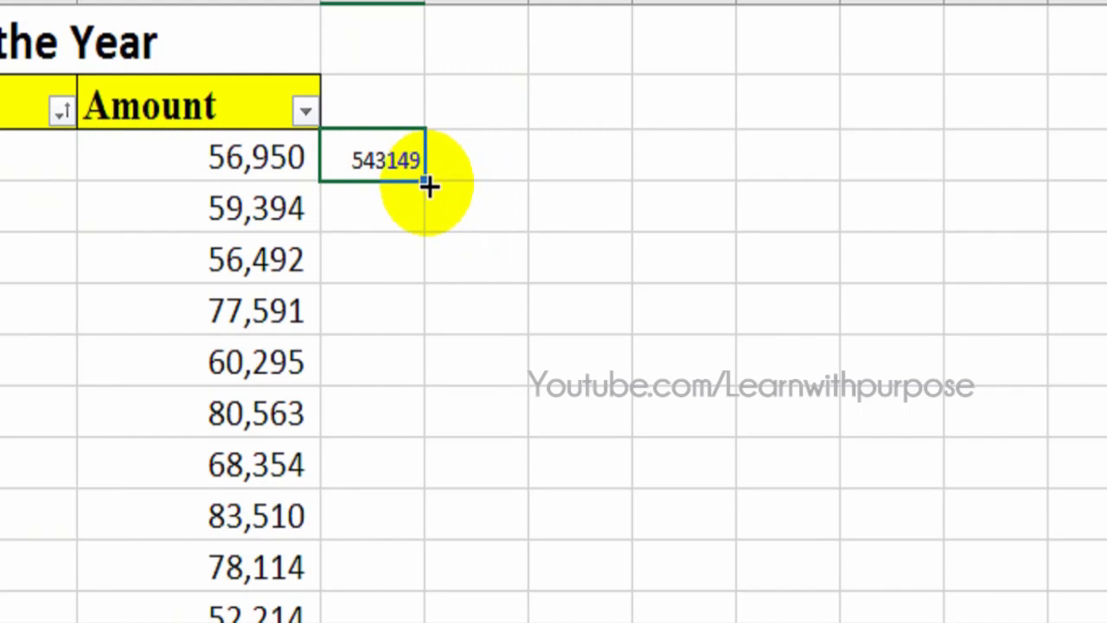
{"action": "double_click", "coordinate": [424, 183]}
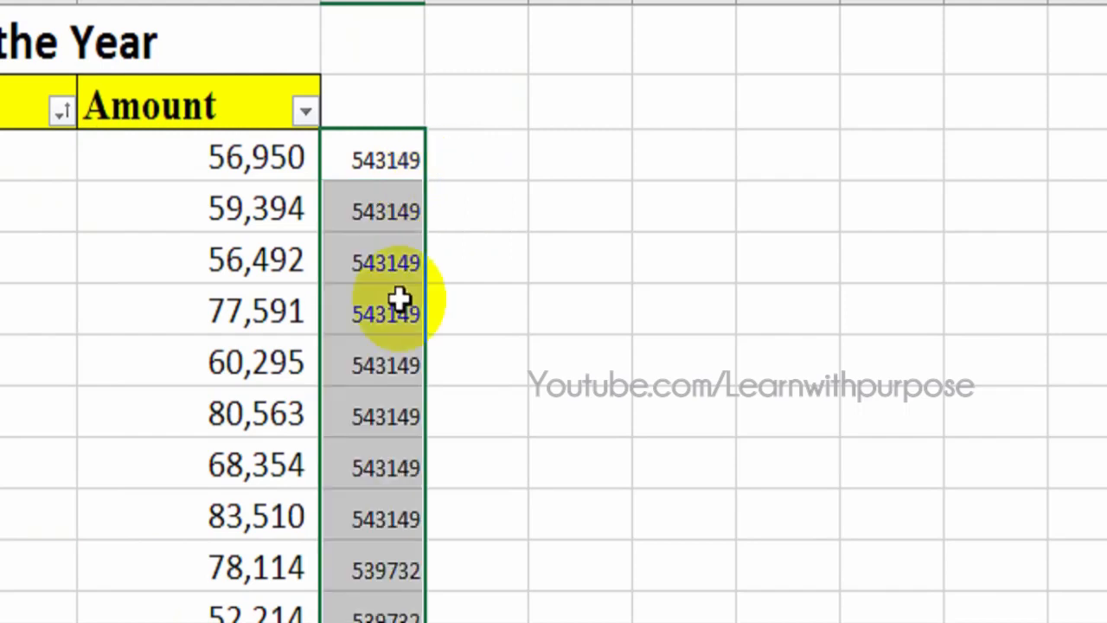
- Check the filled SUMIF totals in column D down to the last Water Charges row and return to the first one
{"action": "left_click", "coordinate": [395, 418]}
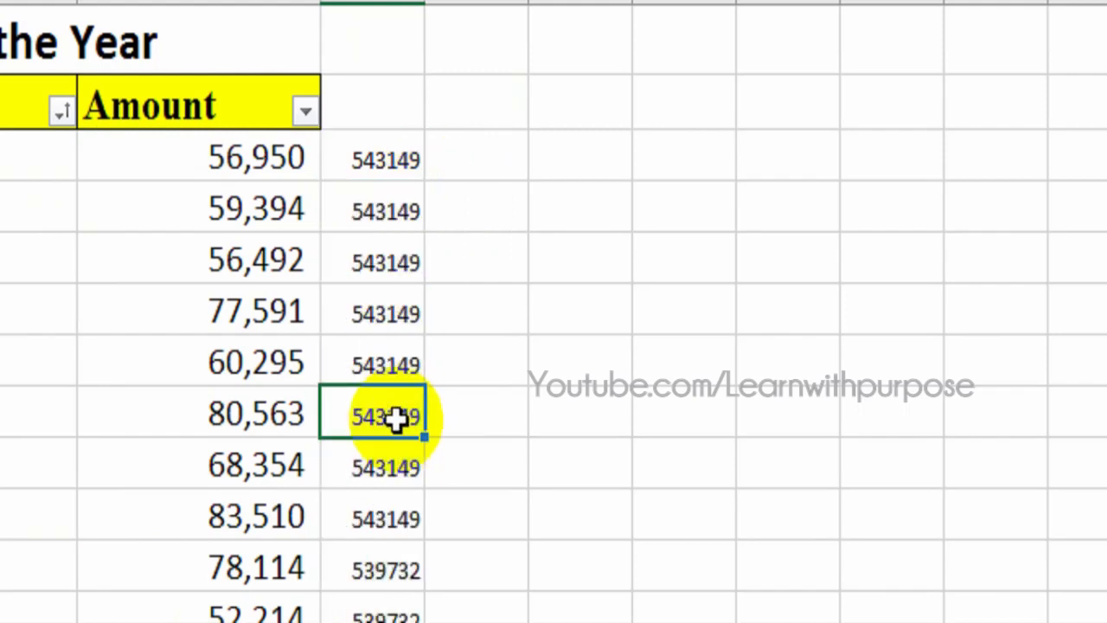
{"action": "scroll", "coordinate": [395, 418], "scroll_direction": "down", "scroll_amount": 5}
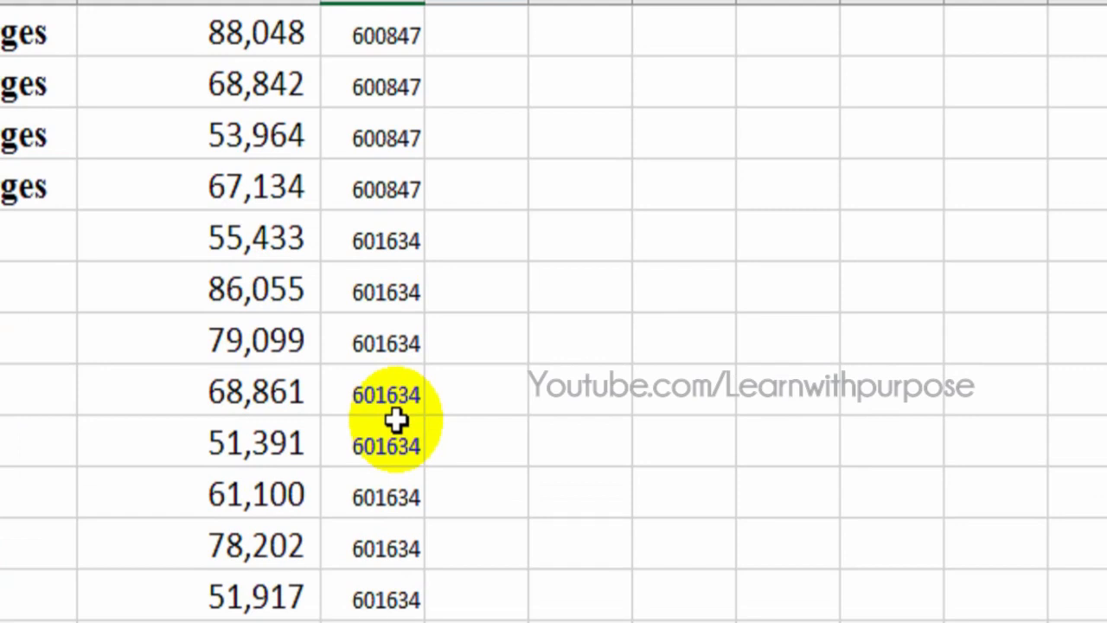
{"action": "left_click", "coordinate": [373, 469]}
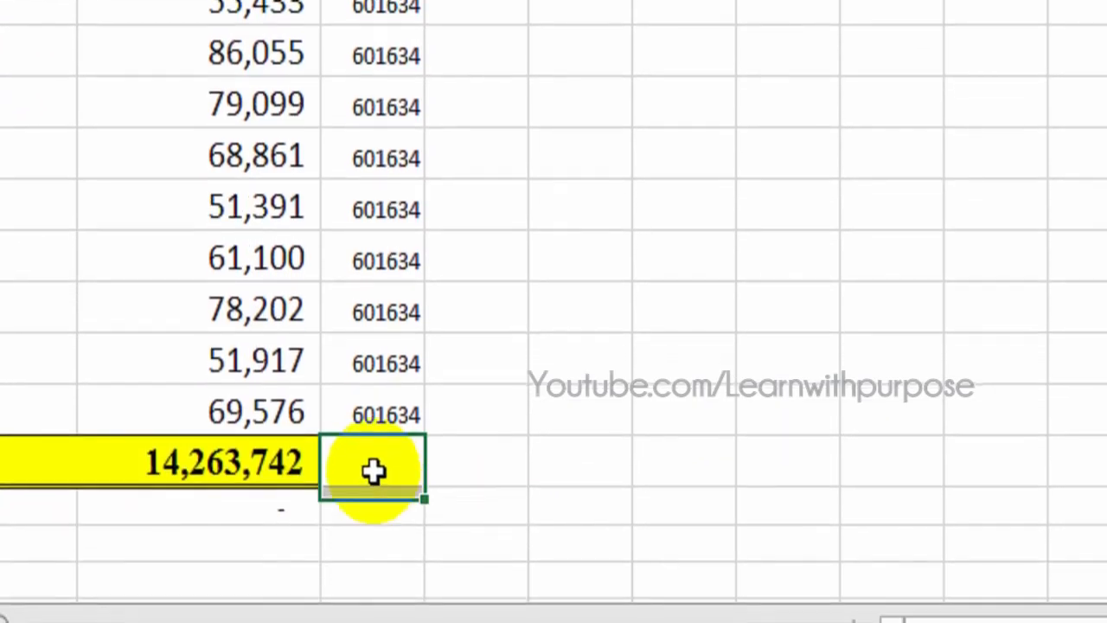
{"action": "left_click", "coordinate": [383, 487]}
{"action": "left_click", "coordinate": [372, 387]}
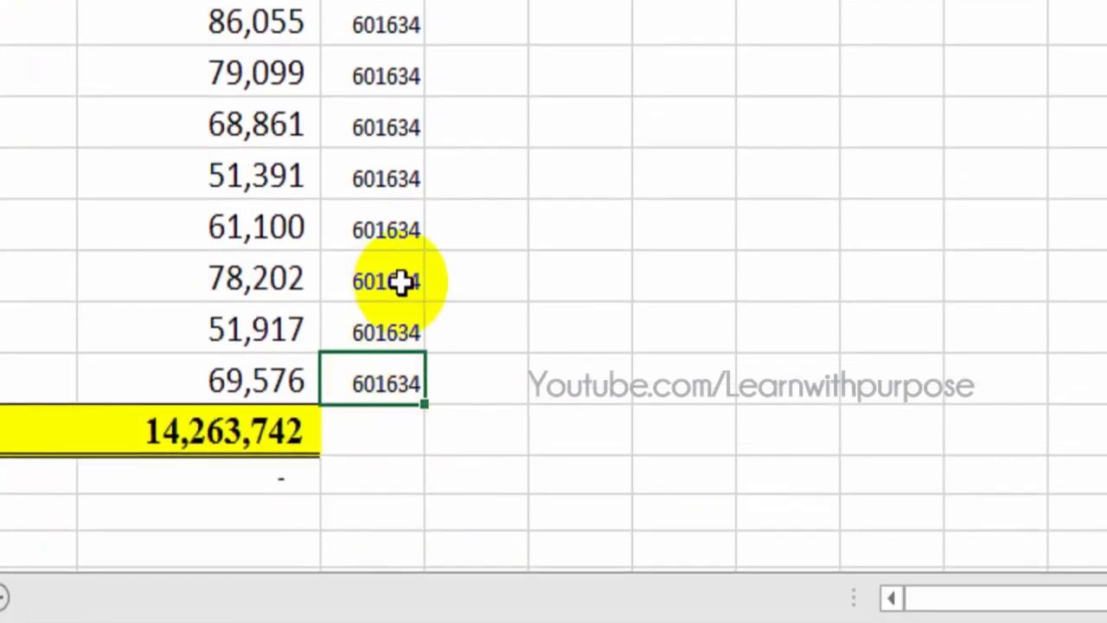
{"action": "scroll", "coordinate": [383, 241], "scroll_direction": "up", "scroll_amount": 10}
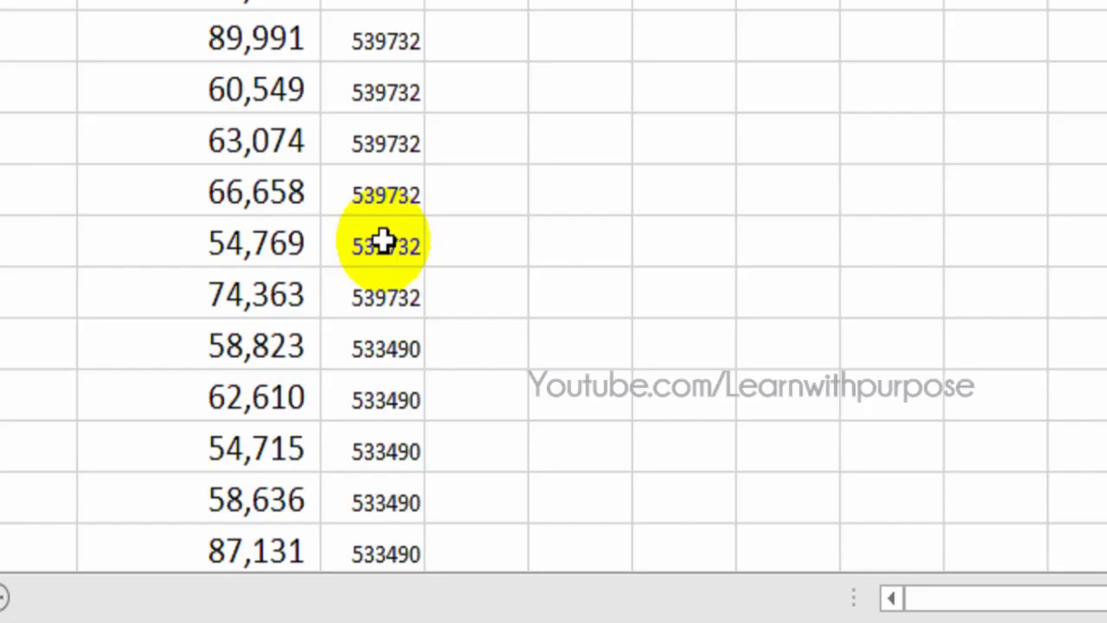
{"action": "key", "text": "ctrl+Up"}
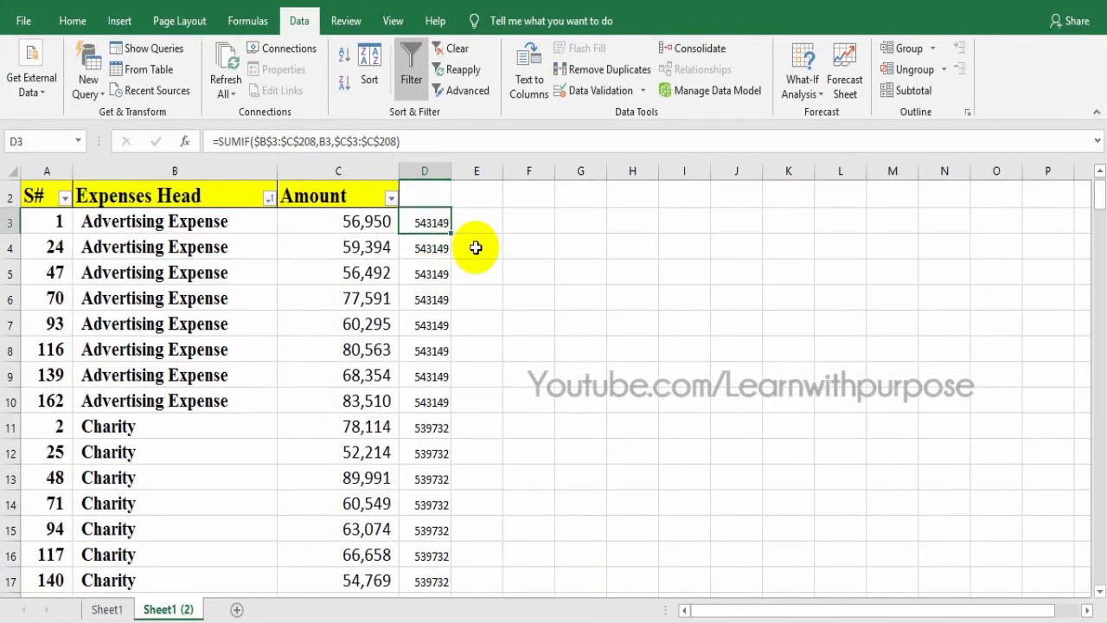
- Copy all the SUMIF results in D3:D208
{"action": "key", "text": "ctrl+shift+Down"}
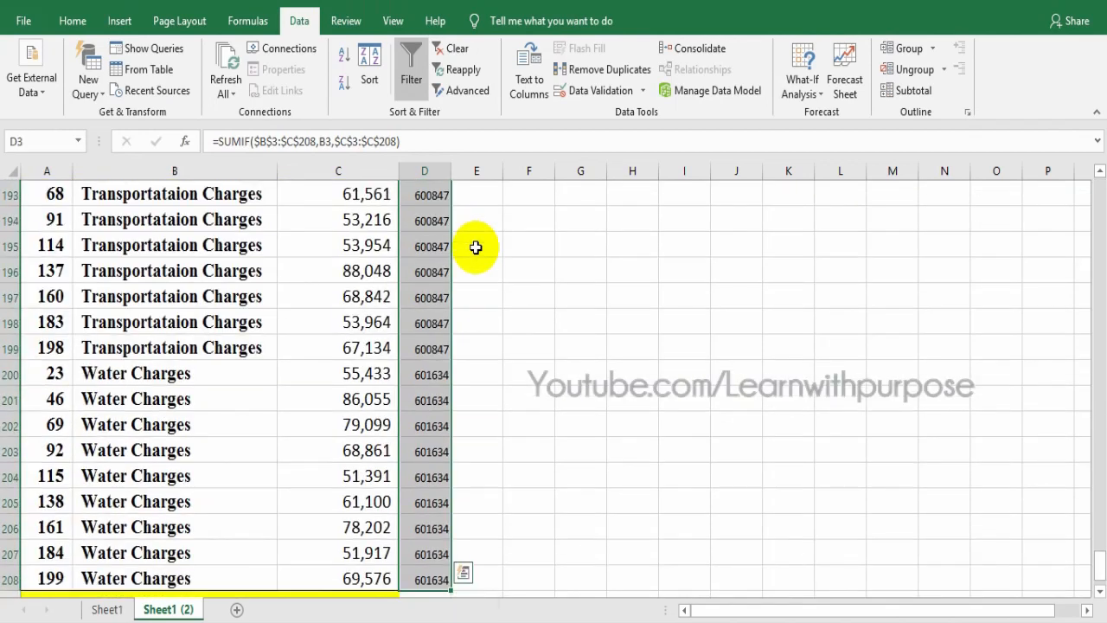
{"action": "key", "text": "ctrl+c"}
{"action": "key", "text": "ctrl+Up"}
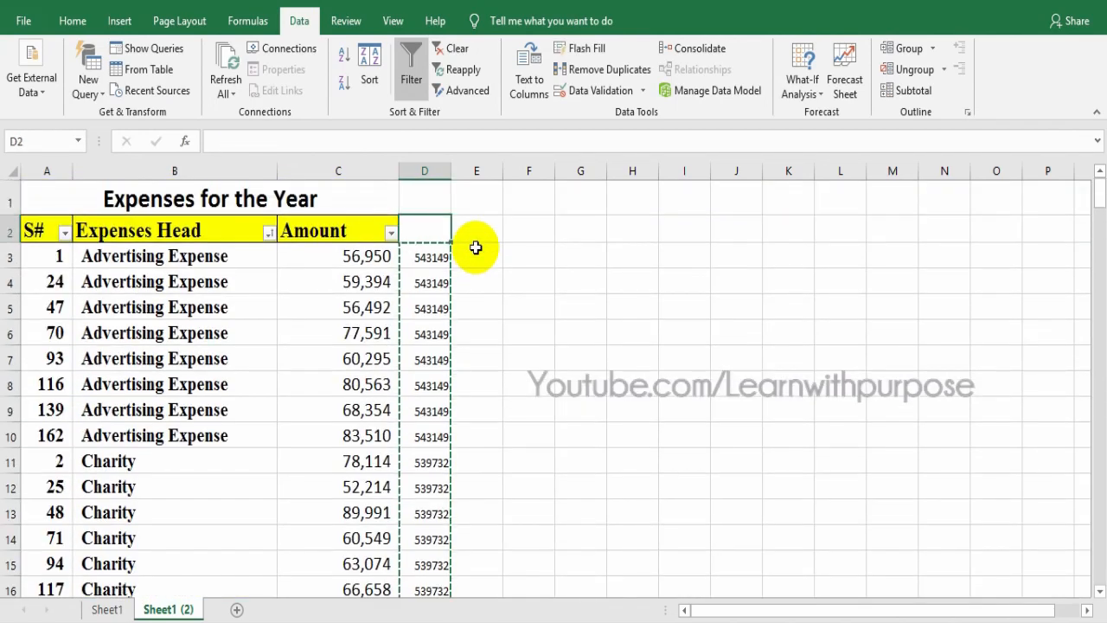
{"action": "left_click", "coordinate": [532, 309]}
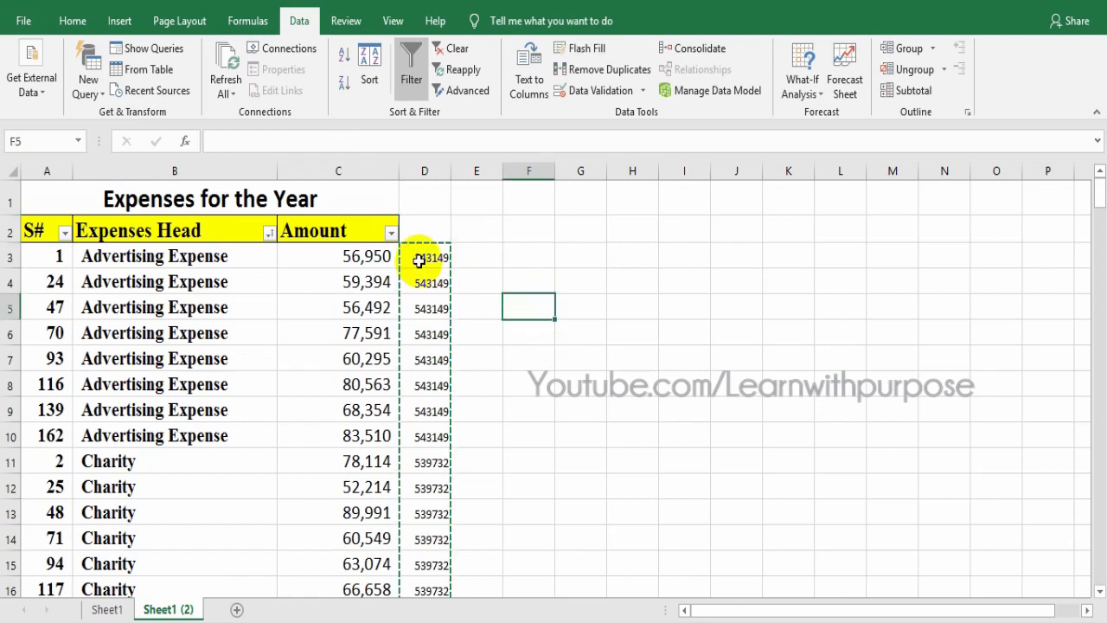
{"action": "left_click_drag", "start_coordinate": [428, 256], "coordinate": [436, 476]}
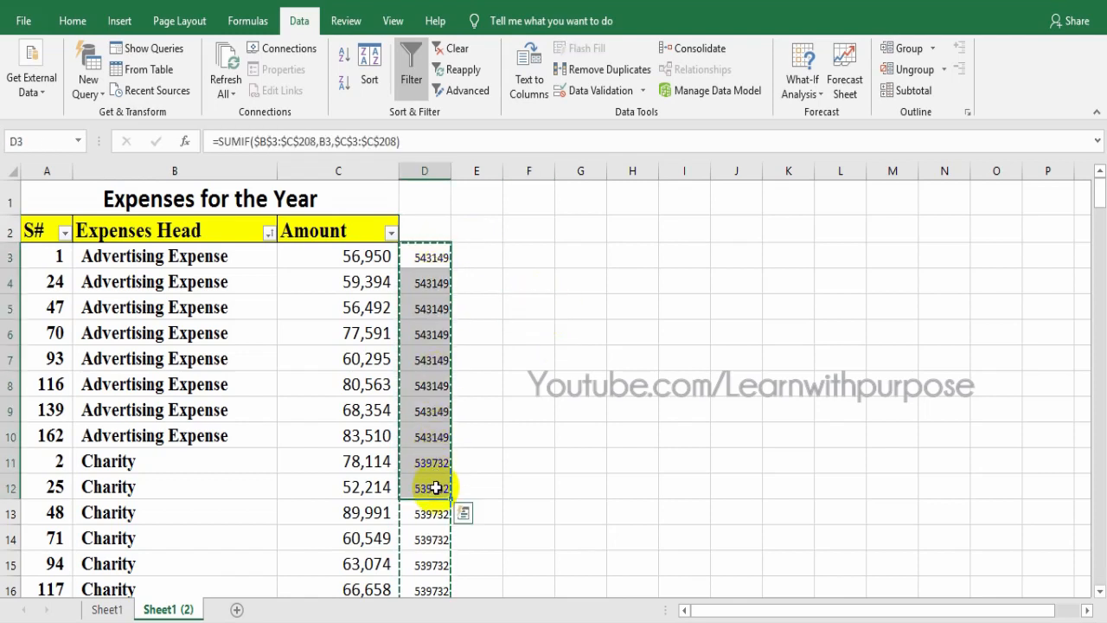
{"action": "left_click", "coordinate": [507, 313]}
{"action": "left_click", "coordinate": [426, 258]}
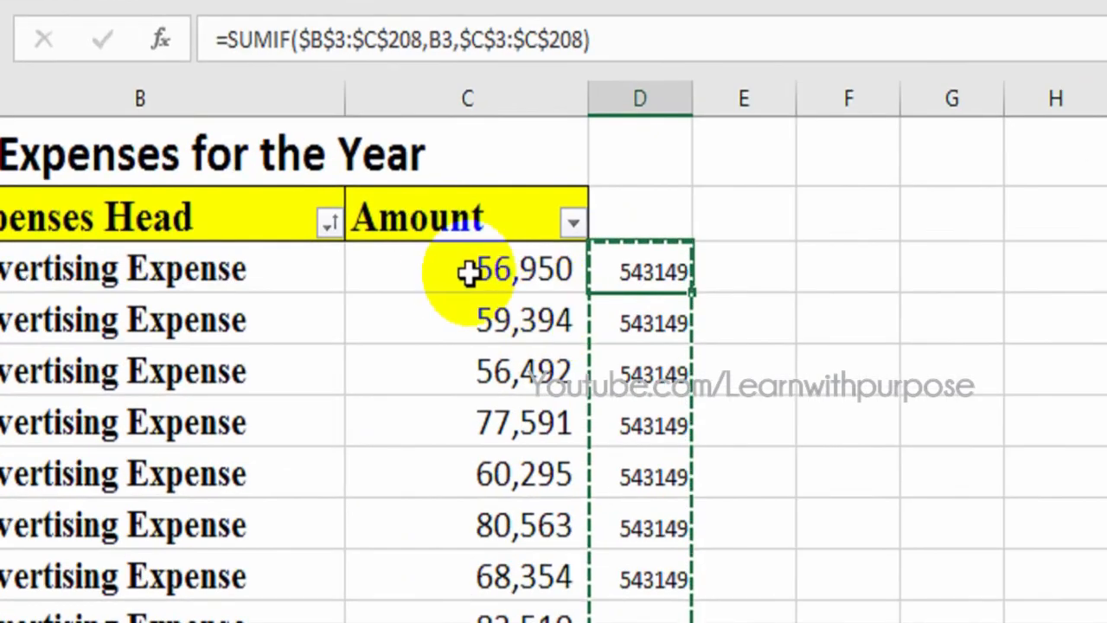
- Try to paste the copied totals as values over the amounts starting at C3
{"action": "left_click", "coordinate": [316, 256]}
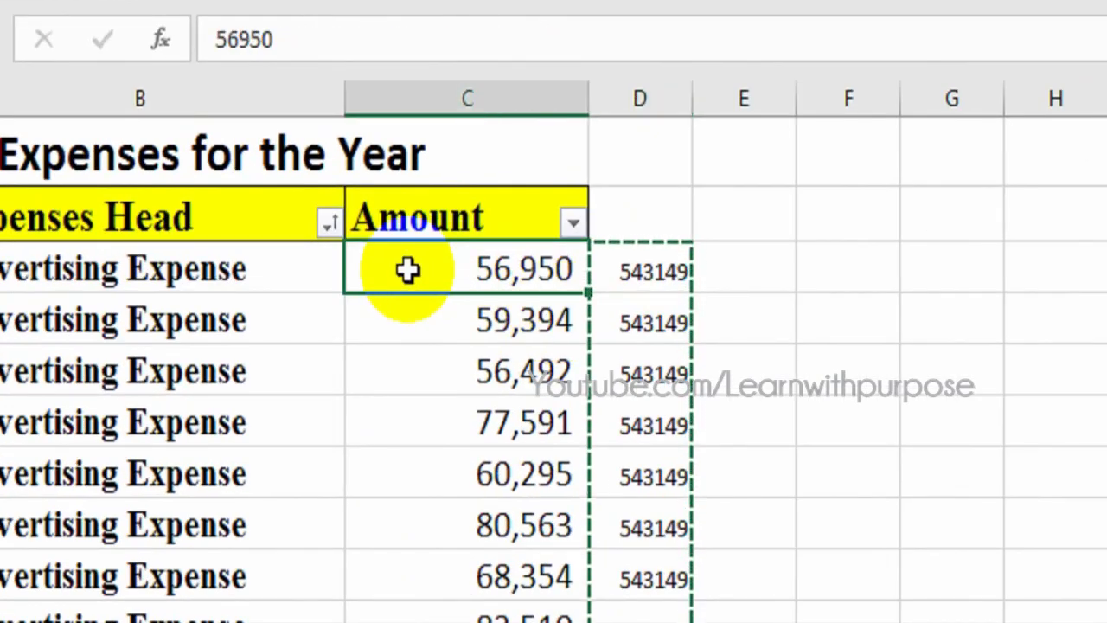
{"action": "right_click", "coordinate": [408, 271]}
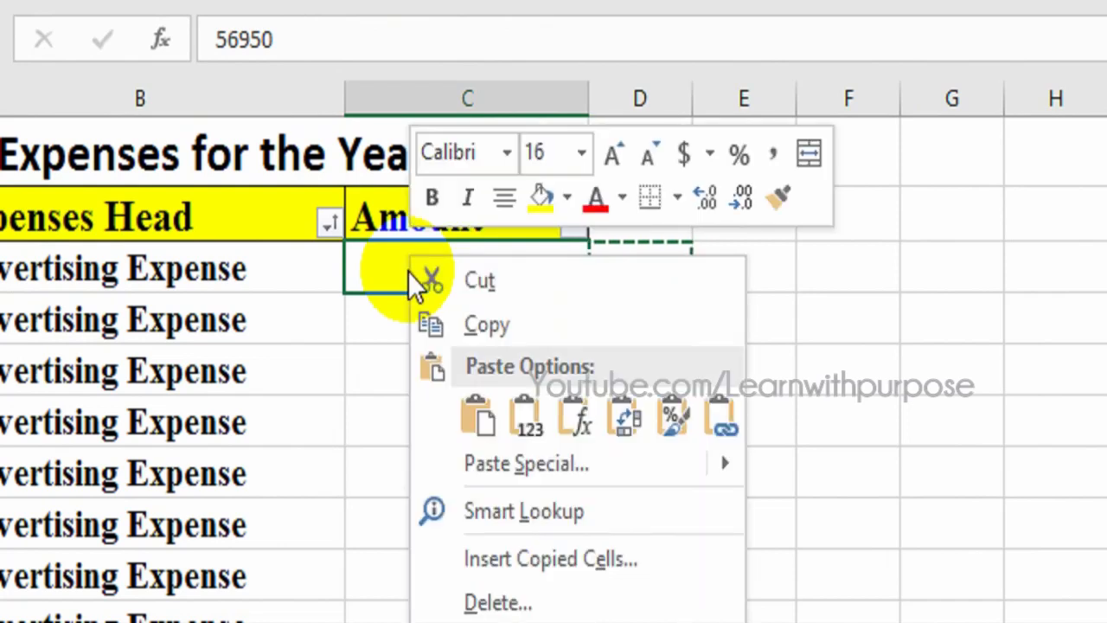
{"action": "left_click", "coordinate": [534, 415]}
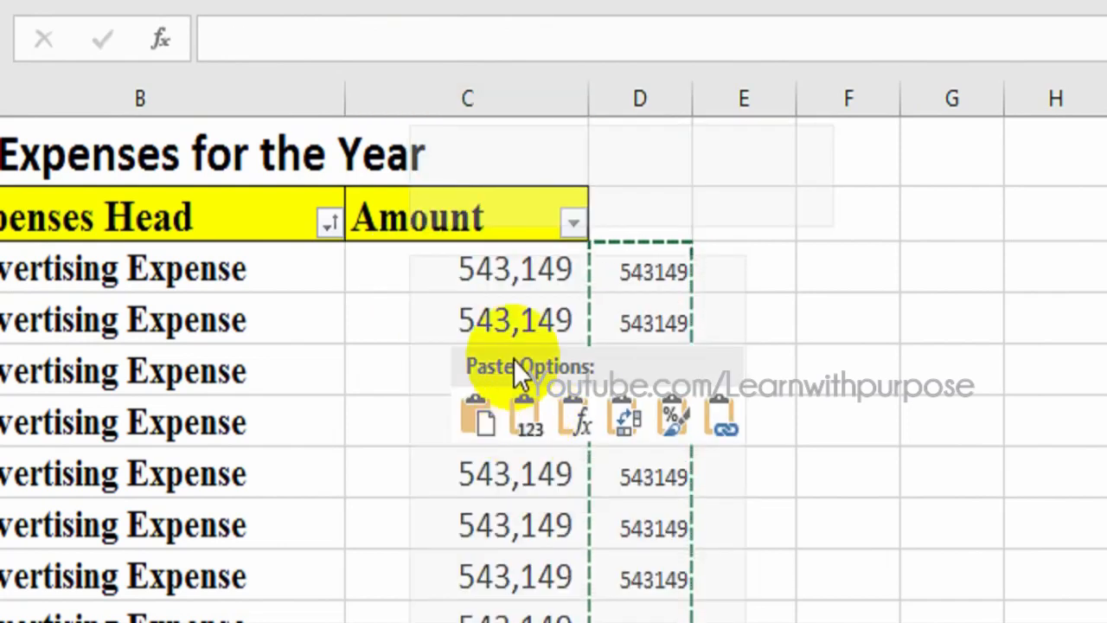
{"action": "left_click", "coordinate": [530, 407]}
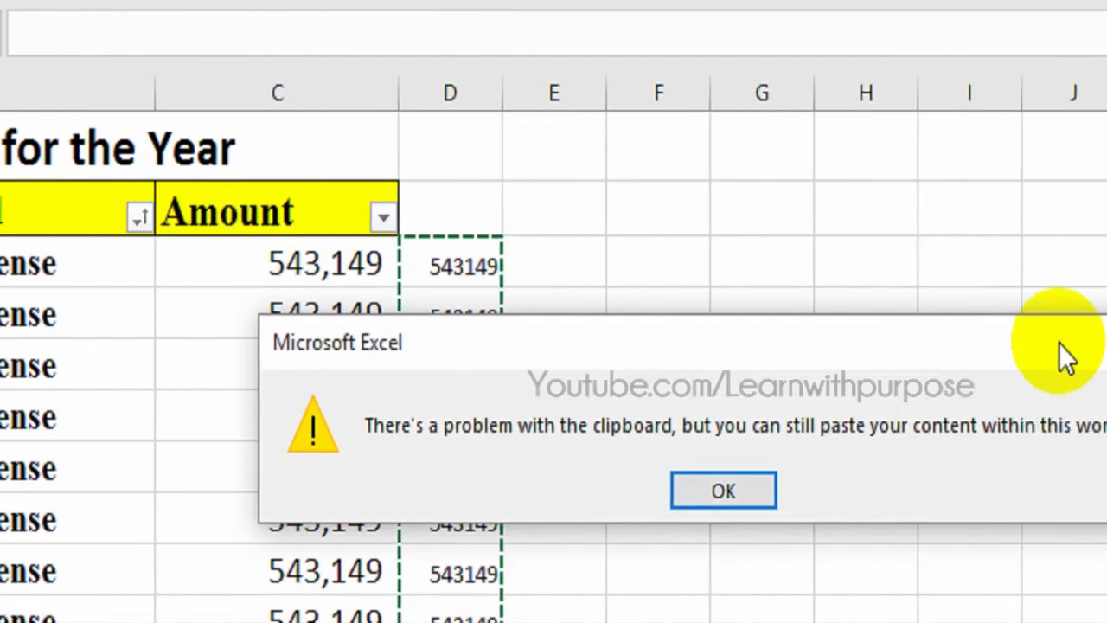
{"action": "left_click", "coordinate": [842, 338]}
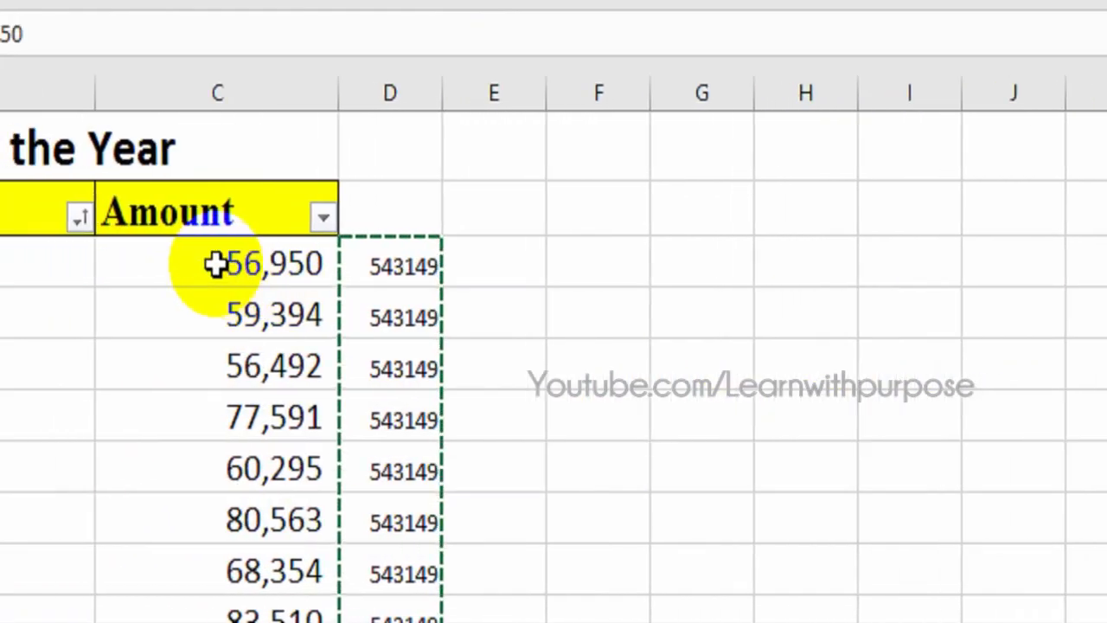
- Use Paste Special with the Values option to replace the amounts from C3 down with the copied totals, and end copy mode
{"action": "right_click", "coordinate": [275, 265]}
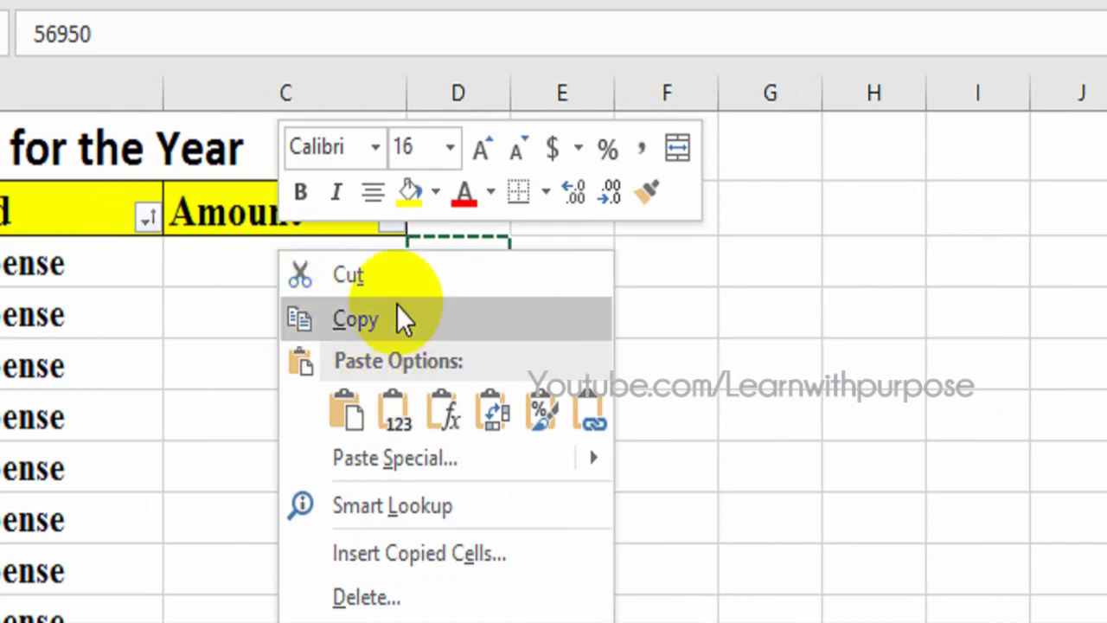
{"action": "left_click", "coordinate": [414, 459]}
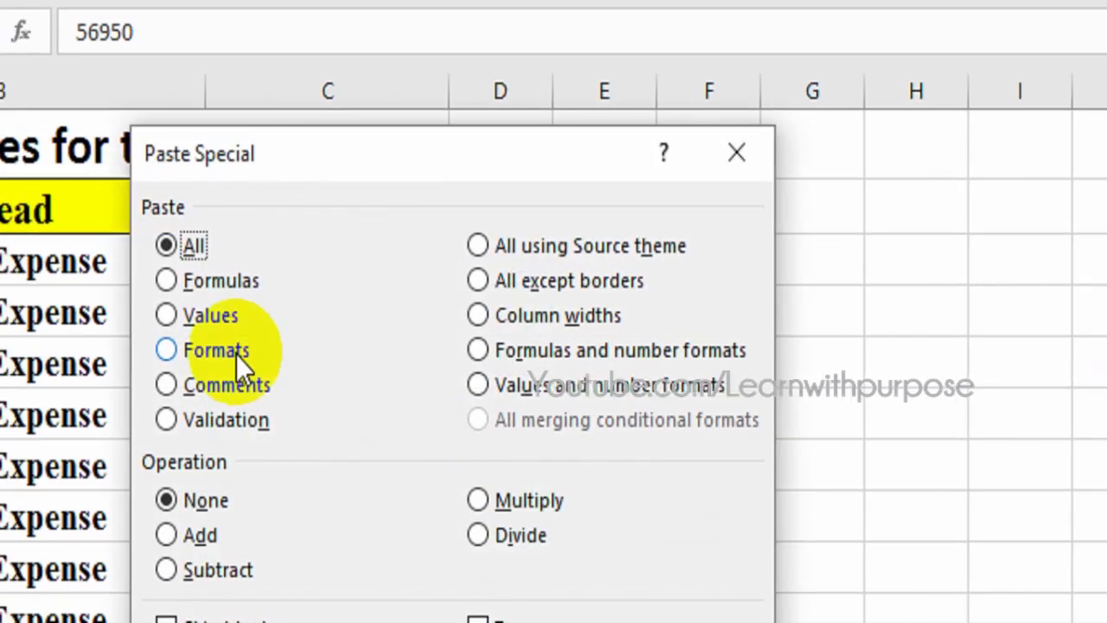
{"action": "left_click", "coordinate": [195, 317]}
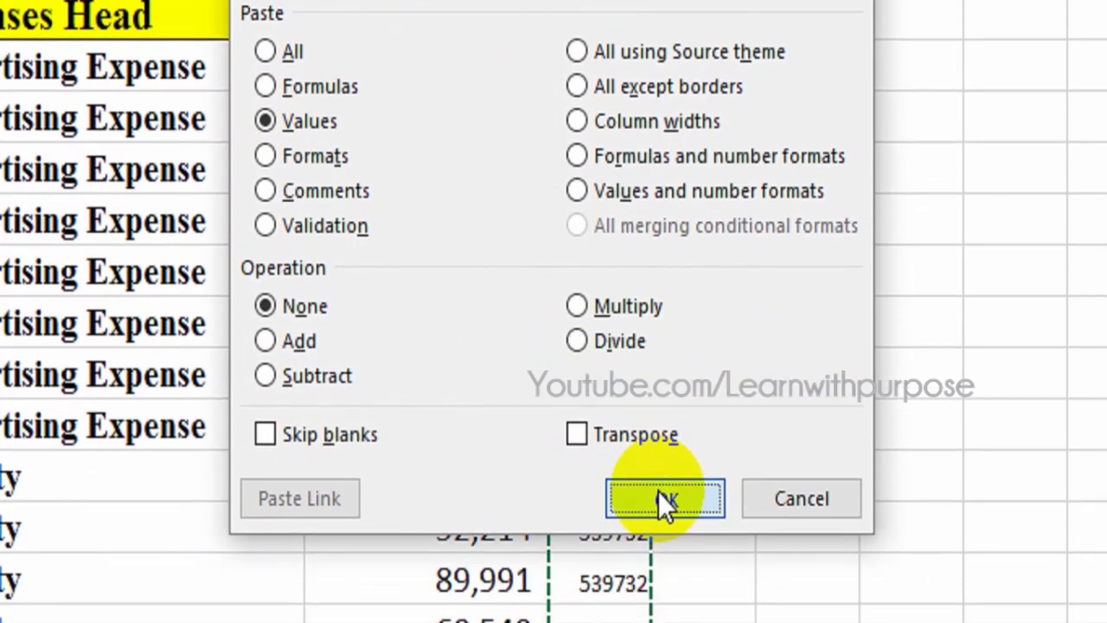
{"action": "left_click", "coordinate": [659, 499]}
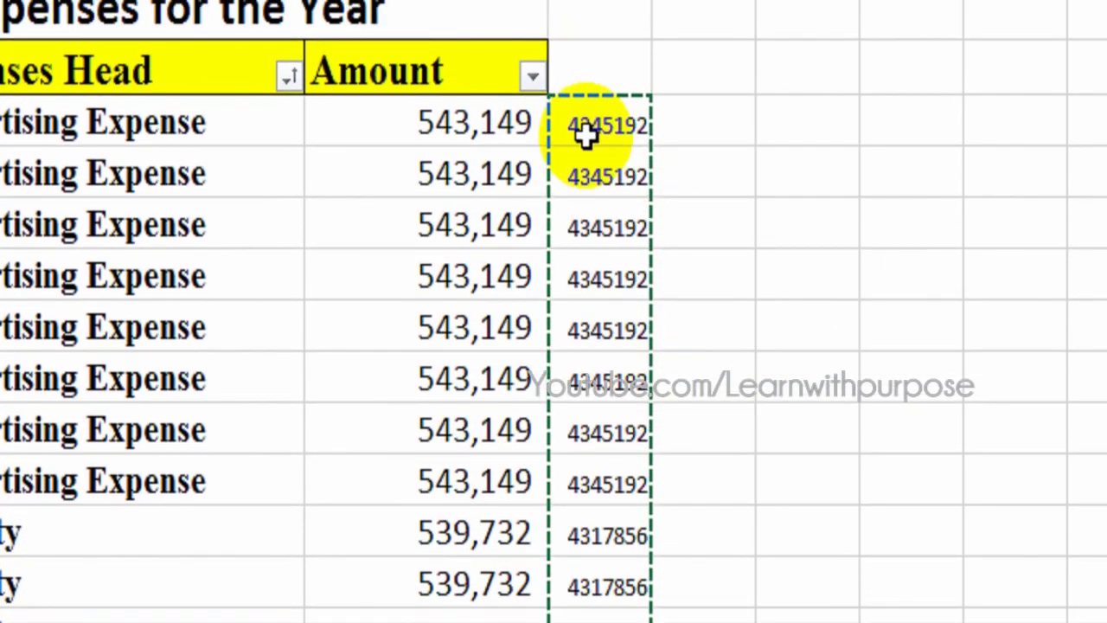
{"action": "key", "text": "Escape"}
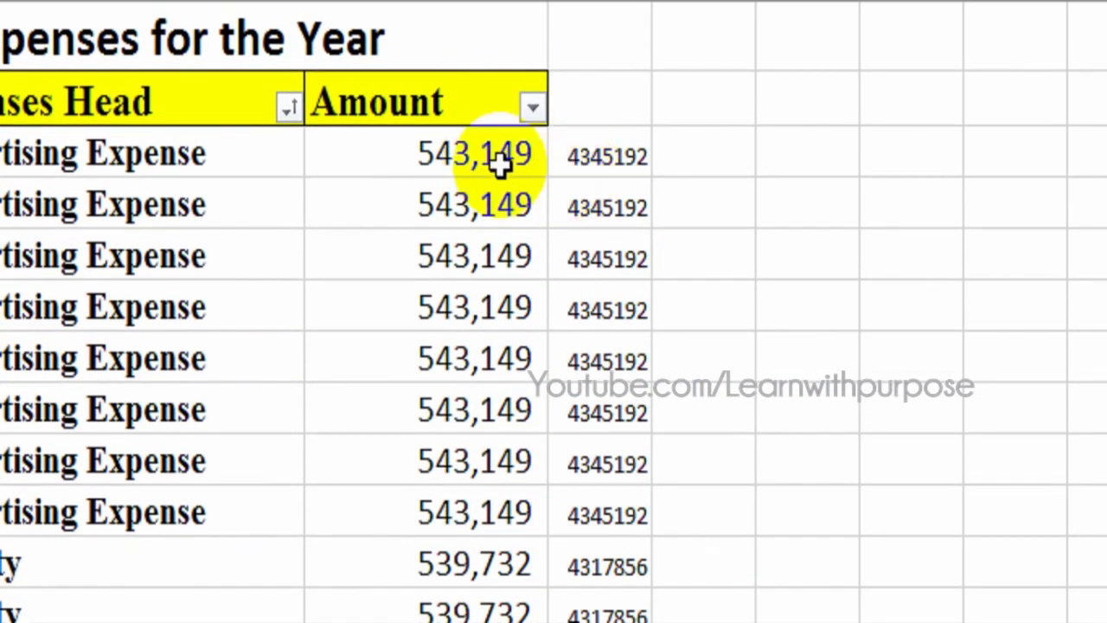
- Delete the helper SUMIF formulas in column D from D3 through D208
{"action": "left_click", "coordinate": [605, 168]}
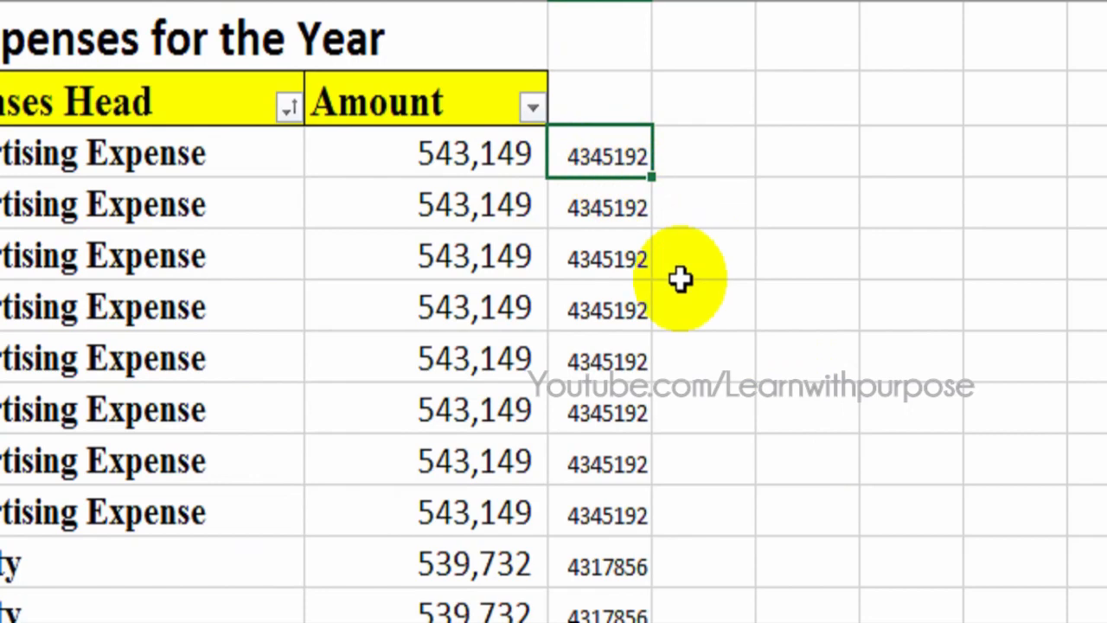
{"action": "key", "text": "Down"}
{"action": "key", "text": "Up"}
{"action": "key", "text": "ctrl+shift+Down"}
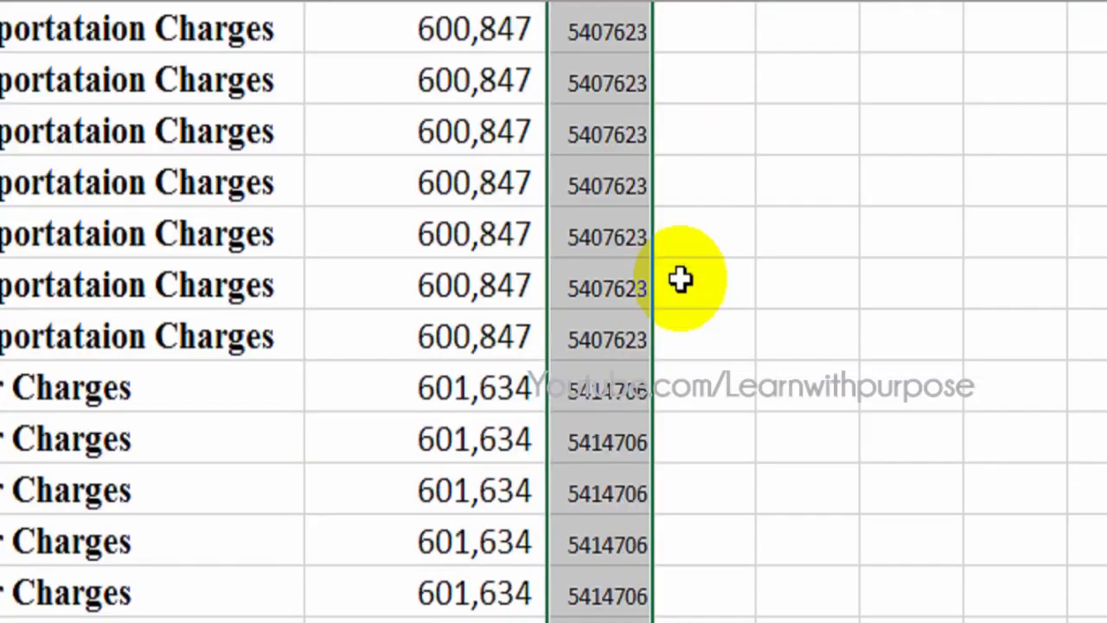
{"action": "key", "text": "Delete"}
{"action": "key", "text": "ctrl+Up"}
{"action": "key", "text": "Down"}
{"action": "key", "text": "Down"}
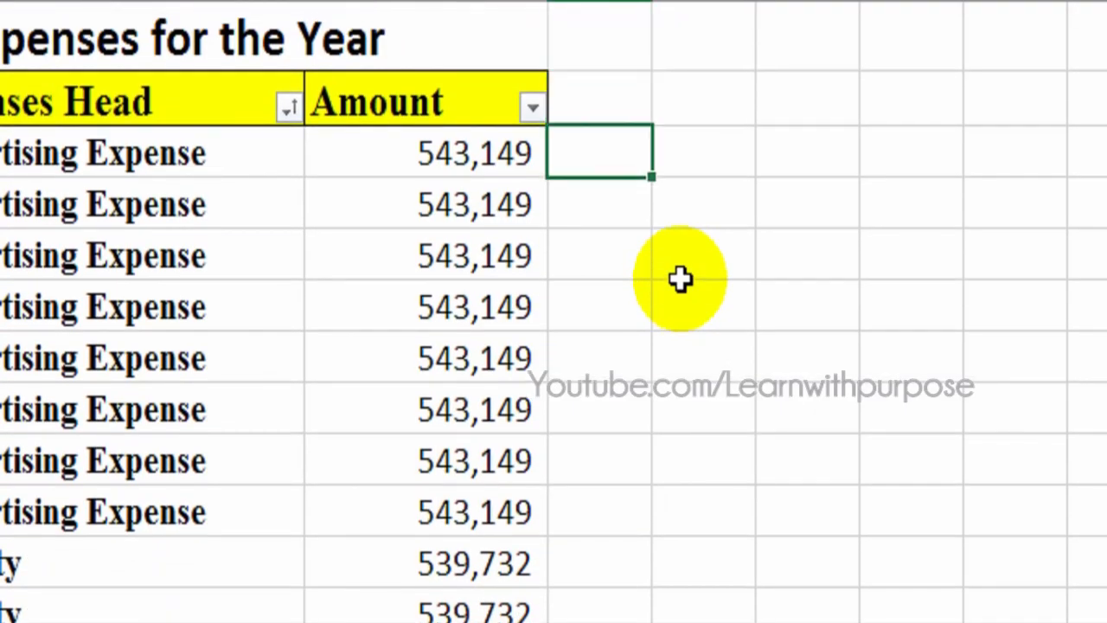
- Select the Expenses Head and Amount columns from their headers in row 2 through row 208, leaving out the TOTAL row
{"action": "key", "text": "Left"}
{"action": "key", "text": "Up"}
{"action": "key", "text": "Left"}
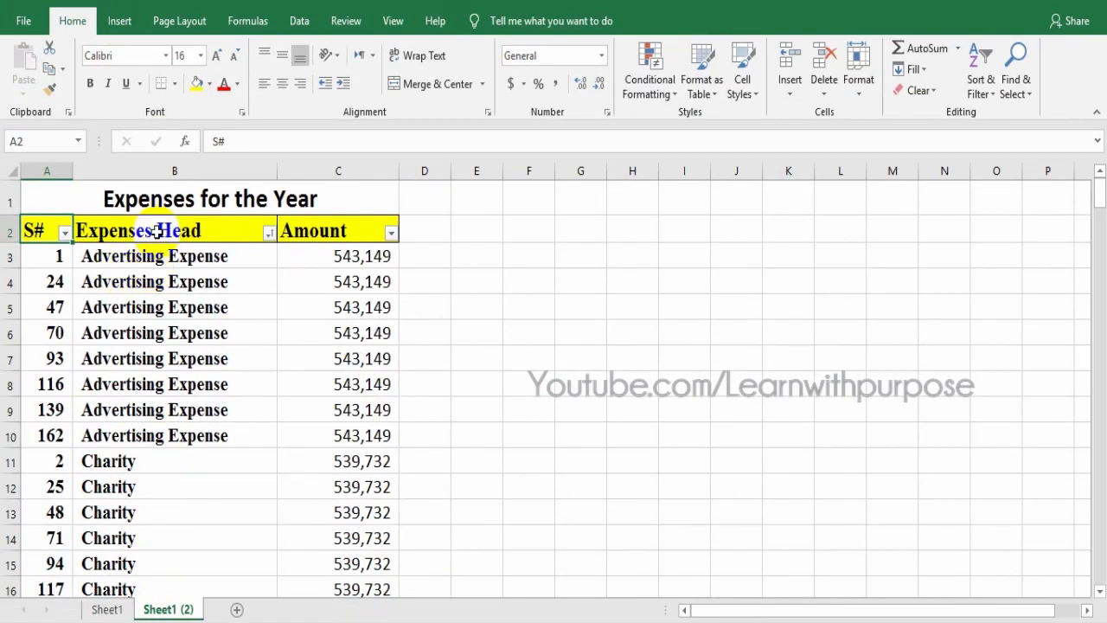
{"action": "left_click", "coordinate": [153, 239]}
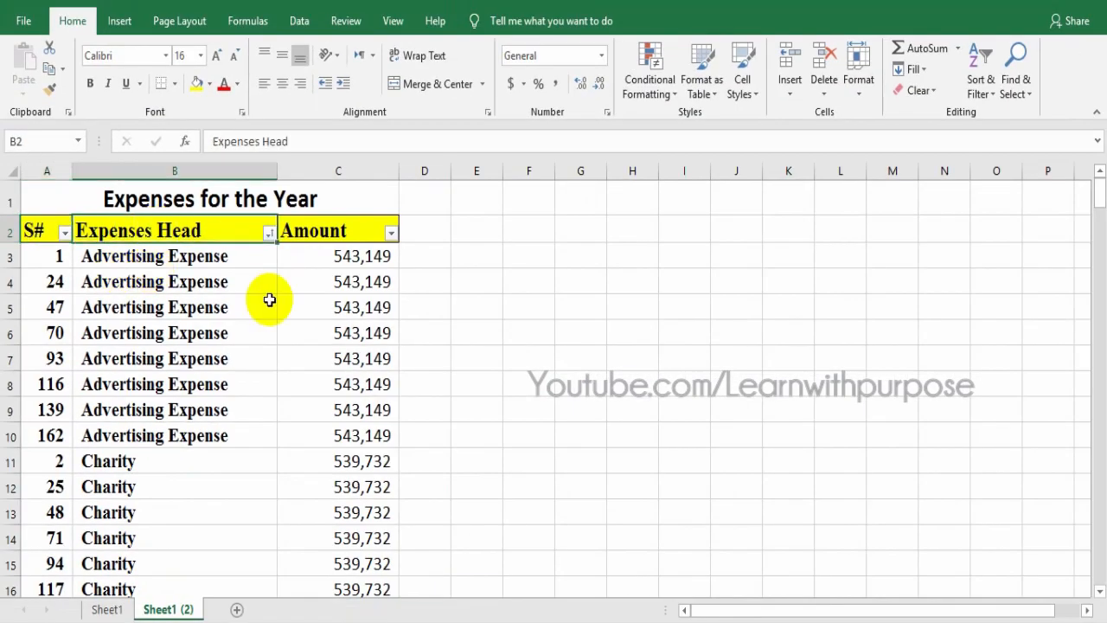
{"action": "key", "text": "shift+Right"}
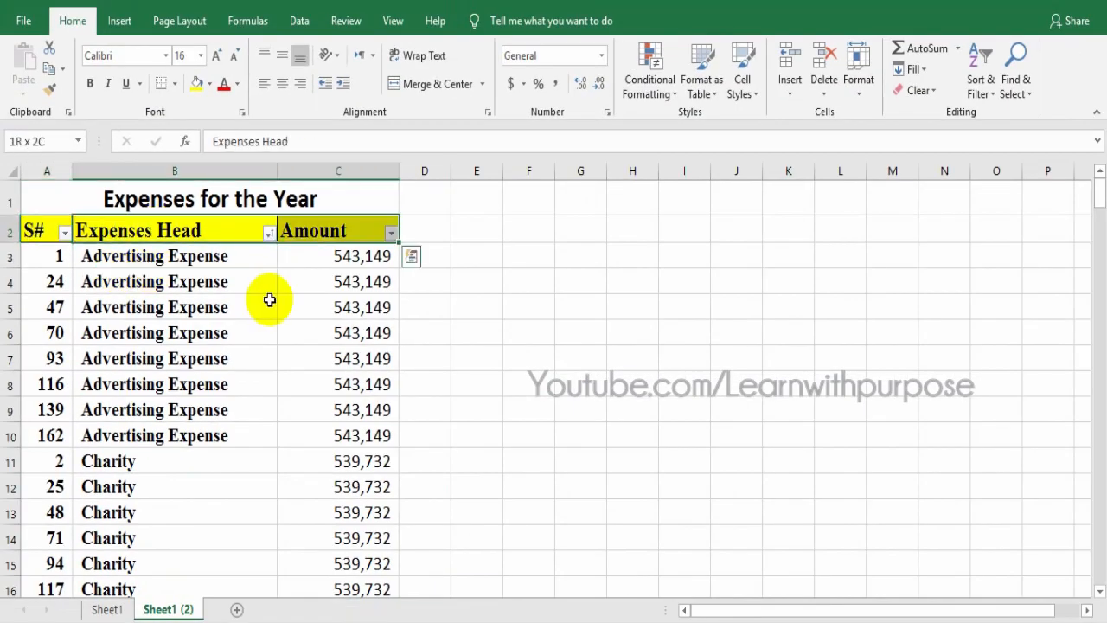
{"action": "key", "text": "shift+Down"}
{"action": "key", "text": "shift+Down"}
{"action": "key", "text": "ctrl+shift+Down"}
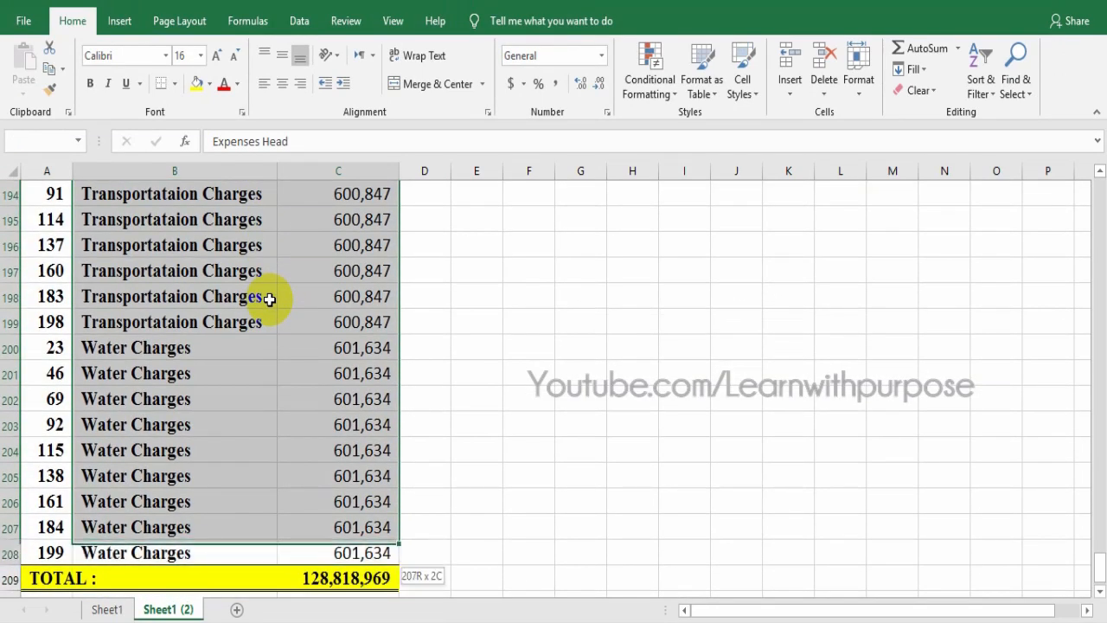
{"action": "scroll", "coordinate": [302, 366], "scroll_direction": "up", "scroll_amount": 2}
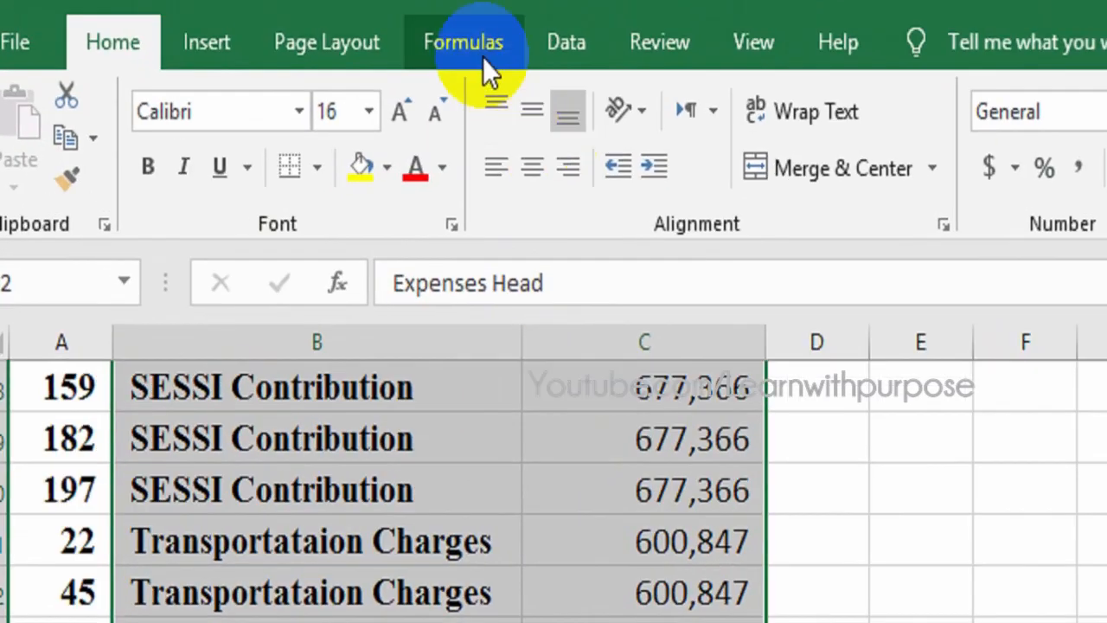
- Remove duplicate rows from the selected list, comparing only the Expenses Head column and treating the data as having headers
{"action": "left_click", "coordinate": [299, 20]}
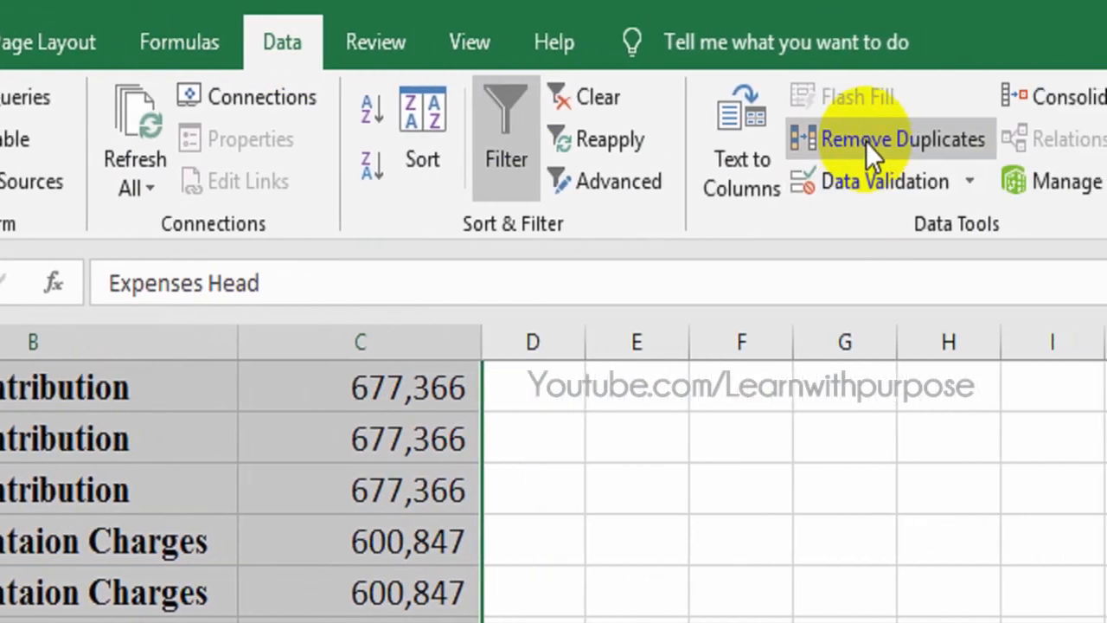
{"action": "left_click", "coordinate": [832, 141]}
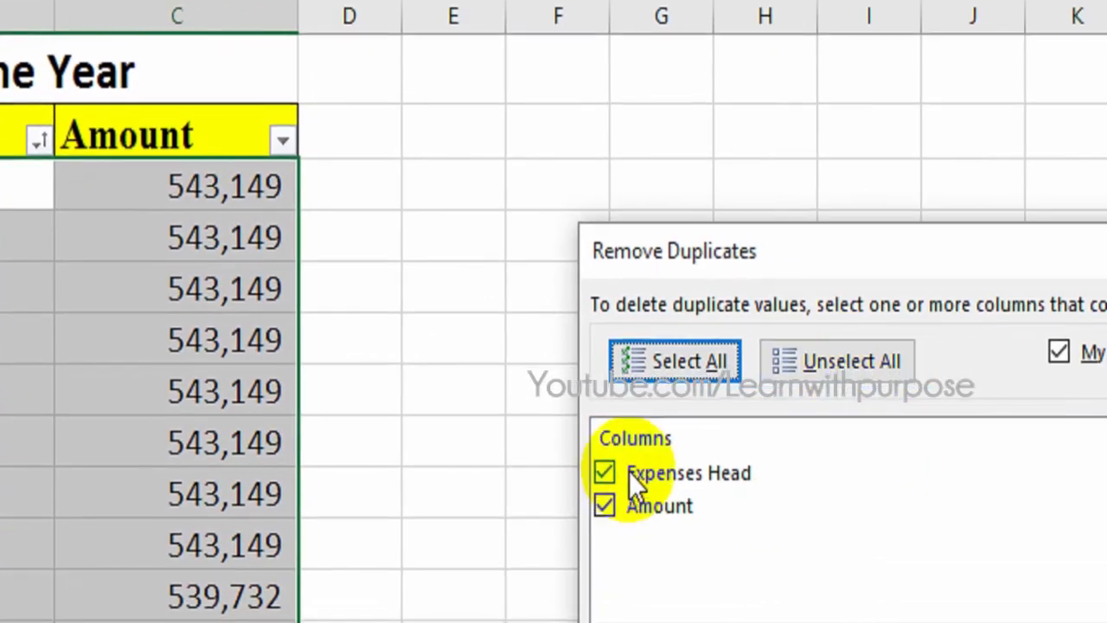
{"action": "left_click", "coordinate": [835, 369]}
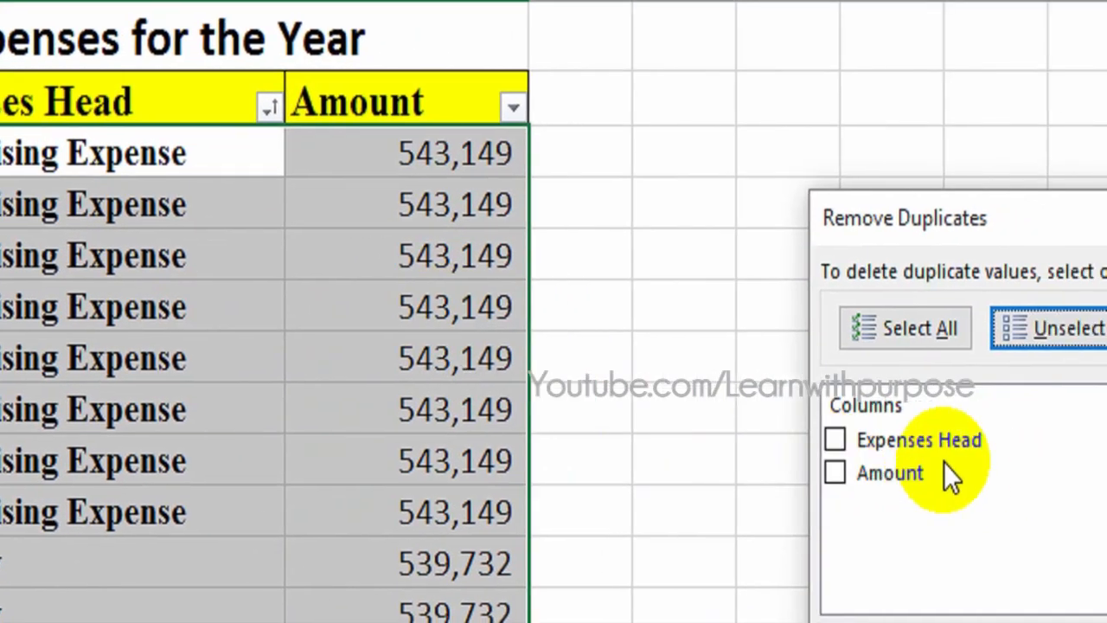
{"action": "left_click", "coordinate": [918, 439]}
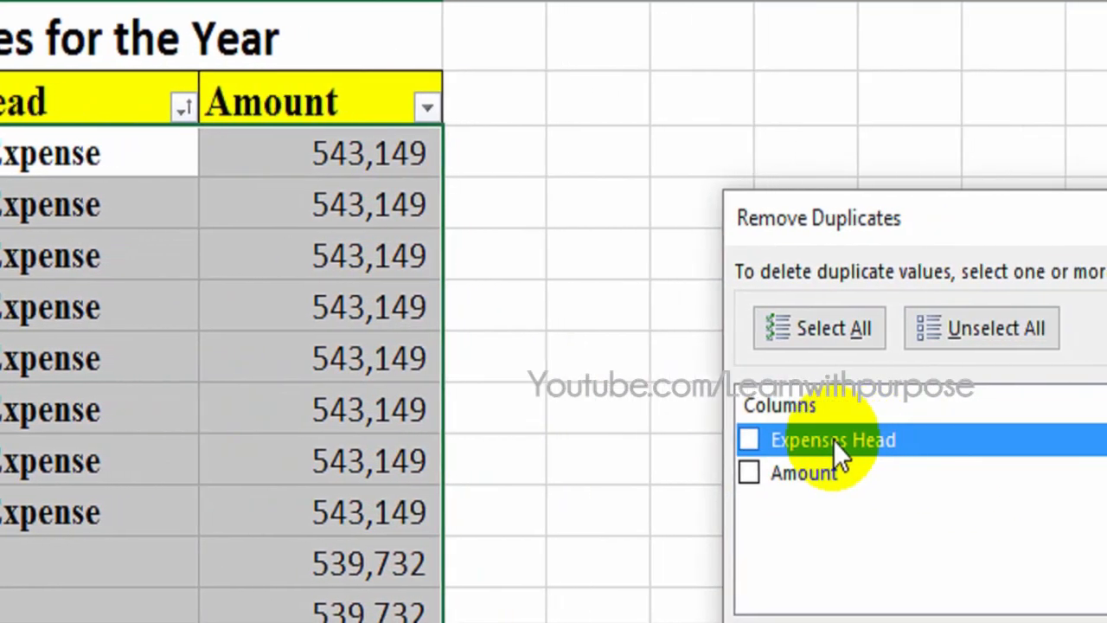
{"action": "left_click", "coordinate": [835, 439]}
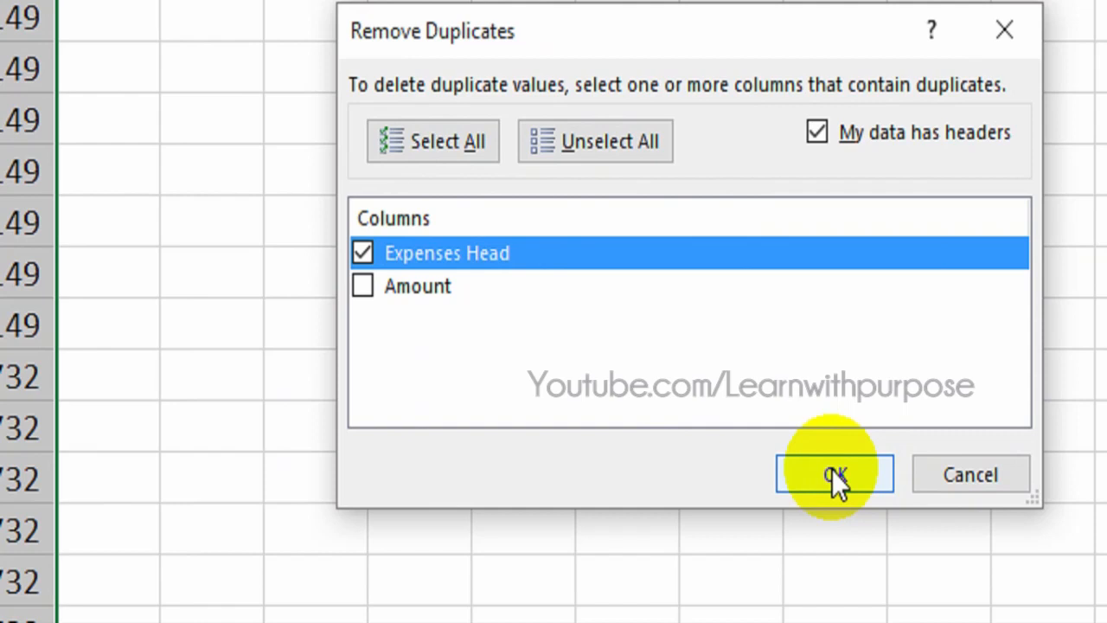
{"action": "left_click", "coordinate": [835, 476]}
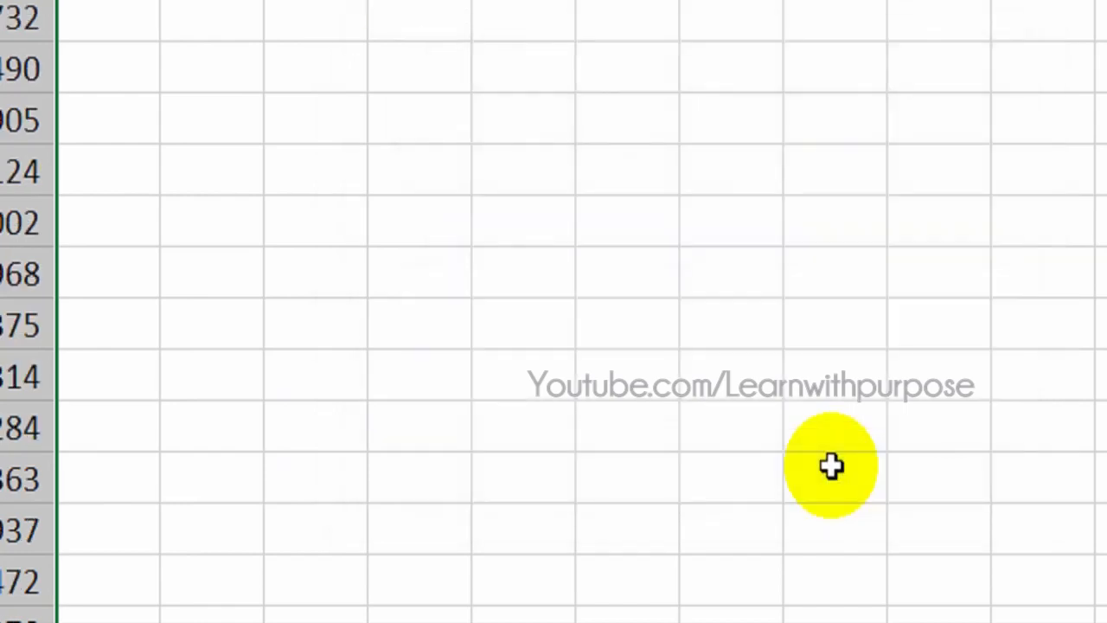
- Check the SUM formula in total cell C209 and delete the difference-check formula in the cell below it
{"action": "left_click", "coordinate": [9, 119]}
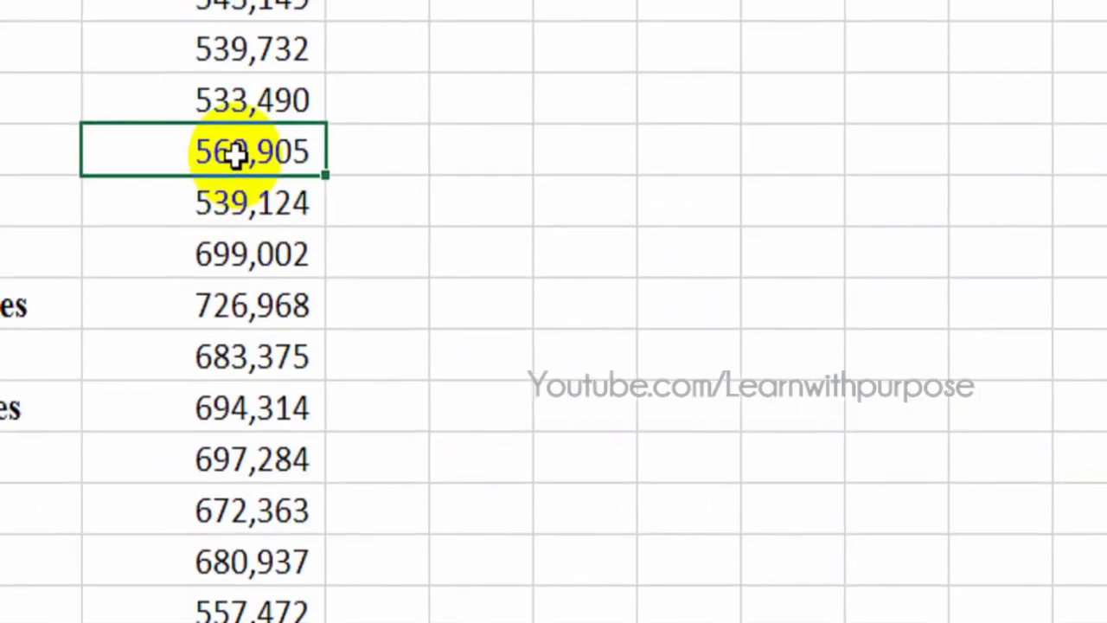
{"action": "key", "text": "ctrl+Down"}
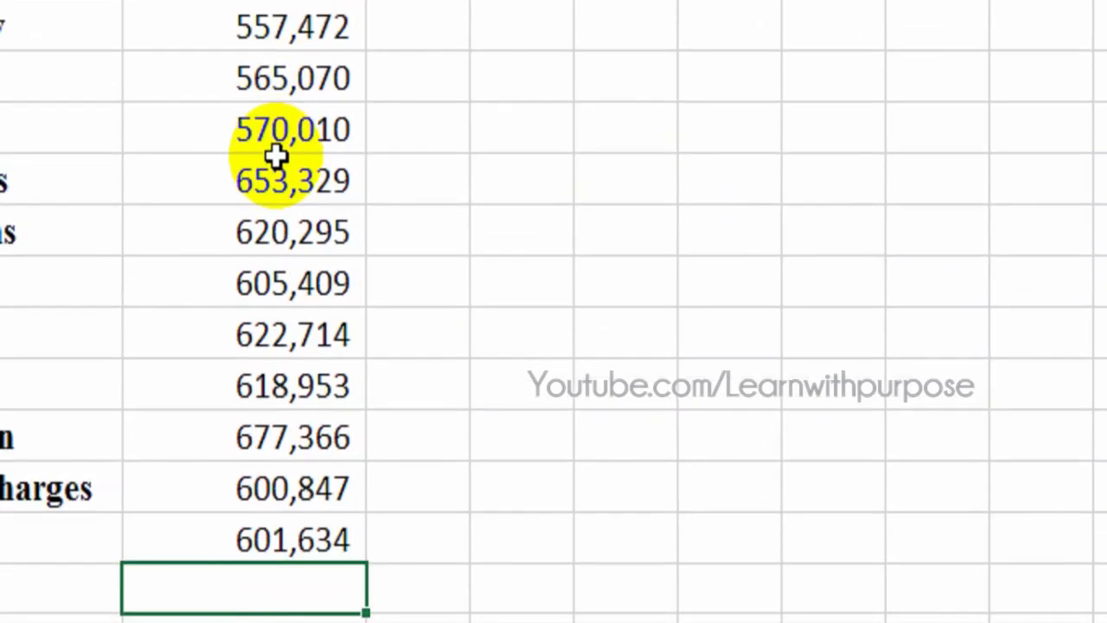
{"action": "key", "text": "ctrl+Down"}
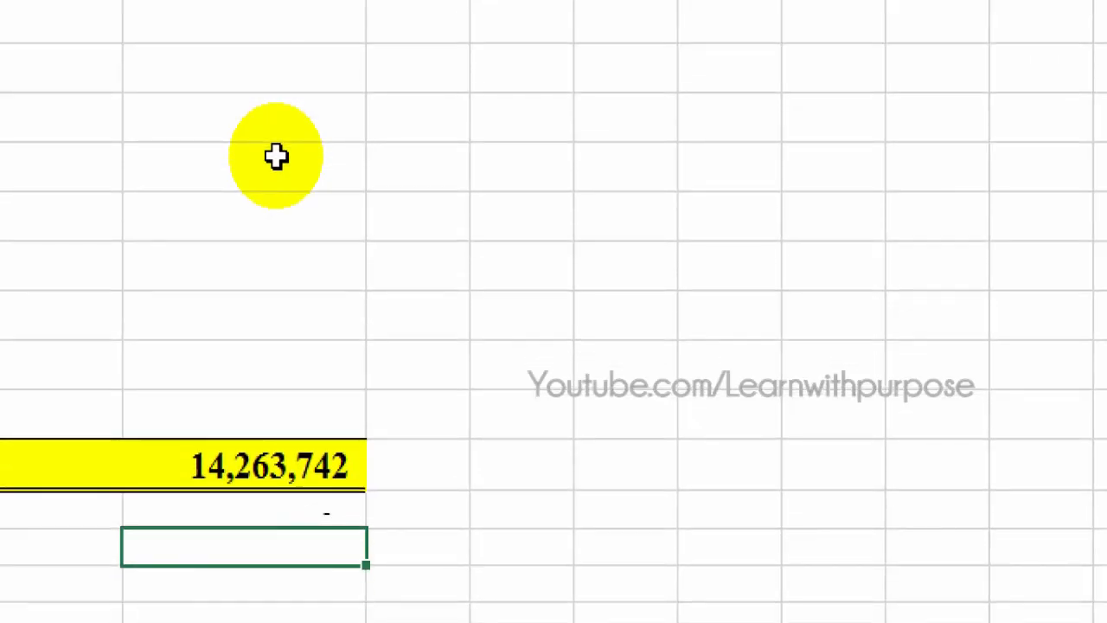
{"action": "left_click", "coordinate": [298, 467]}
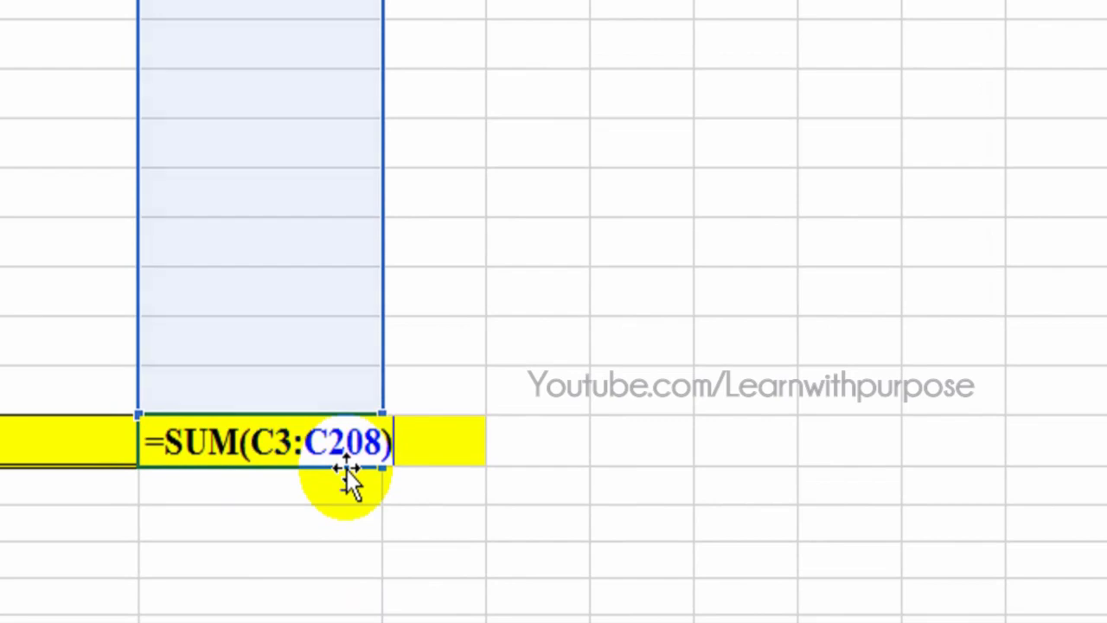
{"action": "key", "text": "Return"}
{"action": "key", "text": "F2"}
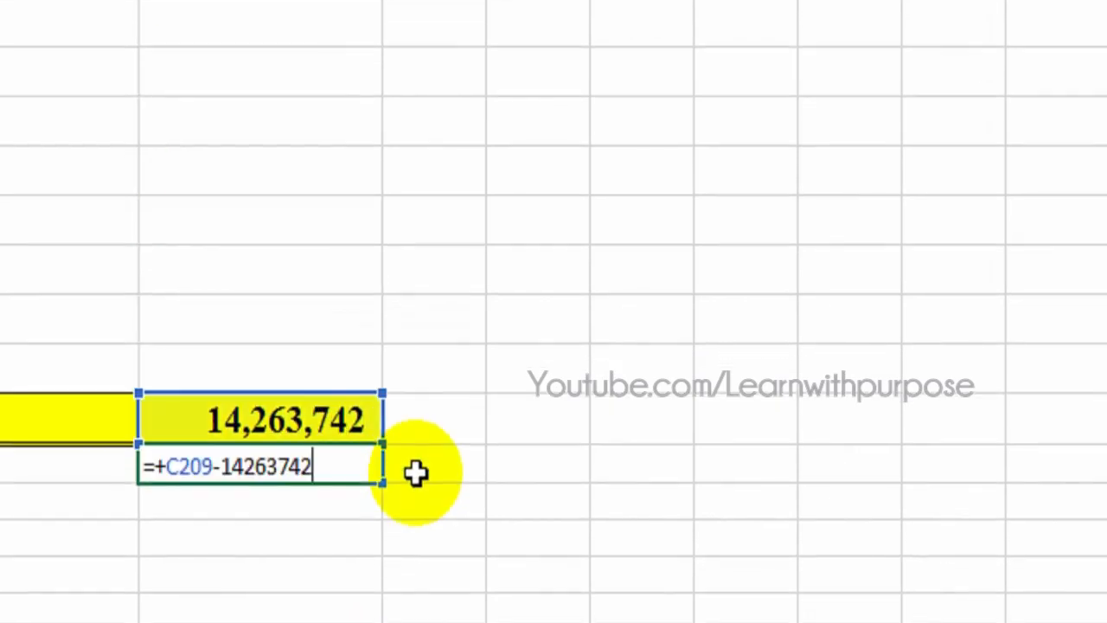
{"action": "key", "text": "Escape"}
{"action": "key", "text": "Up"}
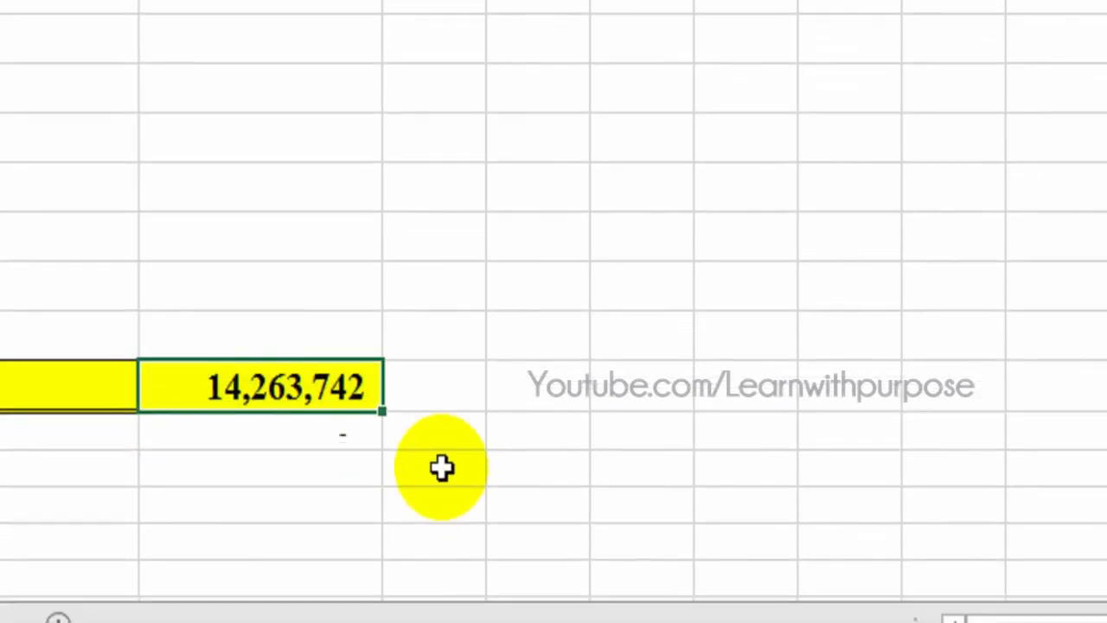
{"action": "key", "text": "Down"}
{"action": "key", "text": "Delete"}
- Delete the empty rows between the last expense head, Water Charges, and the total row
{"action": "key", "text": "Up"}
{"action": "key", "text": "Up"}
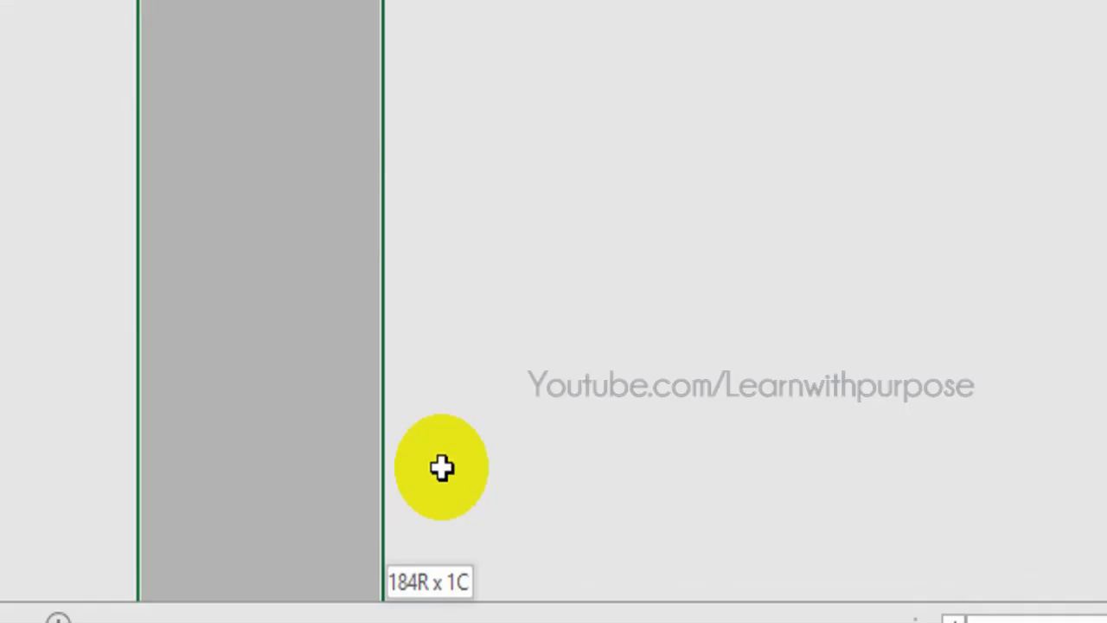
{"action": "left_click_drag", "start_coordinate": [441, 467], "coordinate": [442, 469]}
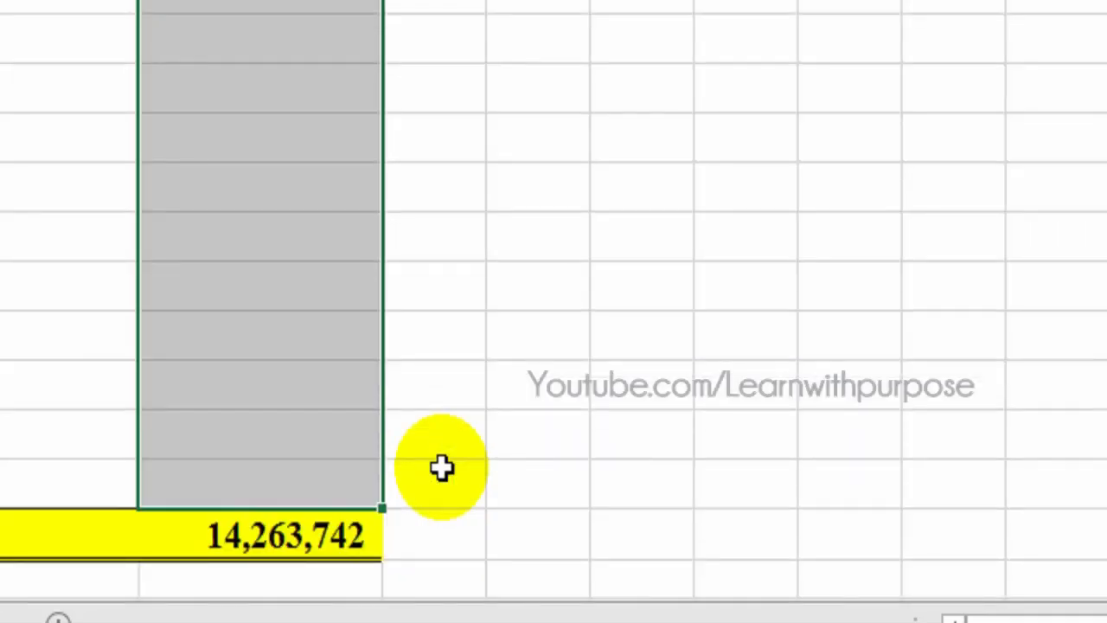
{"action": "key", "text": "ctrl+minus"}
{"action": "key", "text": "c"}
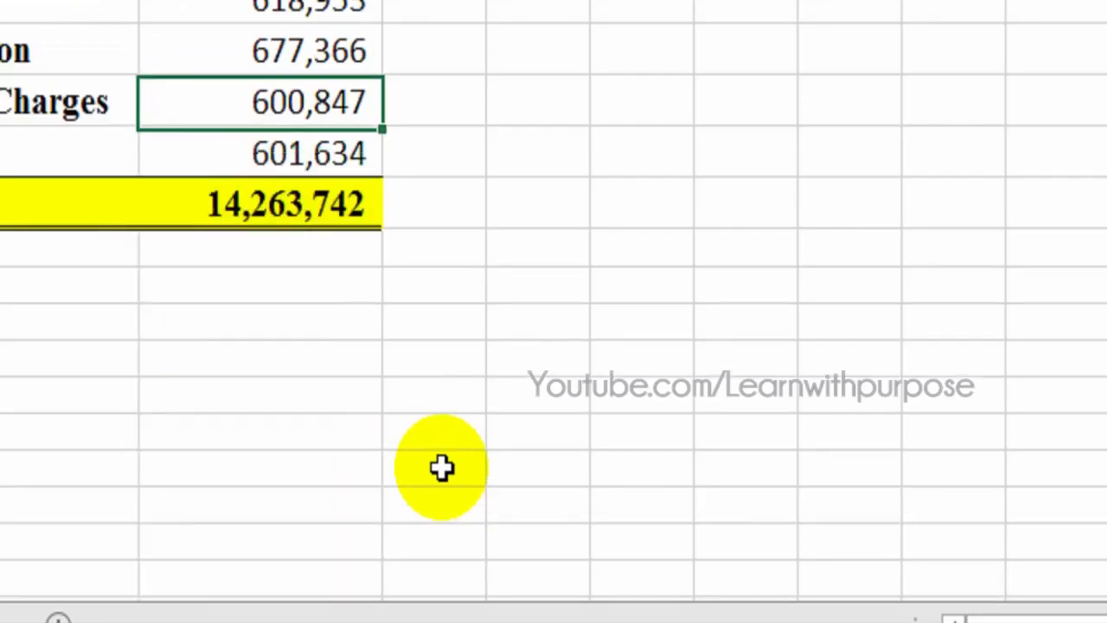
- Renumber the S# column by filling the series 1, 2 from A3:A4 down the whole consolidated list
{"action": "scroll", "coordinate": [441, 468], "scroll_direction": "up", "scroll_amount": 5}
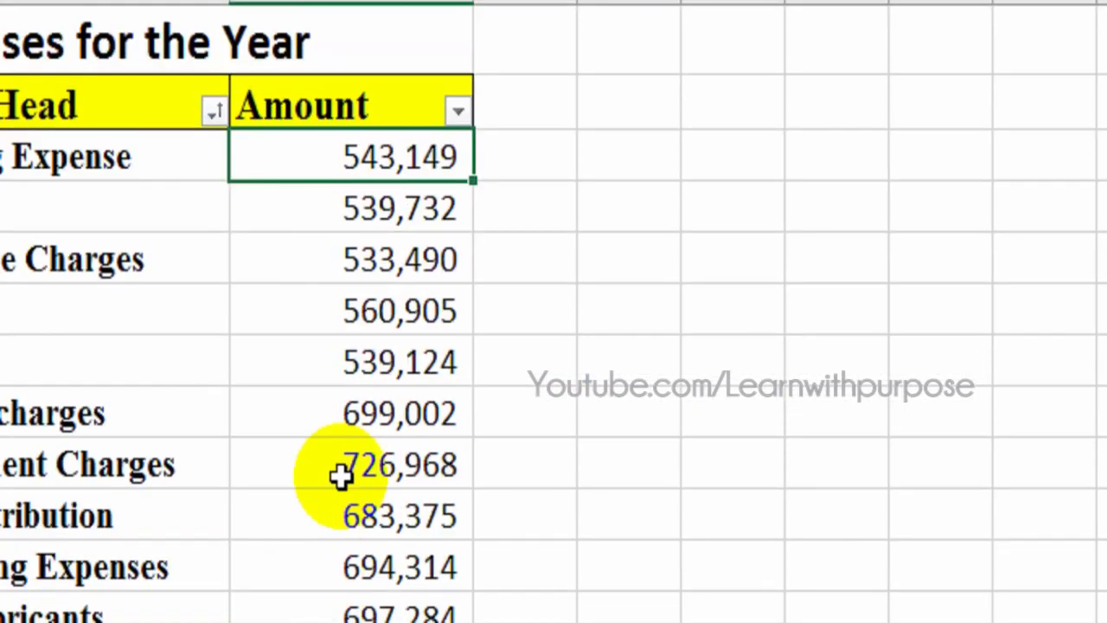
{"action": "scroll", "coordinate": [346, 464], "scroll_direction": "down", "scroll_amount": 4}
{"action": "scroll", "coordinate": [406, 500], "scroll_direction": "down", "scroll_amount": 2}
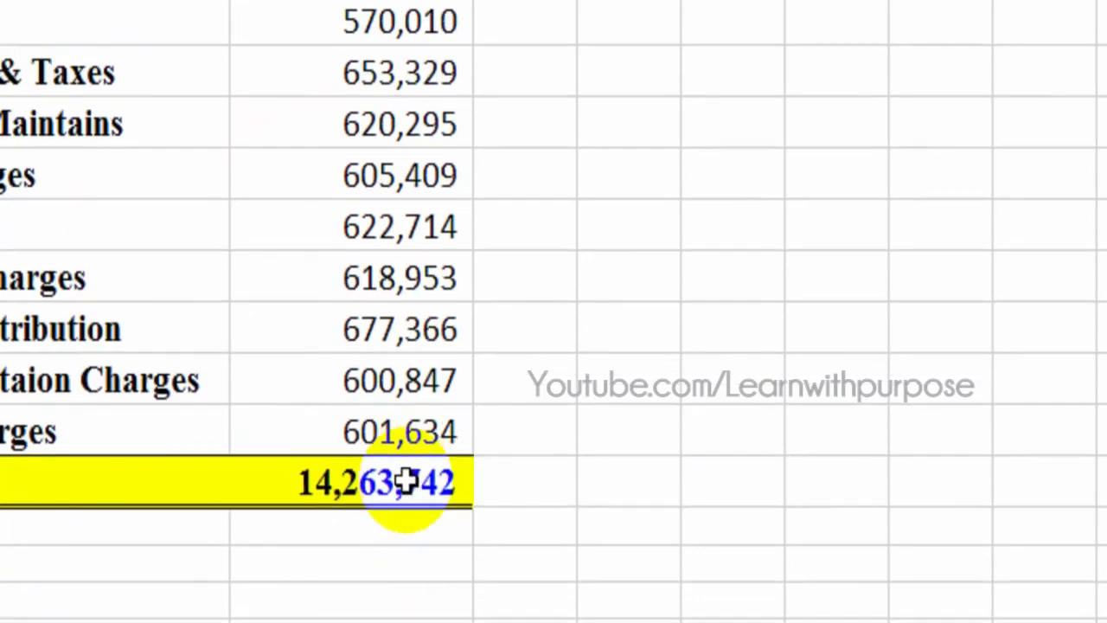
{"action": "left_click", "coordinate": [375, 467]}
{"action": "left_click", "coordinate": [445, 372]}
{"action": "scroll", "coordinate": [445, 373], "scroll_direction": "up", "scroll_amount": 6}
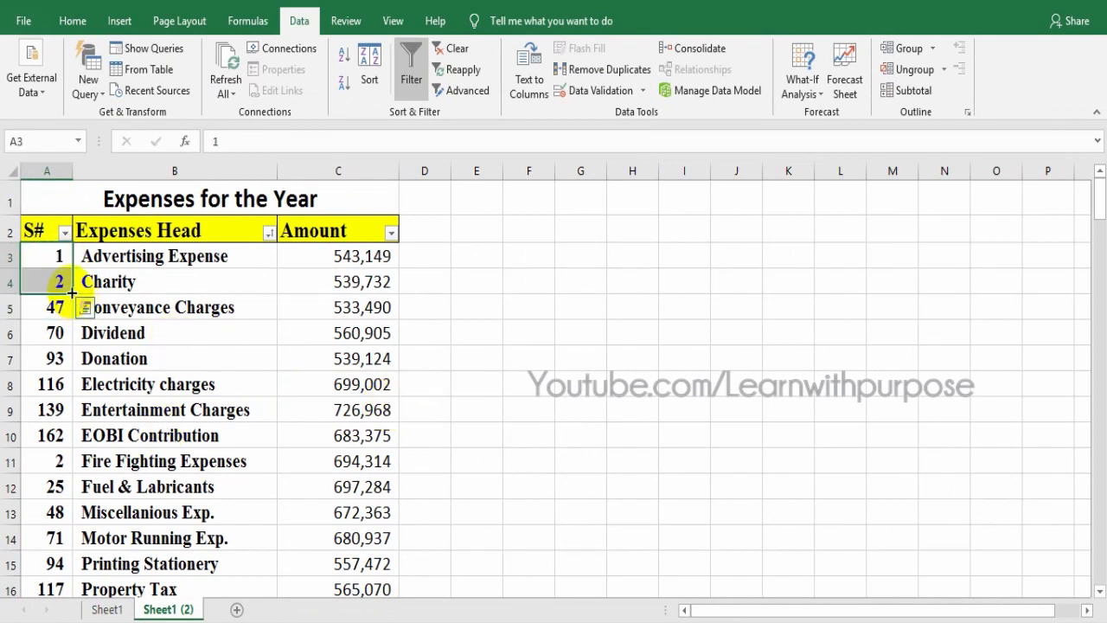
{"action": "double_click", "coordinate": [73, 294]}
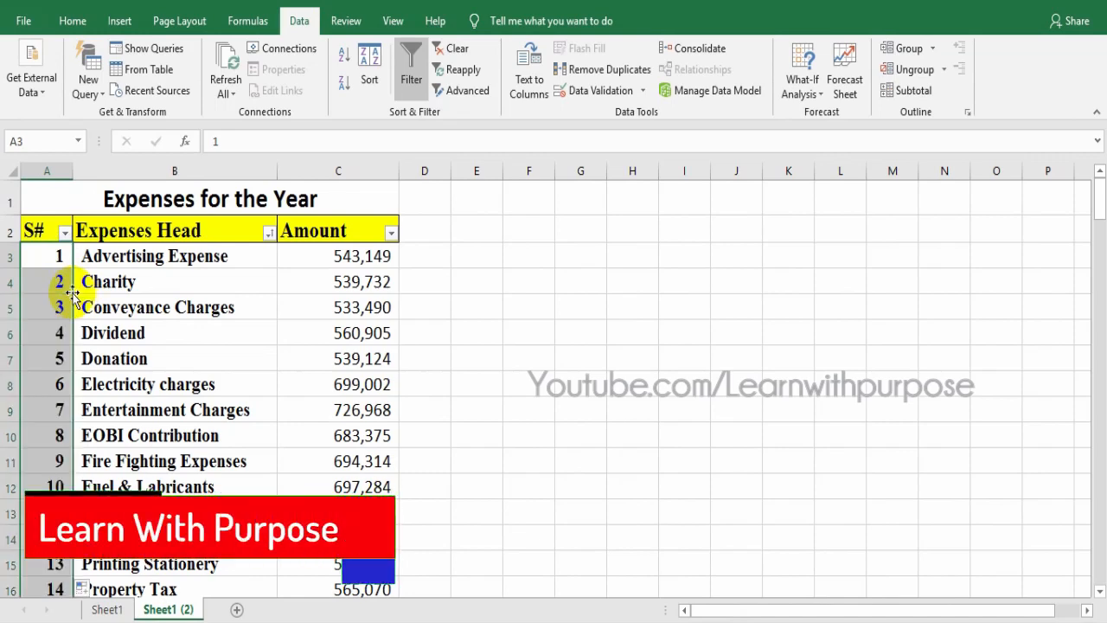
{"action": "scroll", "coordinate": [78, 389], "scroll_direction": "down", "scroll_amount": 6}
{"action": "left_click", "coordinate": [78, 372]}
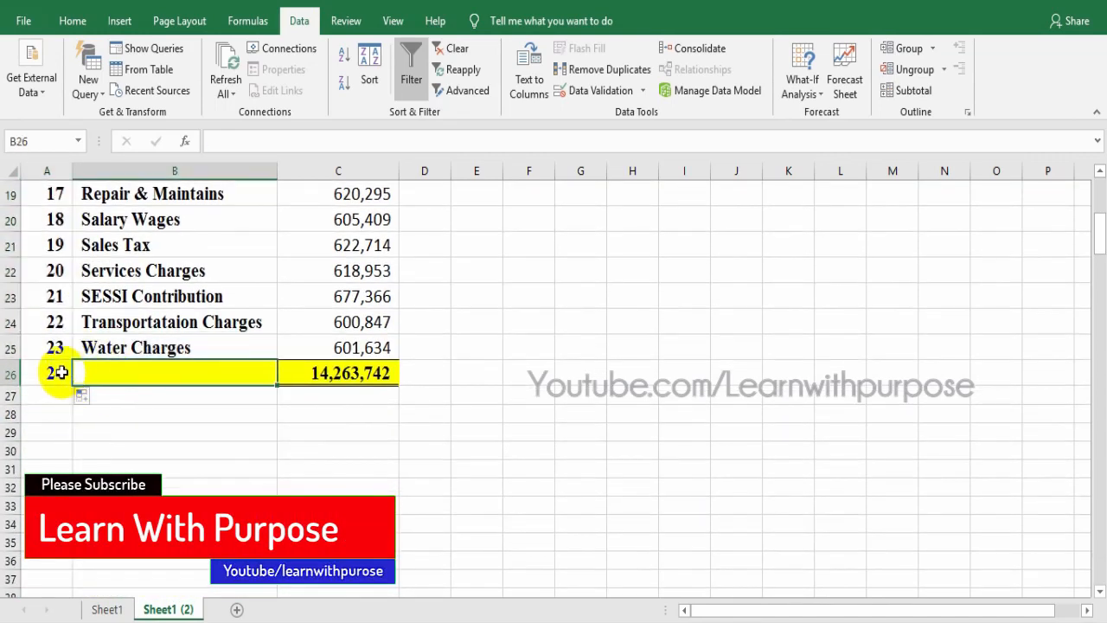
- Replace the serial number in A26 of the yellow total row with the label "Total :"
{"action": "left_click", "coordinate": [60, 373]}
{"action": "key", "text": "Right"}
{"action": "key", "text": "ctrl+c"}
{"action": "key", "text": "Left"}
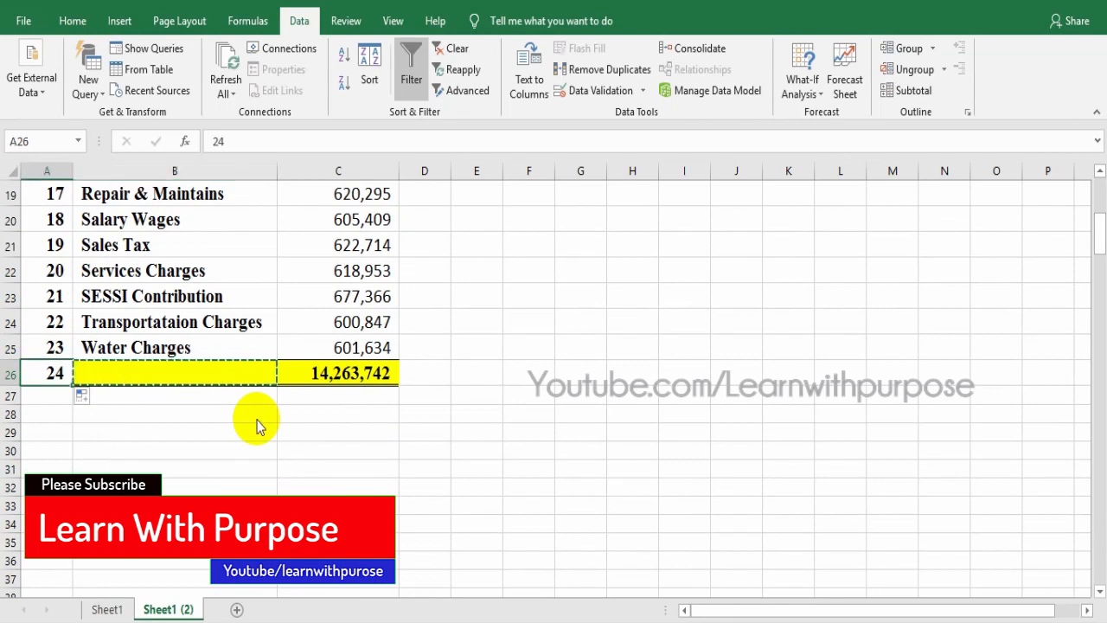
{"action": "type", "text": "Total :"}
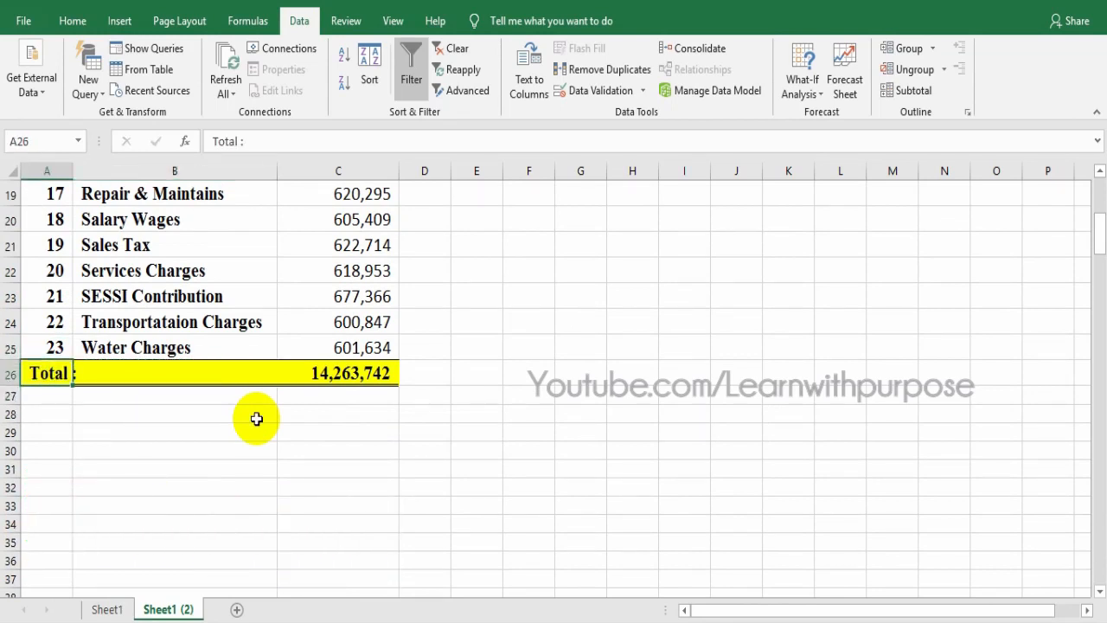
- Compare the original expense list in Sheet1, including its serial numbers, with the consolidated list in Sheet1 (2)
{"action": "key", "text": "ctrl+Page_Up"}
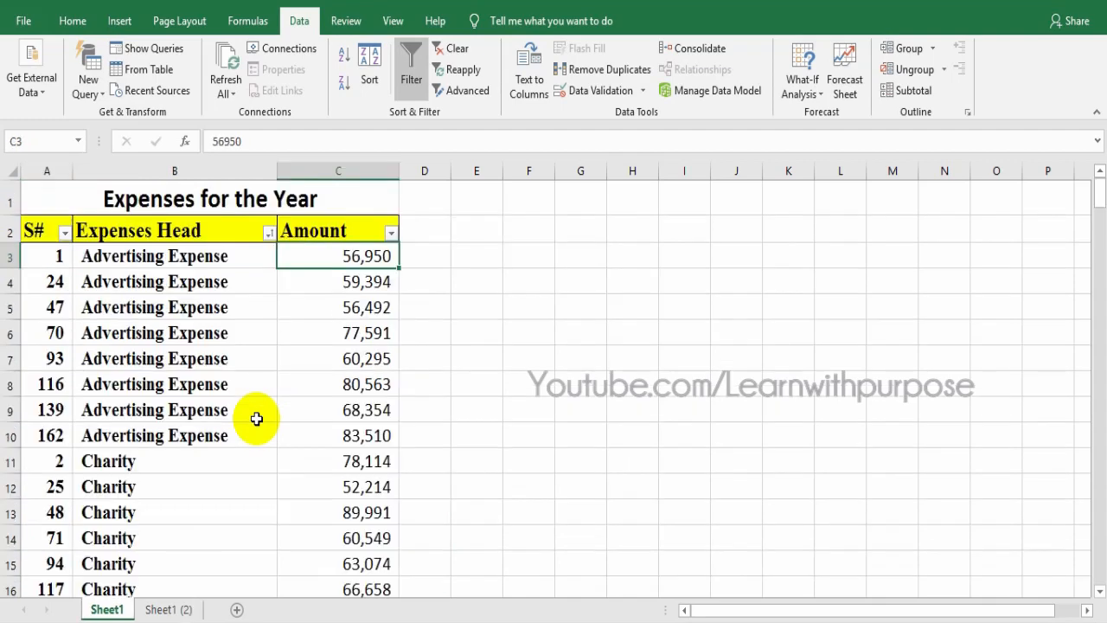
{"action": "left_click", "coordinate": [42, 323]}
{"action": "key", "text": "ctrl+Down"}
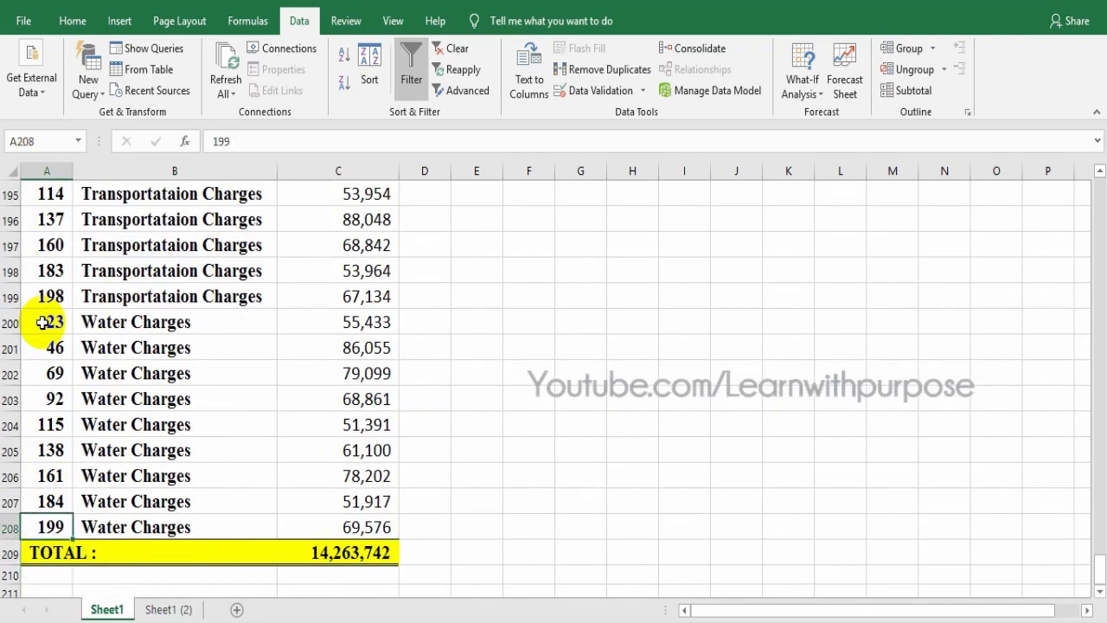
{"action": "key", "text": "ctrl+Home"}
{"action": "key", "text": "Down"}
{"action": "key", "text": "Down"}
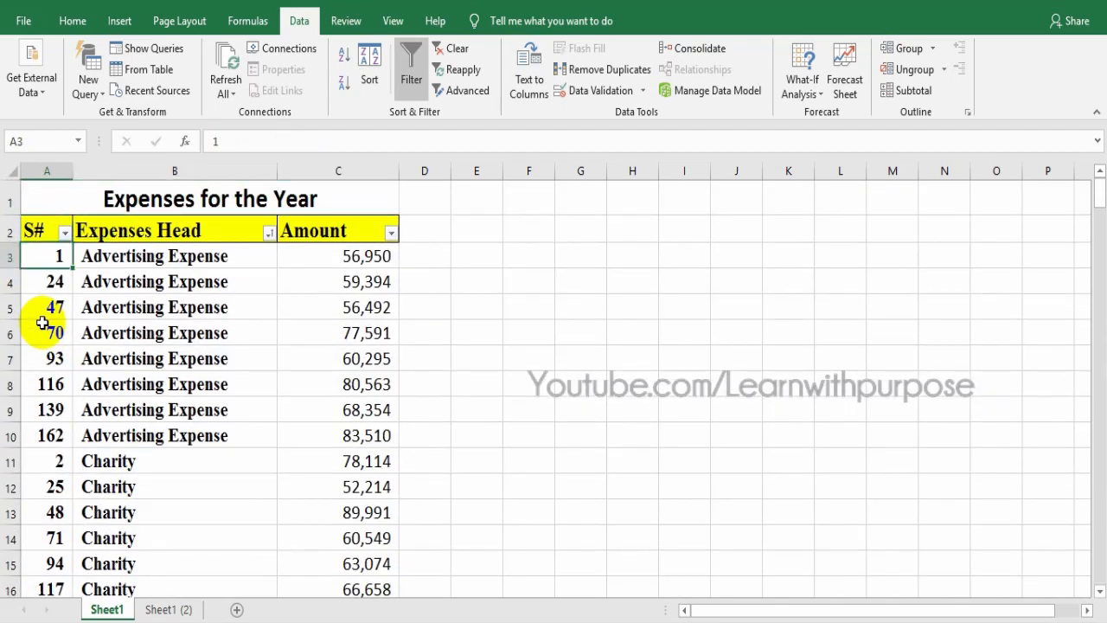
{"action": "key", "text": "ctrl+shift+Down"}
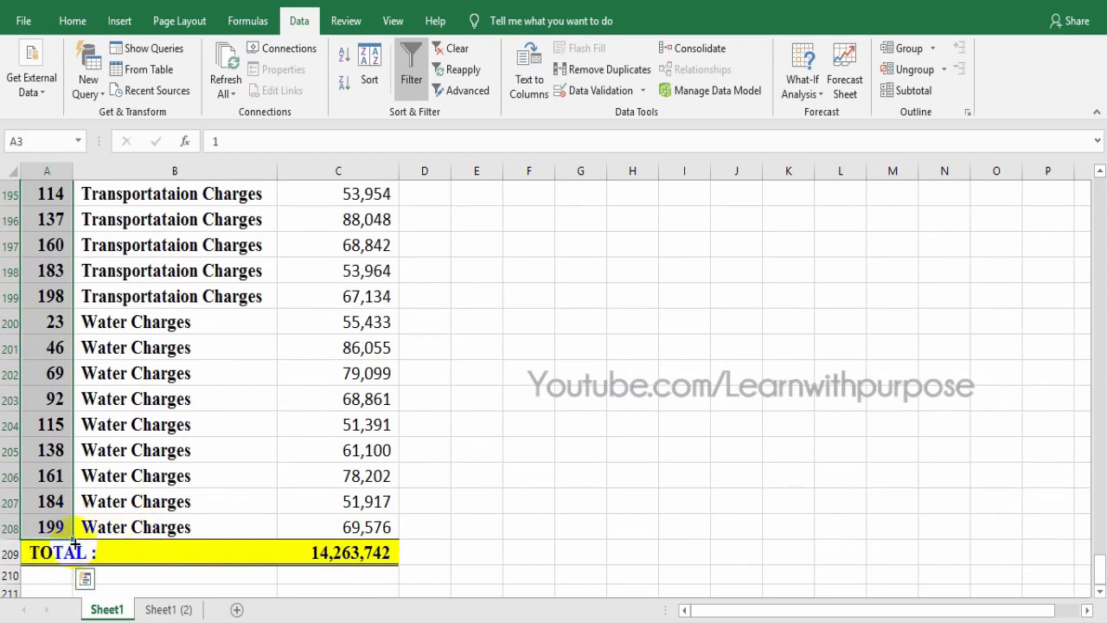
{"action": "key", "text": "ctrl+Page_Down"}
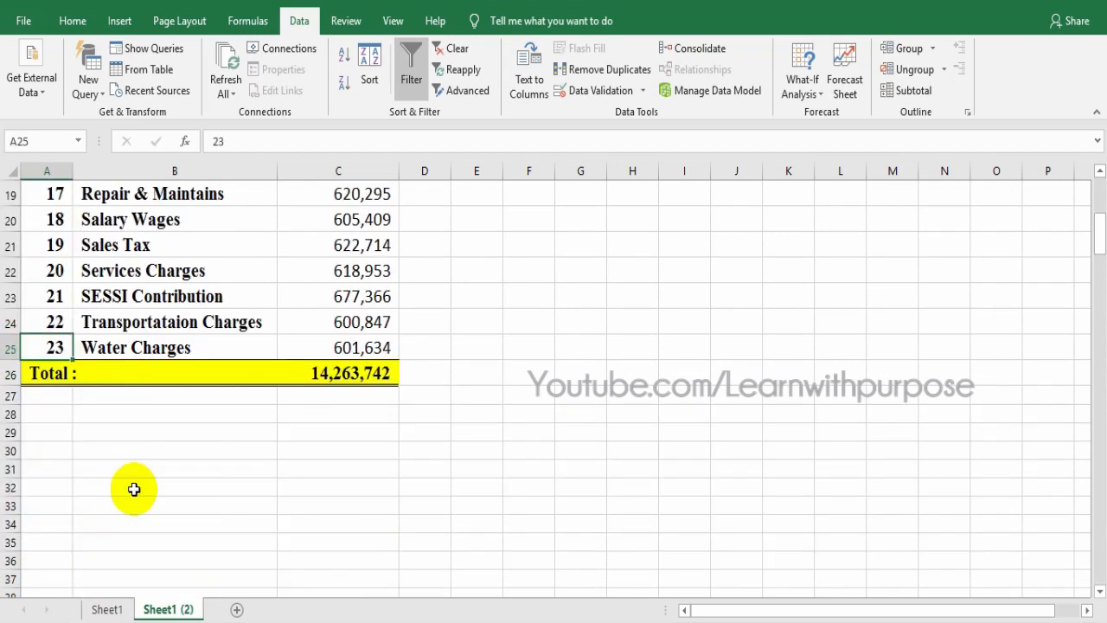
{"action": "key", "text": "Right"}
{"action": "key", "text": "Right"}
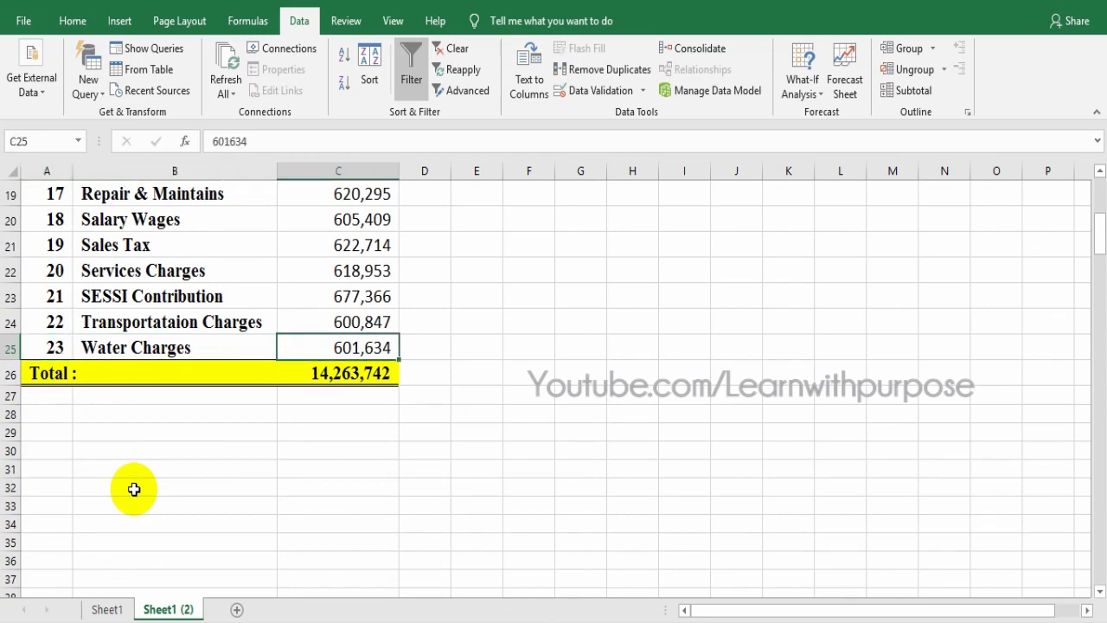
{"action": "key", "text": "ctrl+Up"}
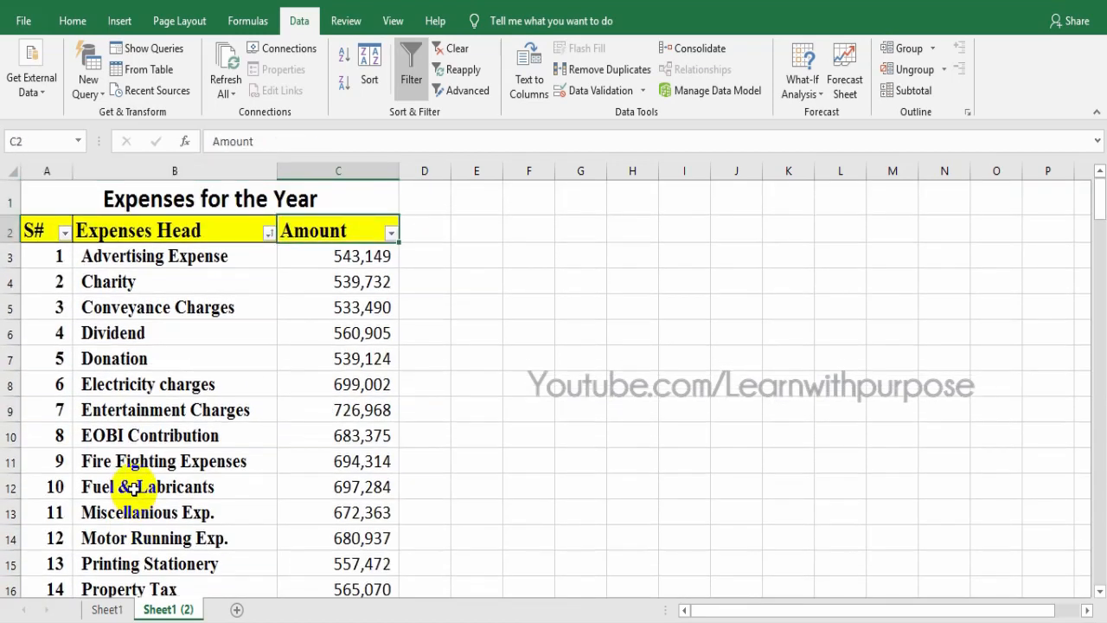
{"action": "left_click", "coordinate": [352, 337]}
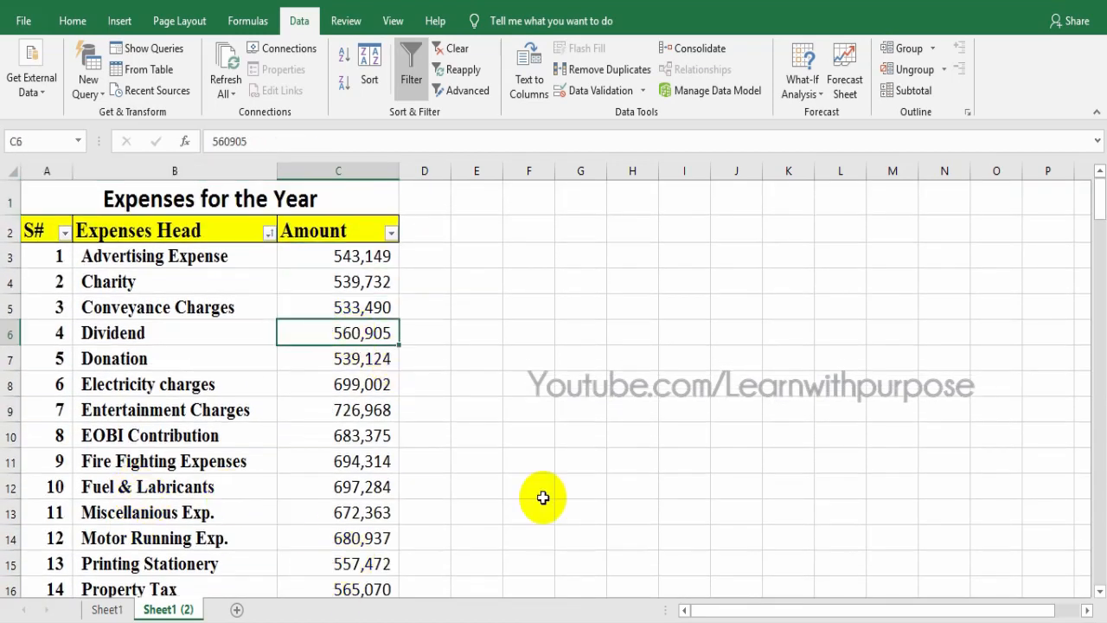
{"action": "key", "text": "Up"}
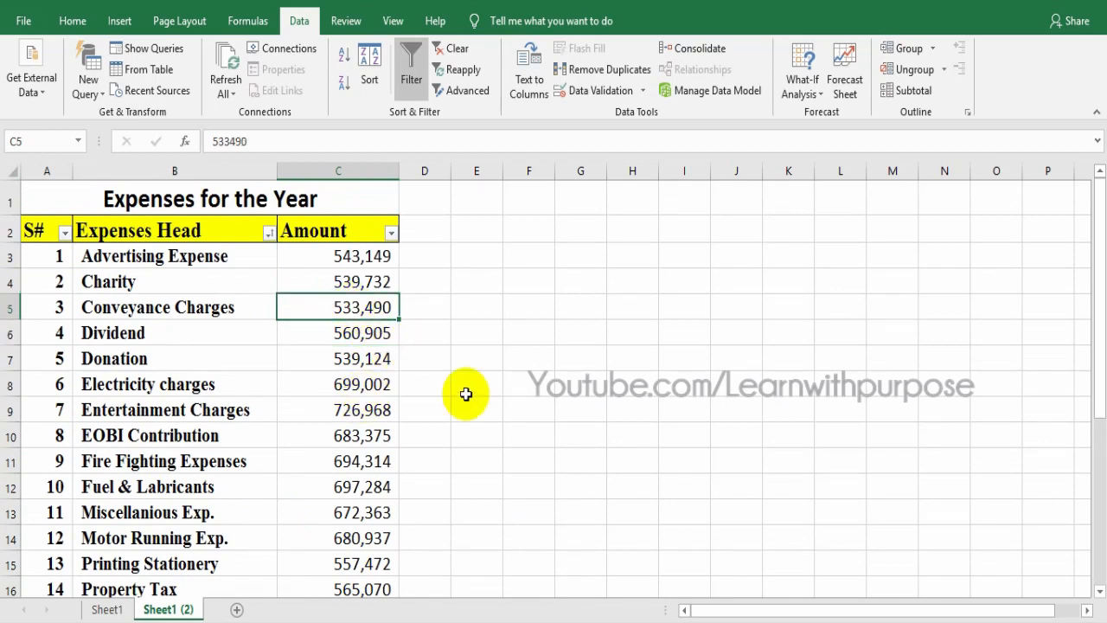
- Apply orange solid-fill data bars as conditional formatting to the amounts in C3:C25, leaving out the total
{"action": "key", "text": "ctrl+Up"}
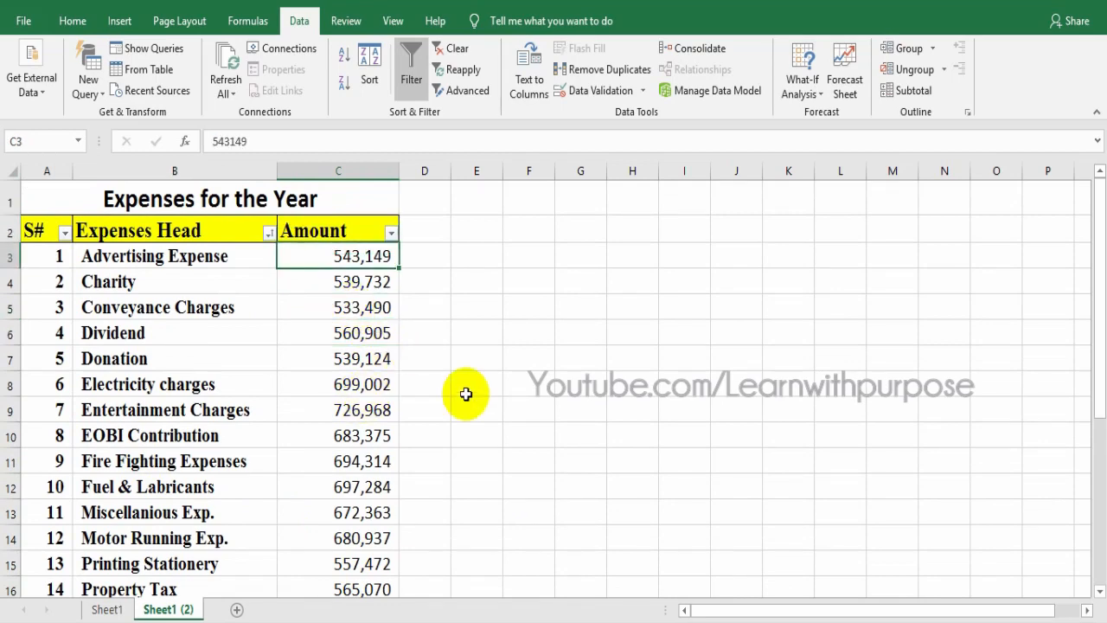
{"action": "key", "text": "ctrl+shift+Down"}
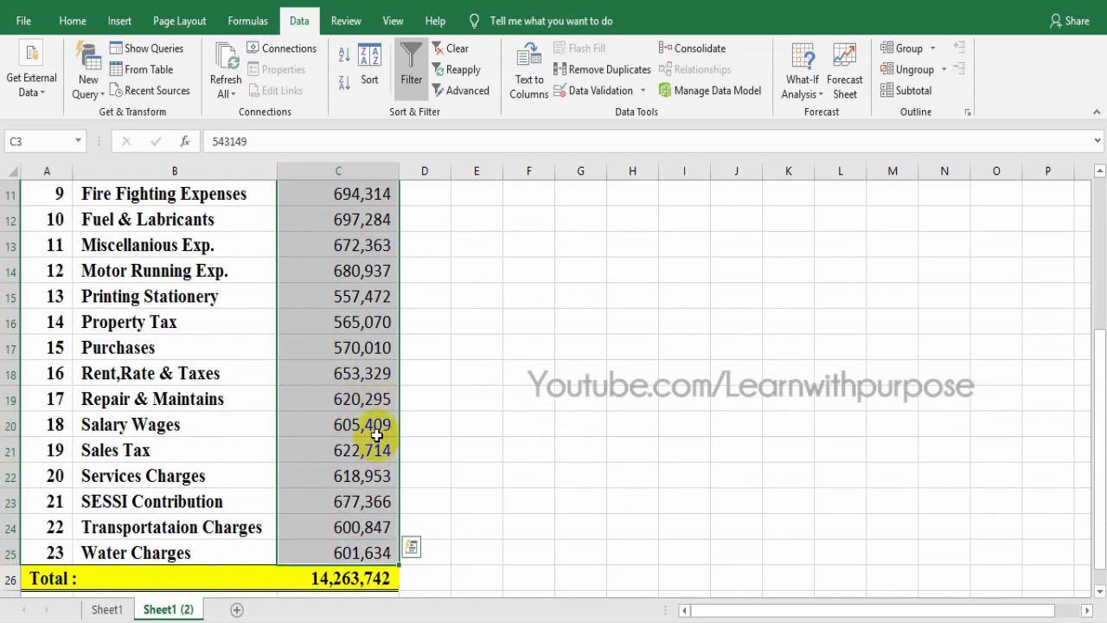
{"action": "scroll", "coordinate": [376, 435], "scroll_direction": "up", "scroll_amount": 4}
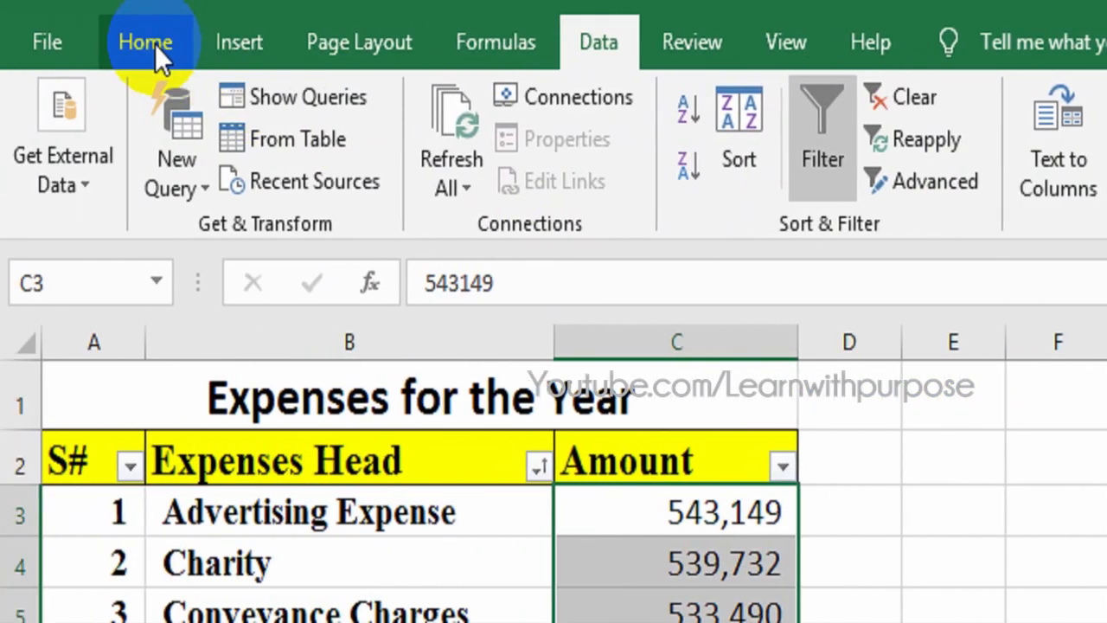
{"action": "left_click", "coordinate": [155, 42]}
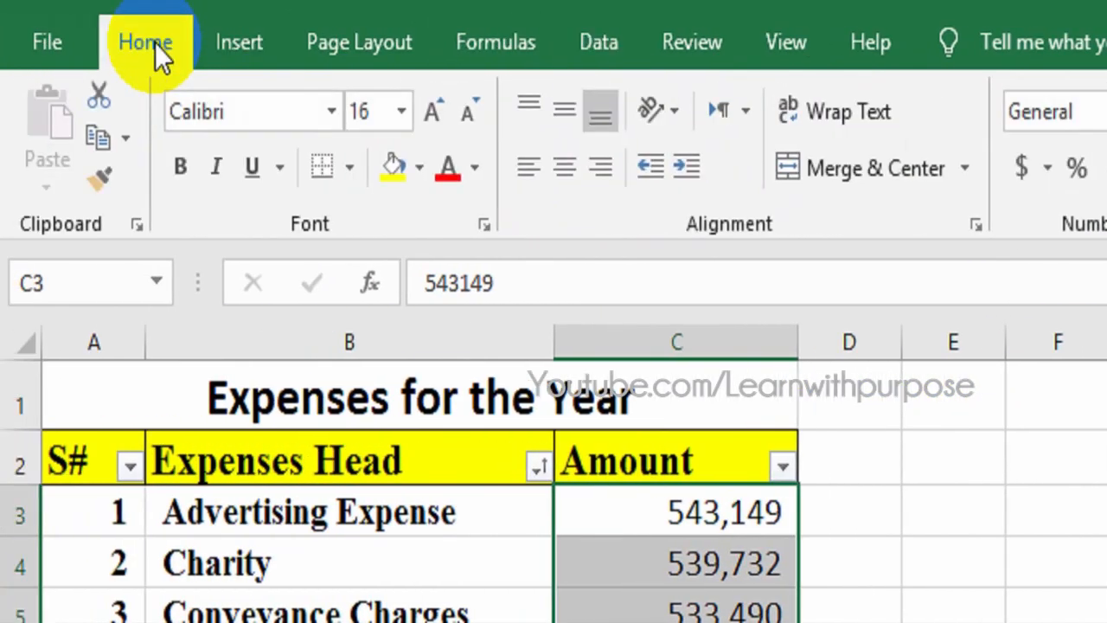
{"action": "left_click", "coordinate": [814, 187]}
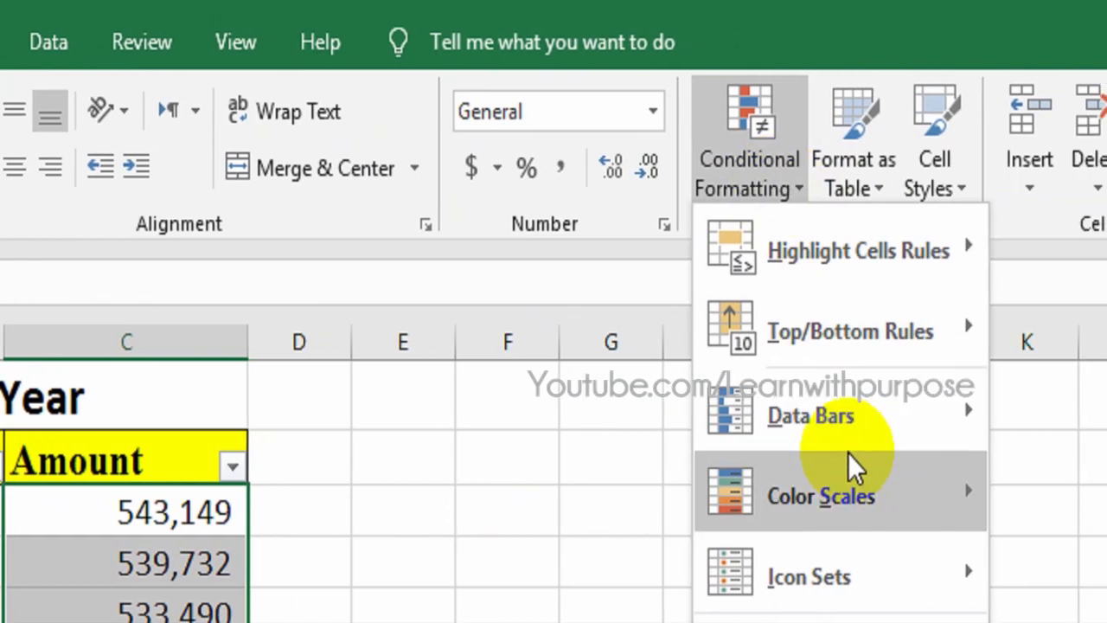
{"action": "mouse_move", "coordinate": [851, 432]}
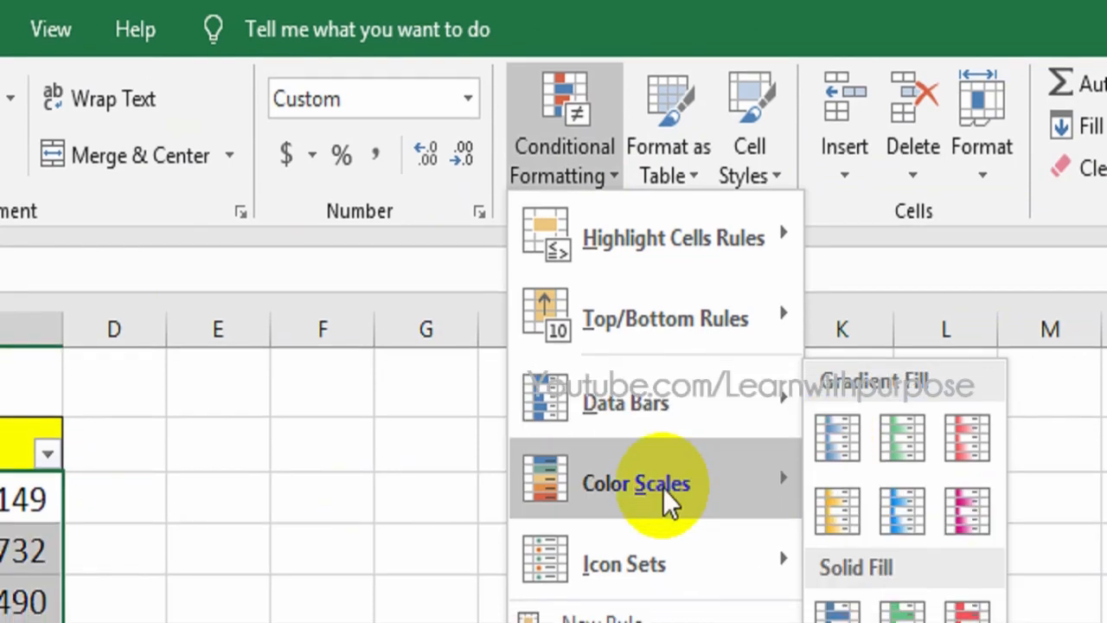
{"action": "mouse_move", "coordinate": [734, 495]}
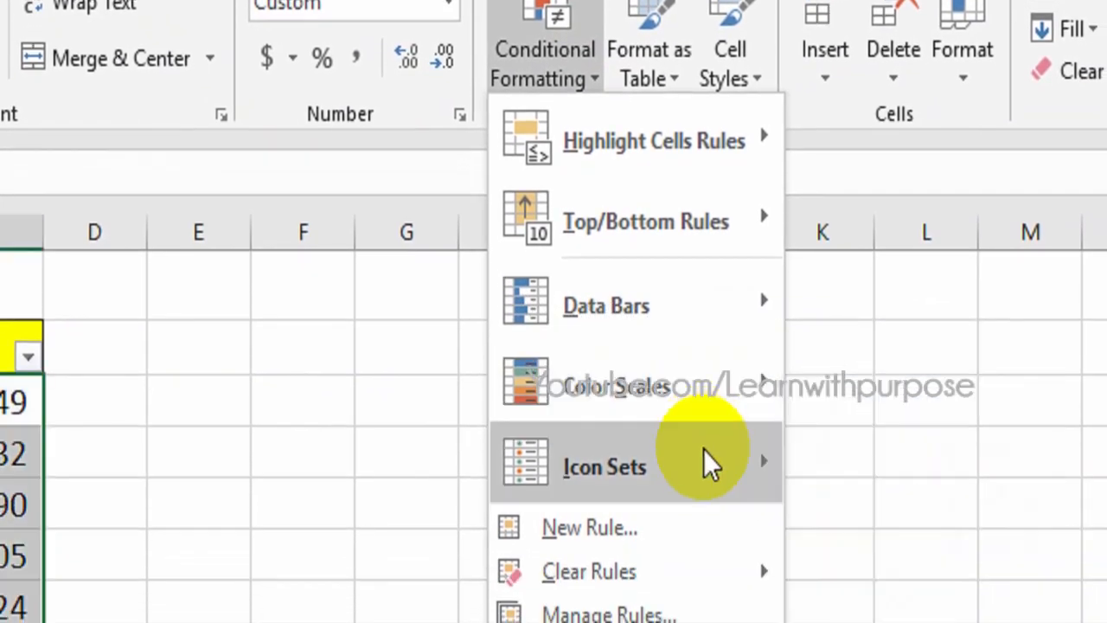
{"action": "mouse_move", "coordinate": [711, 528]}
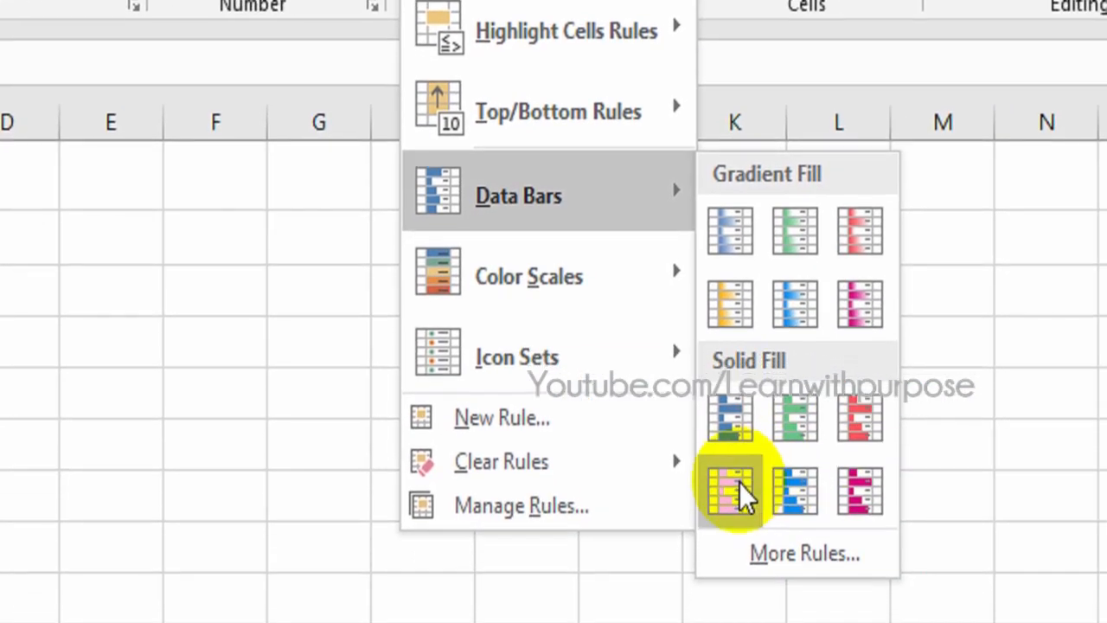
{"action": "left_click", "coordinate": [780, 531]}
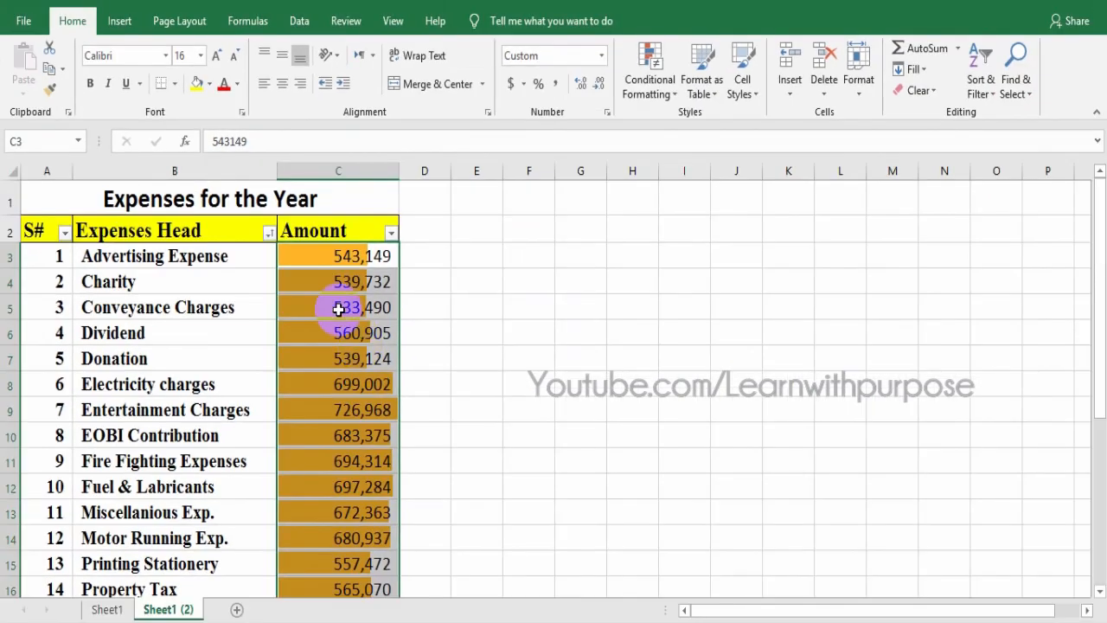
{"action": "left_click", "coordinate": [288, 363]}
{"action": "scroll", "coordinate": [334, 353], "scroll_direction": "down", "scroll_amount": 1}
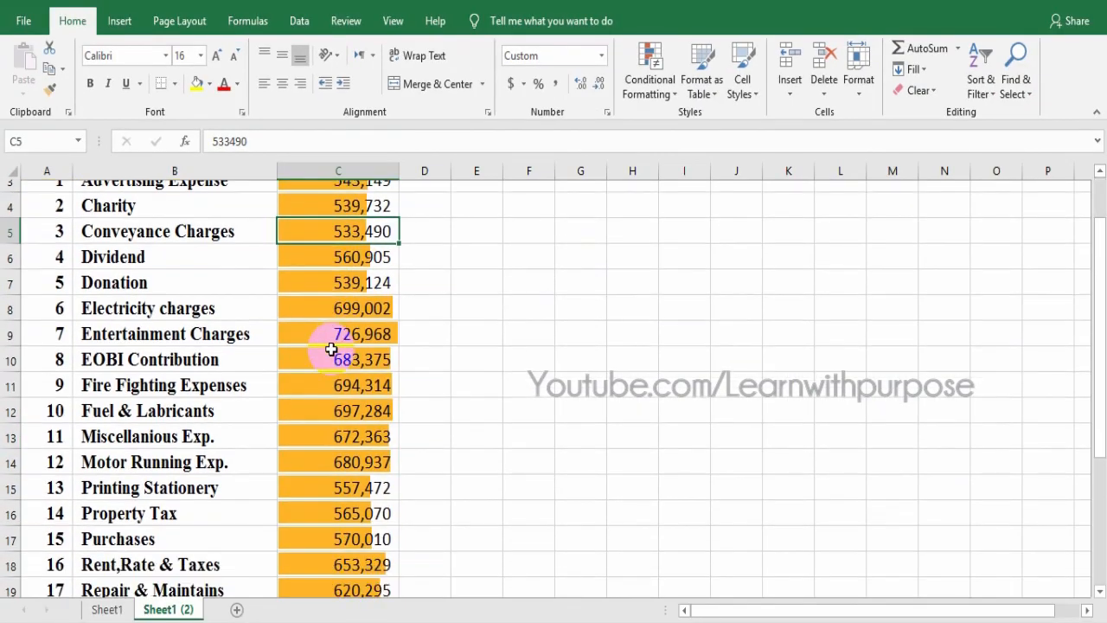
- Examine the data bars down the amount list, comparing Electricity charges with Entertainment Charges
{"action": "scroll", "coordinate": [359, 368], "scroll_direction": "up", "scroll_amount": 1}
{"action": "scroll", "coordinate": [360, 369], "scroll_direction": "down", "scroll_amount": 1}
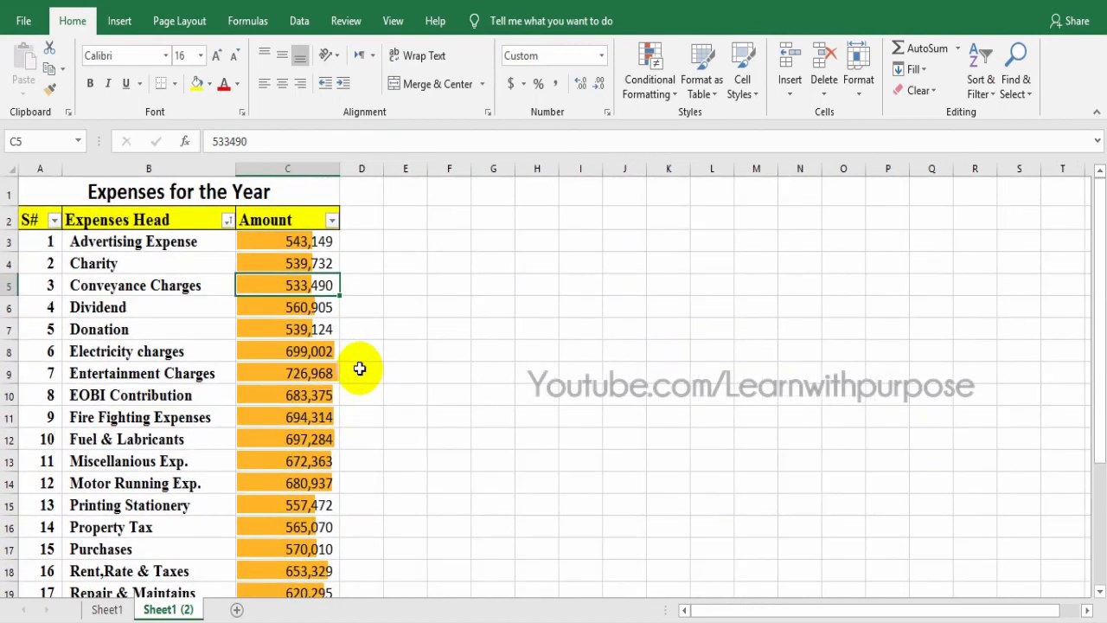
{"action": "scroll", "coordinate": [318, 370], "scroll_direction": "down", "scroll_amount": 2}
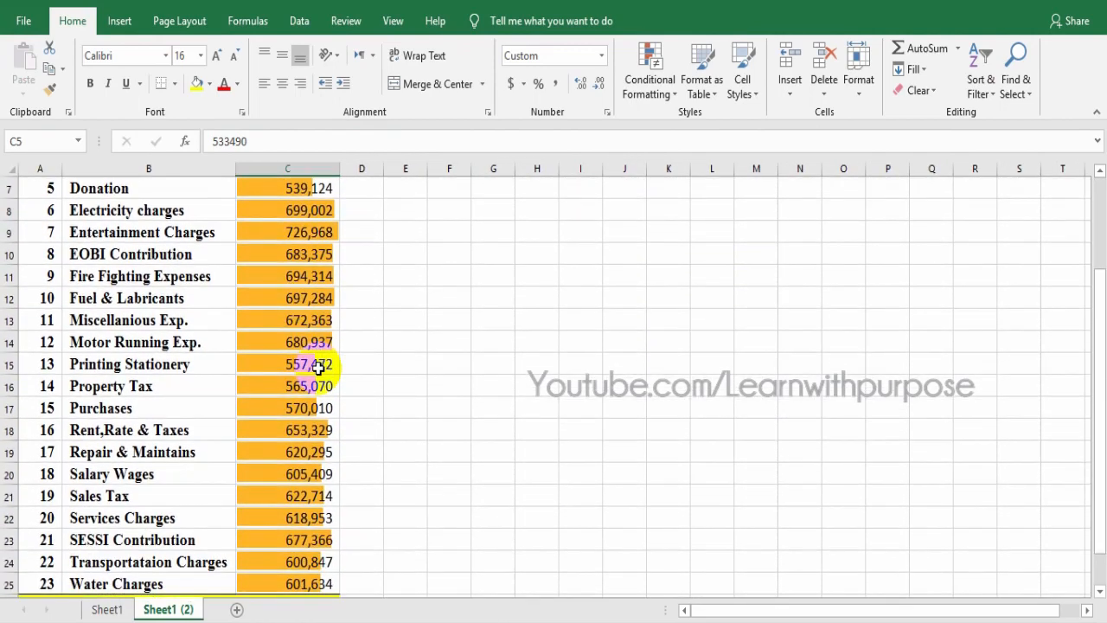
{"action": "scroll", "coordinate": [319, 369], "scroll_direction": "up", "scroll_amount": 2}
{"action": "scroll", "coordinate": [318, 369], "scroll_direction": "down", "scroll_amount": 1}
{"action": "left_click", "coordinate": [289, 275]}
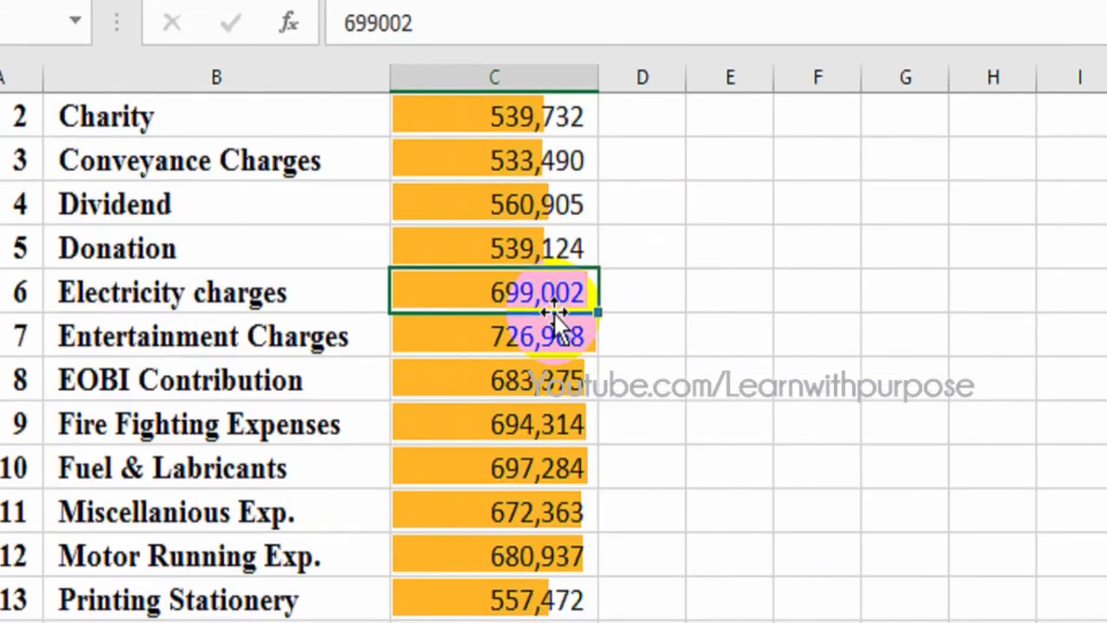
{"action": "left_click", "coordinate": [319, 302]}
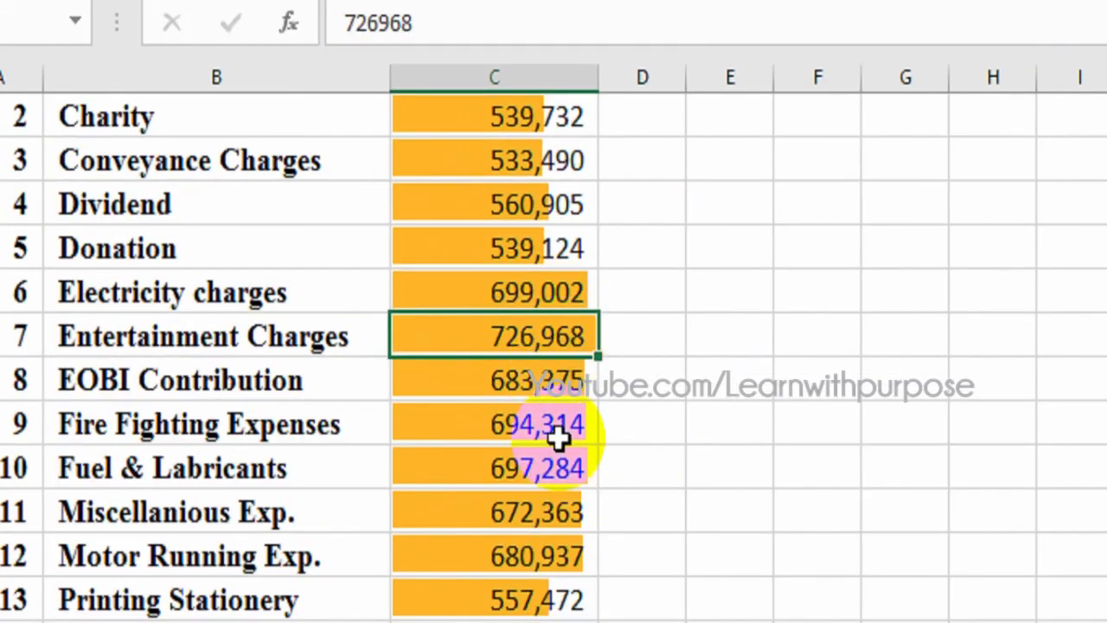
{"action": "scroll", "coordinate": [555, 440], "scroll_direction": "down", "scroll_amount": 3}
{"action": "scroll", "coordinate": [556, 440], "scroll_direction": "up", "scroll_amount": 2}
{"action": "scroll", "coordinate": [556, 440], "scroll_direction": "up", "scroll_amount": 2}
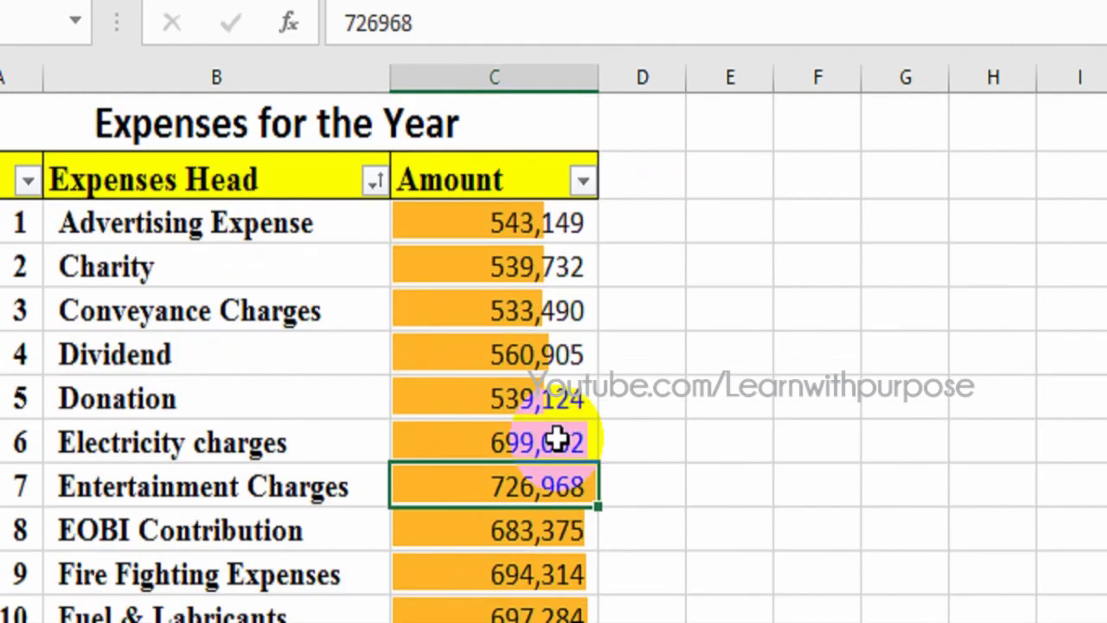
- Try the amounts 1 and 12222 for Advertising Expense in C3 to test its data bar, and undo the changes
{"action": "left_click", "coordinate": [507, 222]}
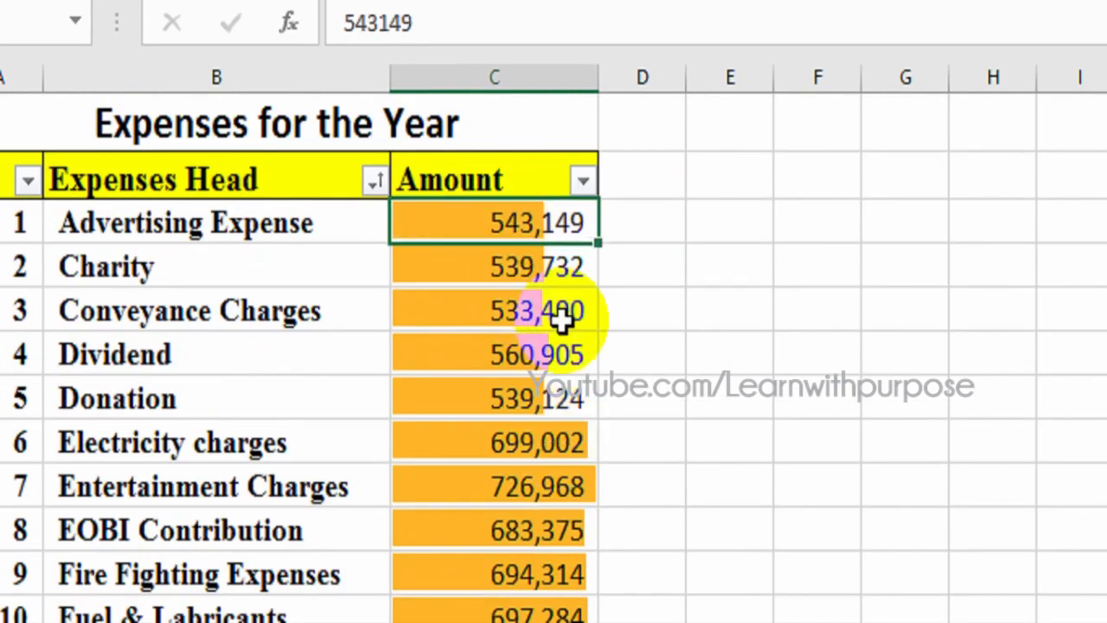
{"action": "key", "text": "Down"}
{"action": "key", "text": "Up"}
{"action": "type", "text": "1"}
{"action": "key", "text": "Return"}
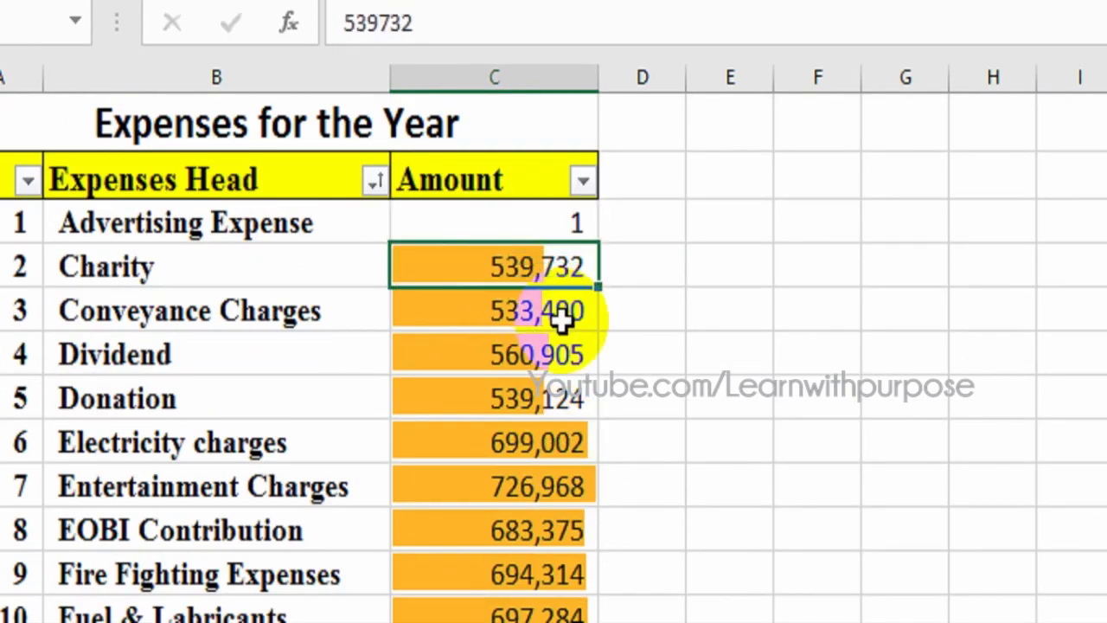
{"action": "key", "text": "Up"}
{"action": "key", "text": "Return"}
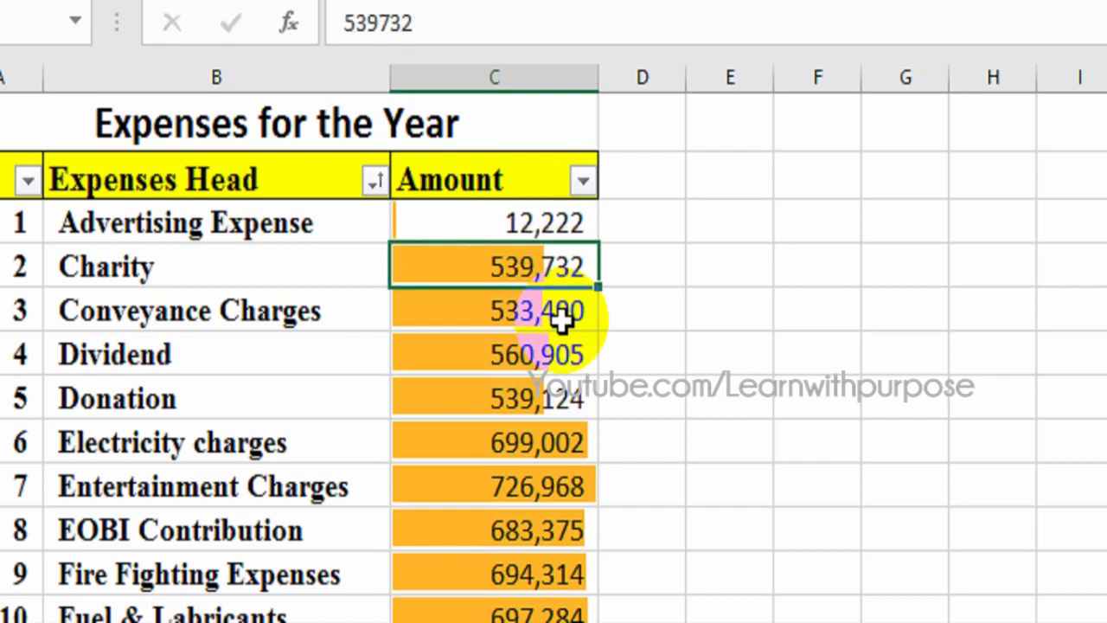
{"action": "key", "text": "Up"}
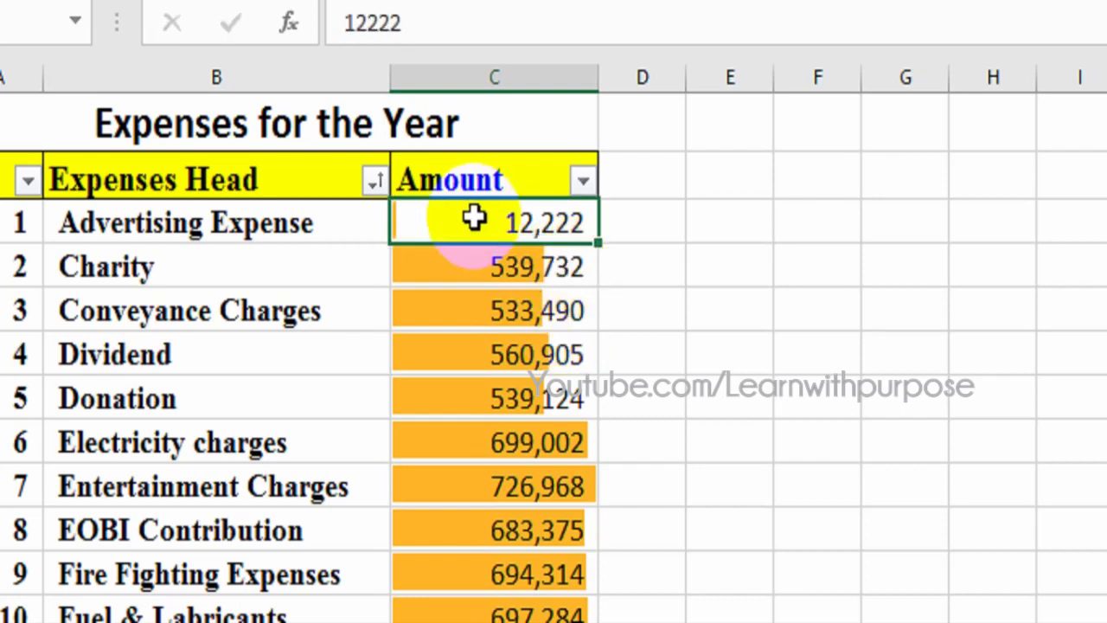
{"action": "key", "text": "Escape"}
{"action": "key", "text": "ctrl+z"}
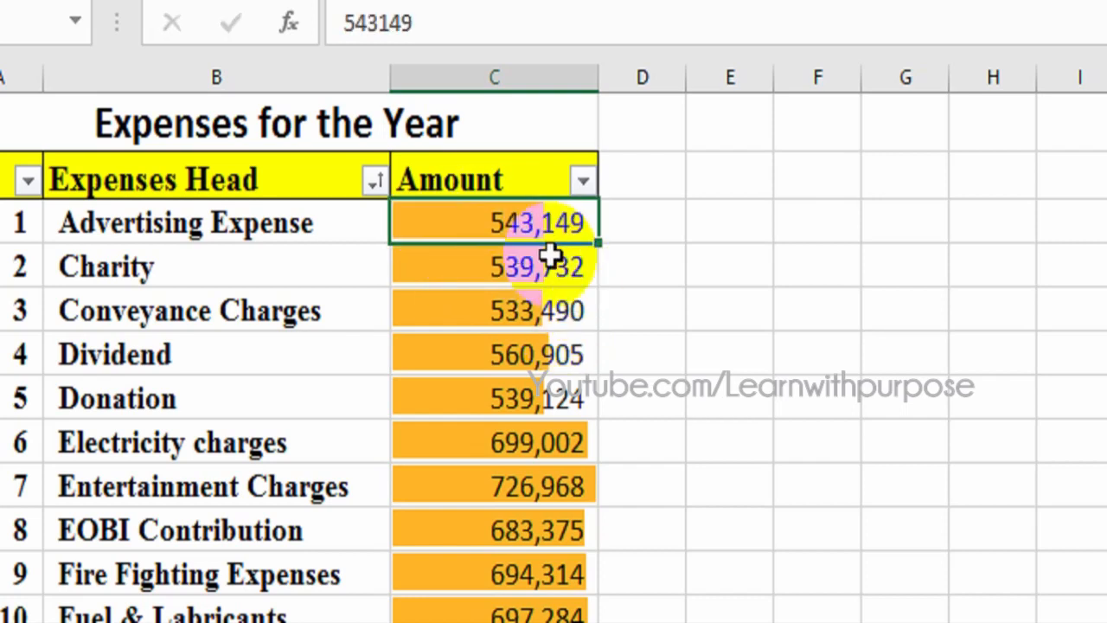
{"action": "left_click", "coordinate": [550, 259]}
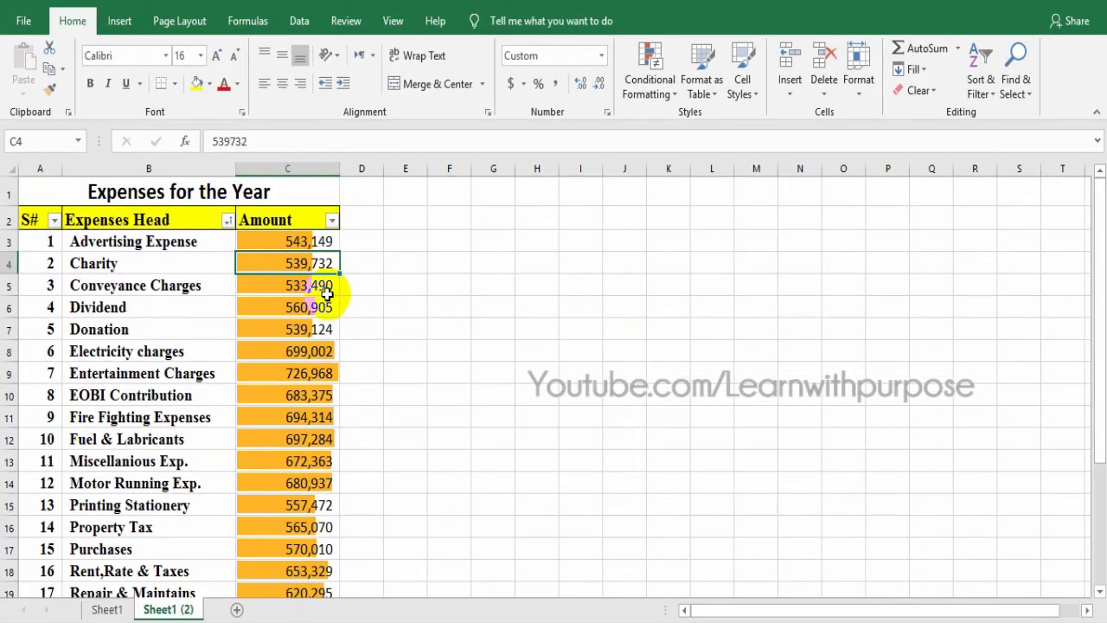
{"action": "left_click", "coordinate": [503, 315]}
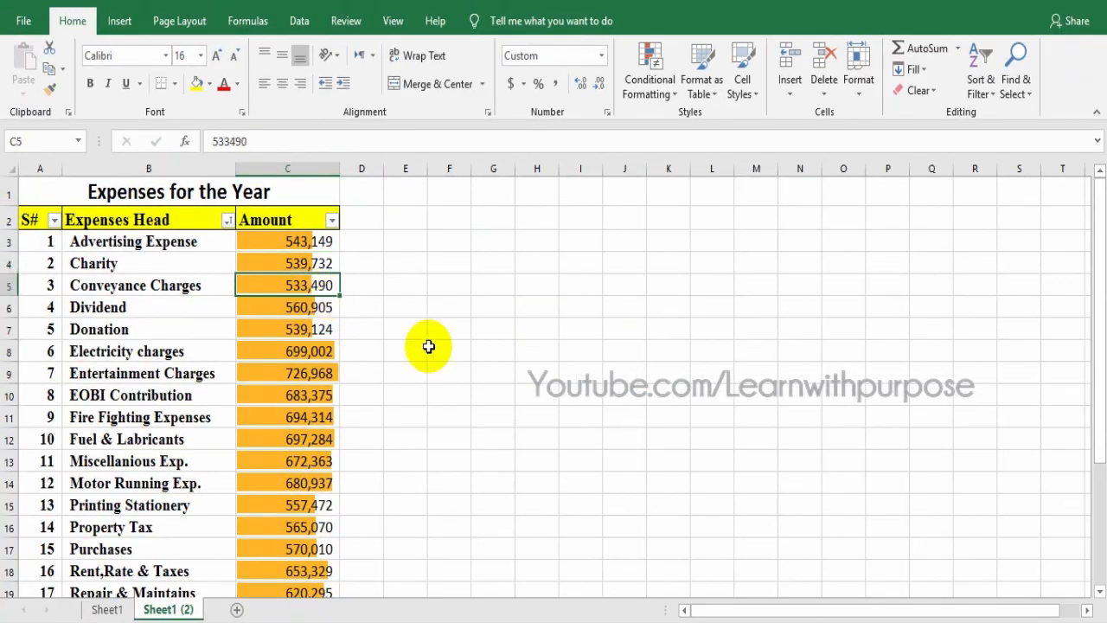
- Clear all expense amounts in C3:C25 of Sheet1 (2), leaving the total row in place
{"action": "left_click", "coordinate": [274, 247]}
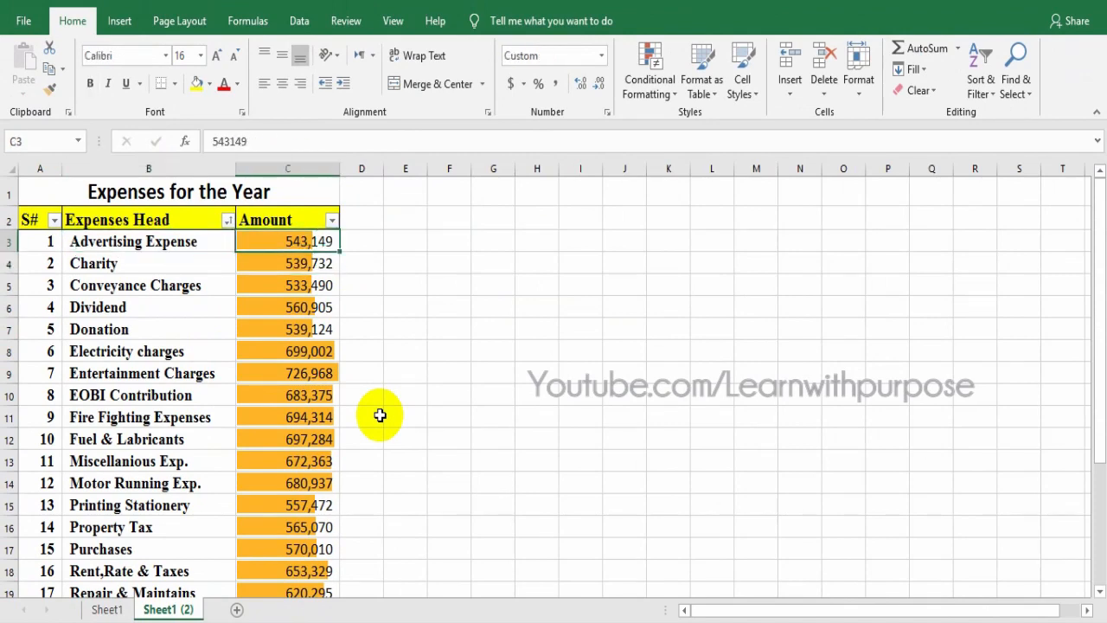
{"action": "key", "text": "Left"}
{"action": "key", "text": "Right"}
{"action": "key", "text": "ctrl+shift+Down"}
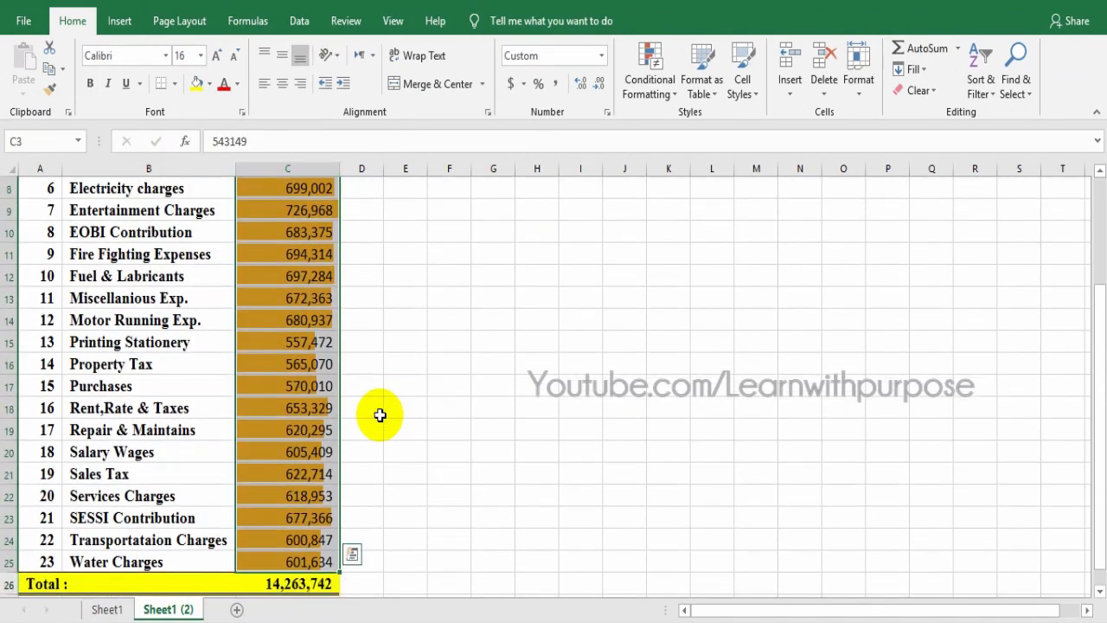
{"action": "key", "text": "Delete"}
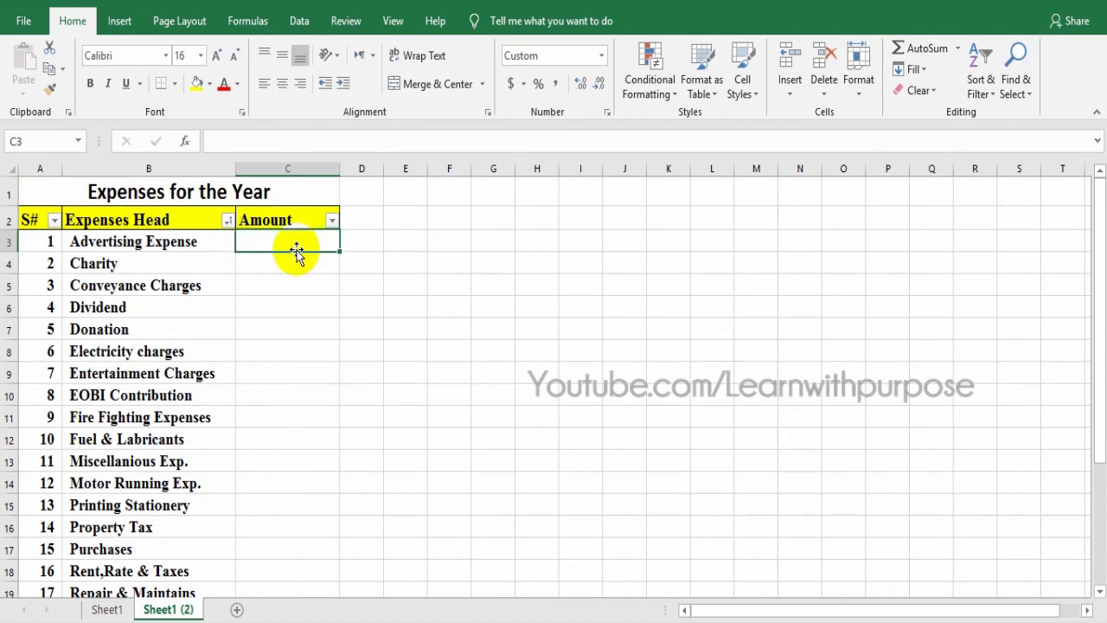
{"action": "type", "text": "=sumif"}
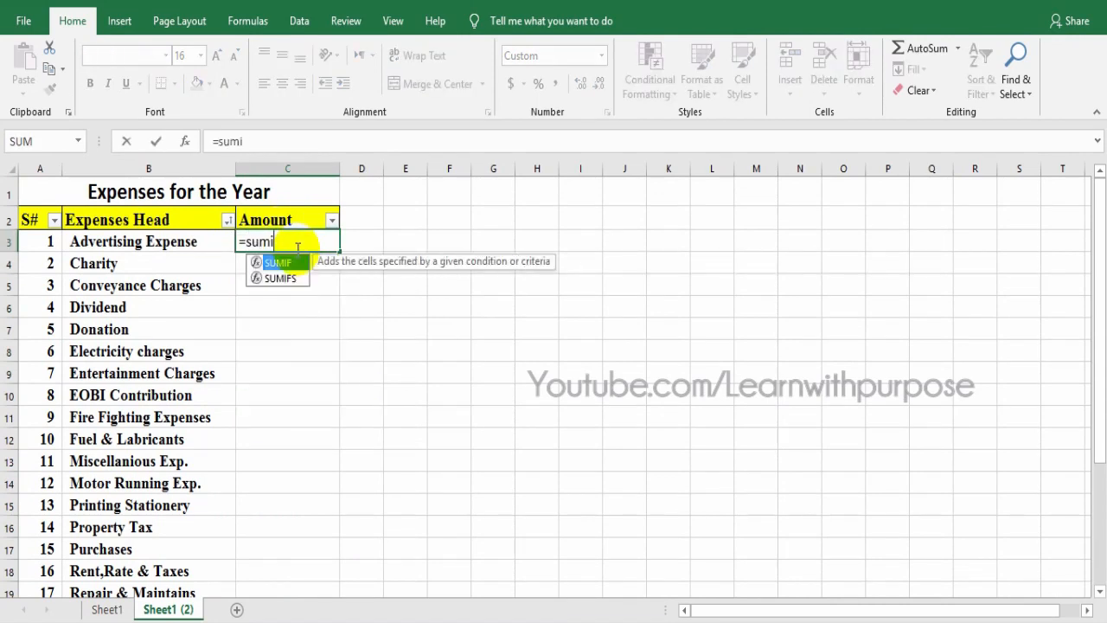
{"action": "key", "text": "Escape"}
{"action": "key", "text": "Escape"}
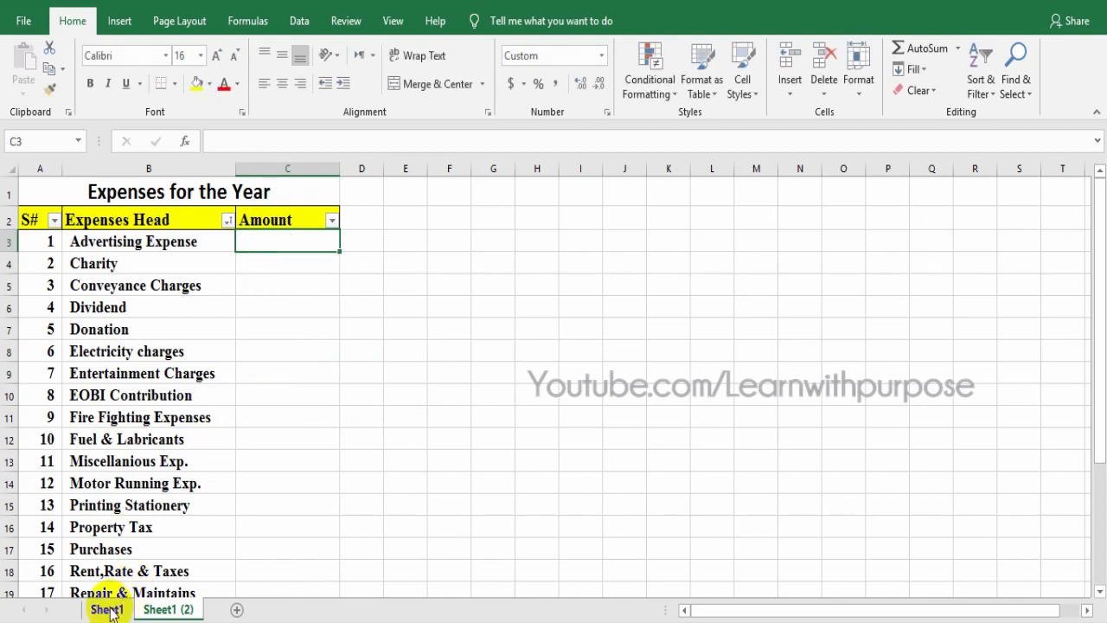
- Compare the repeated expense heads in Sheet1 with the unique expense heads listed in Sheet1 (2)
{"action": "left_click", "coordinate": [108, 609]}
{"action": "left_click", "coordinate": [217, 322]}
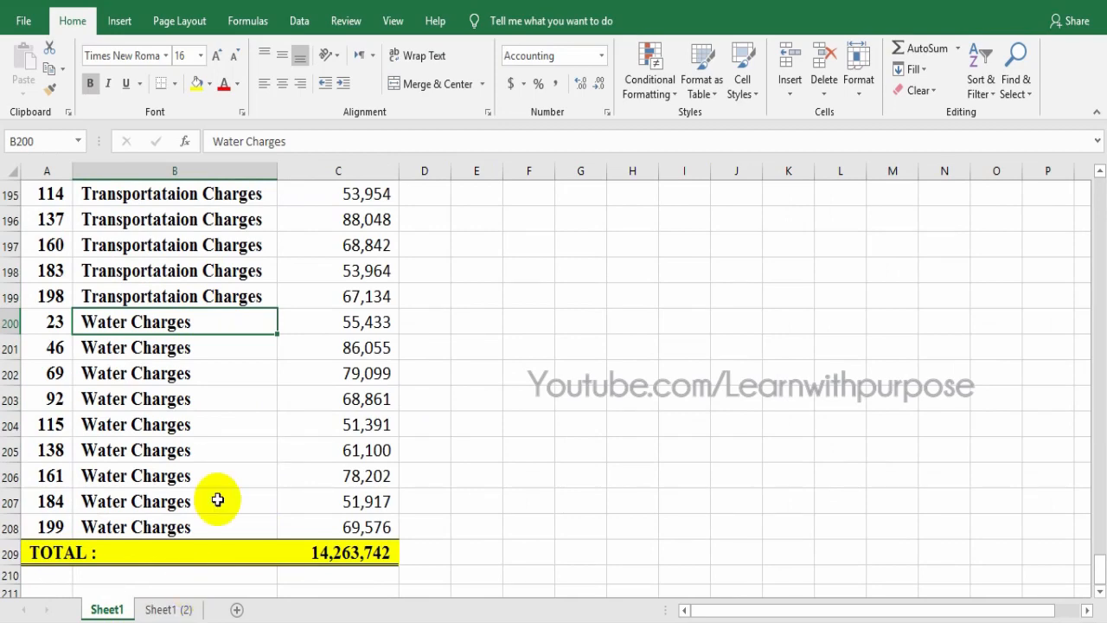
{"action": "left_click", "coordinate": [169, 609]}
{"action": "left_click", "coordinate": [229, 351]}
{"action": "scroll", "coordinate": [169, 411], "scroll_direction": "down", "scroll_amount": 2}
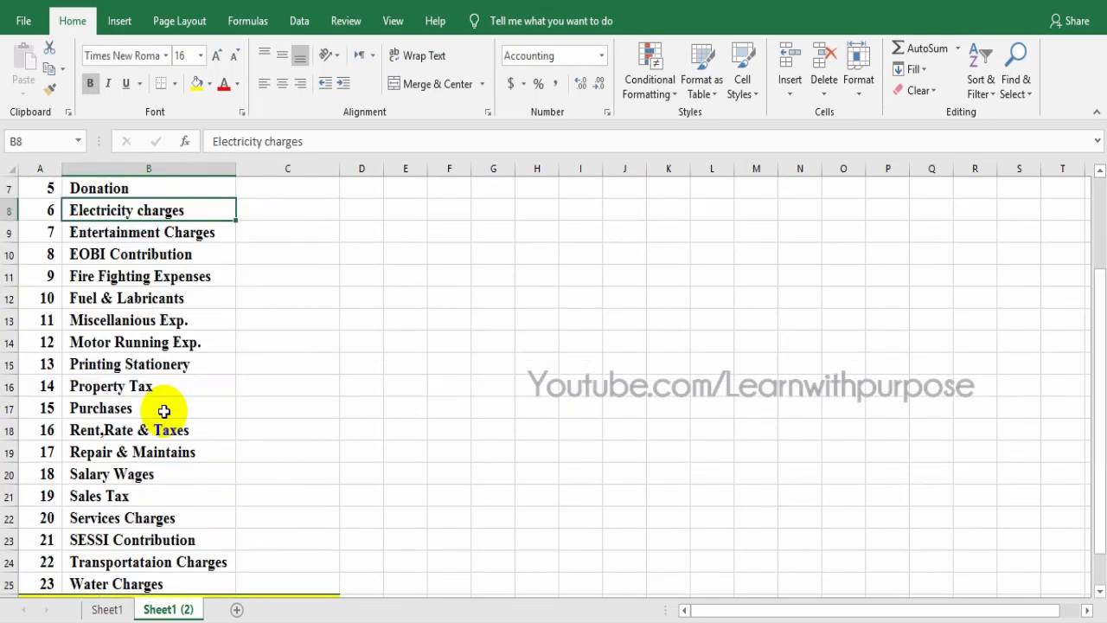
{"action": "scroll", "coordinate": [199, 410], "scroll_direction": "down", "scroll_amount": 2}
{"action": "left_click", "coordinate": [291, 422]}
{"action": "scroll", "coordinate": [314, 450], "scroll_direction": "up", "scroll_amount": 4}
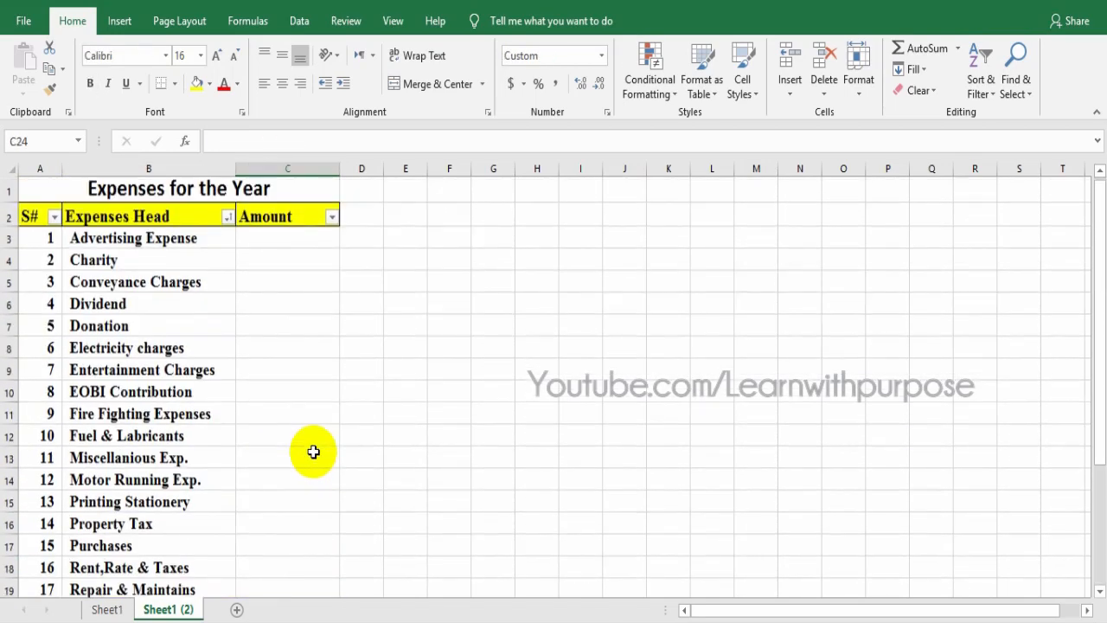
- Start a SUMIF formula in C3 of Sheet1 (2) with the absolute range Sheet1!$B$3:$C$208
{"action": "left_click", "coordinate": [284, 241]}
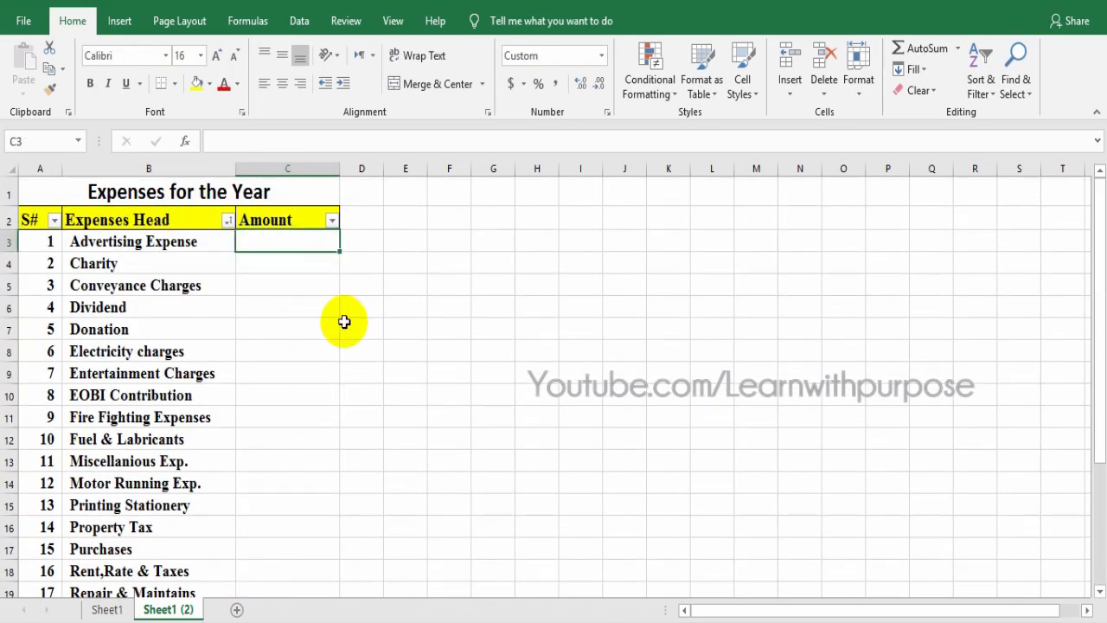
{"action": "type", "text": "=SUMIF("}
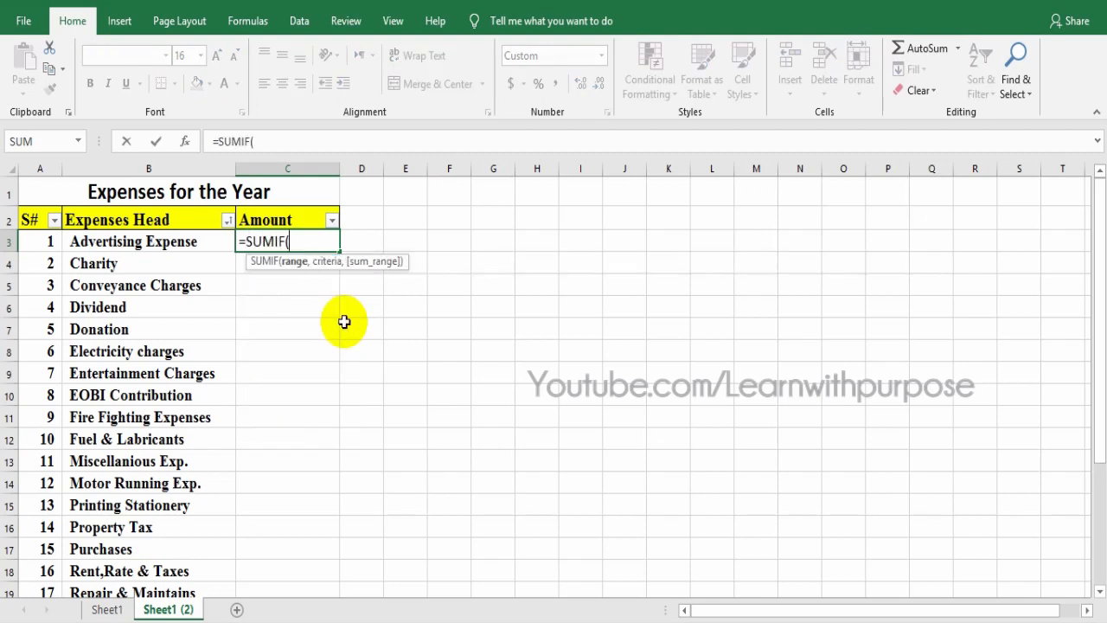
{"action": "left_click", "coordinate": [107, 610]}
{"action": "left_click", "coordinate": [169, 450]}
{"action": "key", "text": "ctrl+Up"}
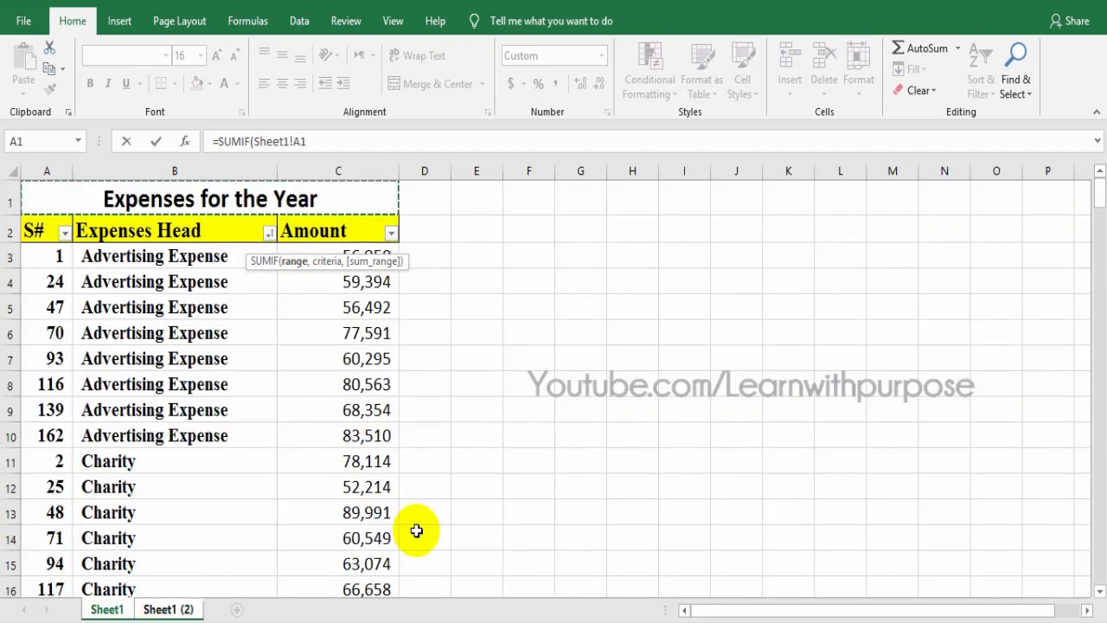
{"action": "key", "text": "Down"}
{"action": "key", "text": "ctrl+shift+Down"}
{"action": "key", "text": "shift+Right"}
{"action": "key", "text": "shift+Up"}
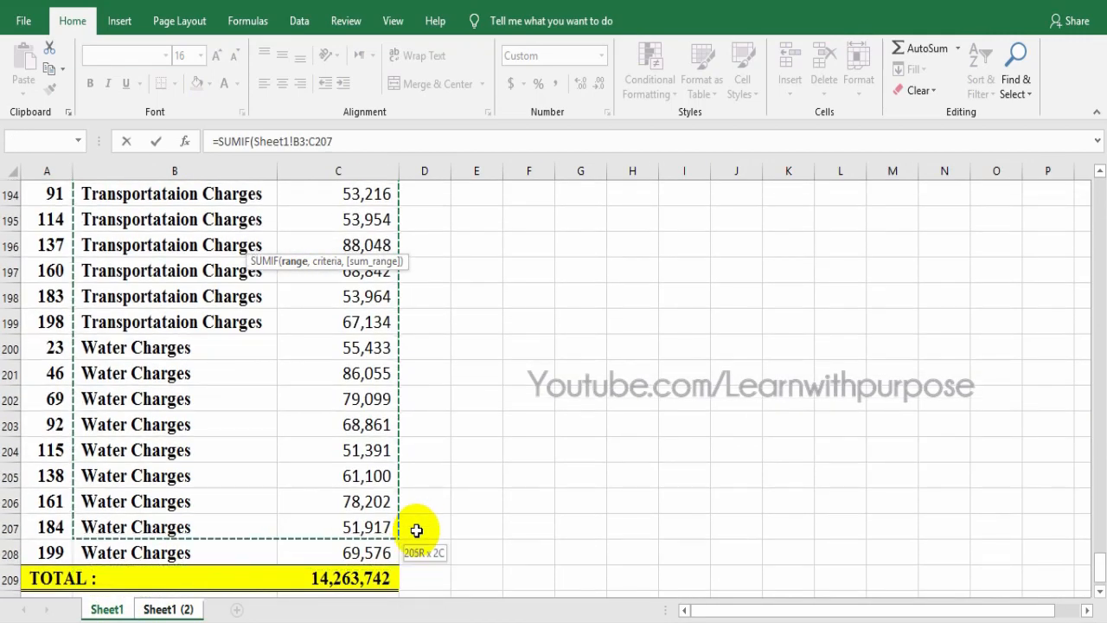
{"action": "key", "text": "shift+Down"}
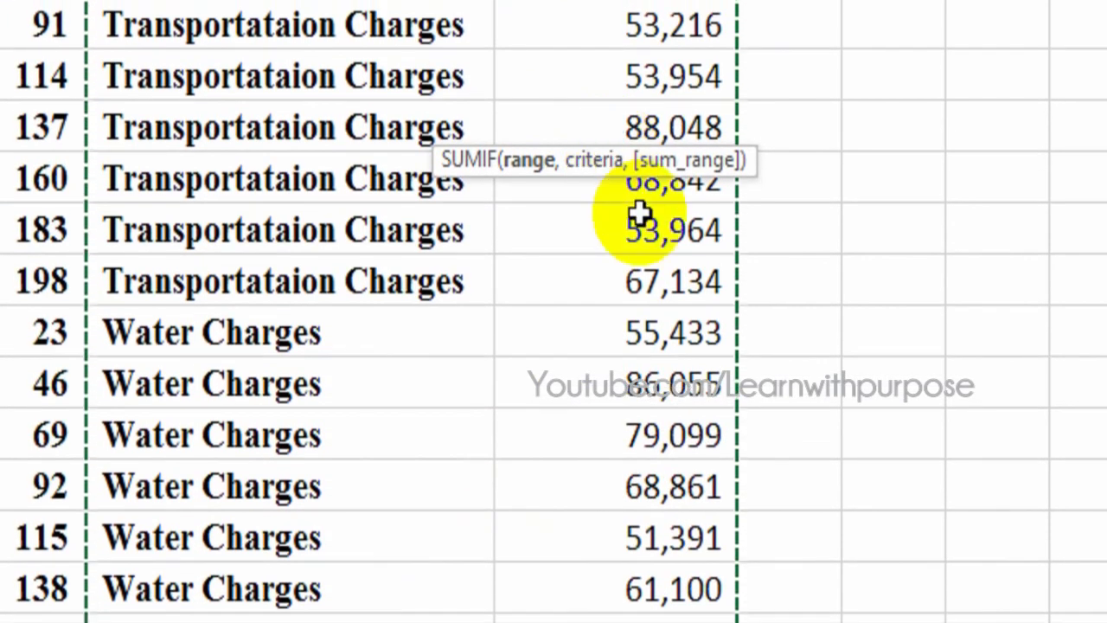
- Complete the SUMIF formula with criteria 'Sheet1 (2)'!B3 and the absolute sum range Sheet1!$C$3:$C$208
{"action": "type", "text": ","}
{"action": "left_click", "coordinate": [293, 597]}
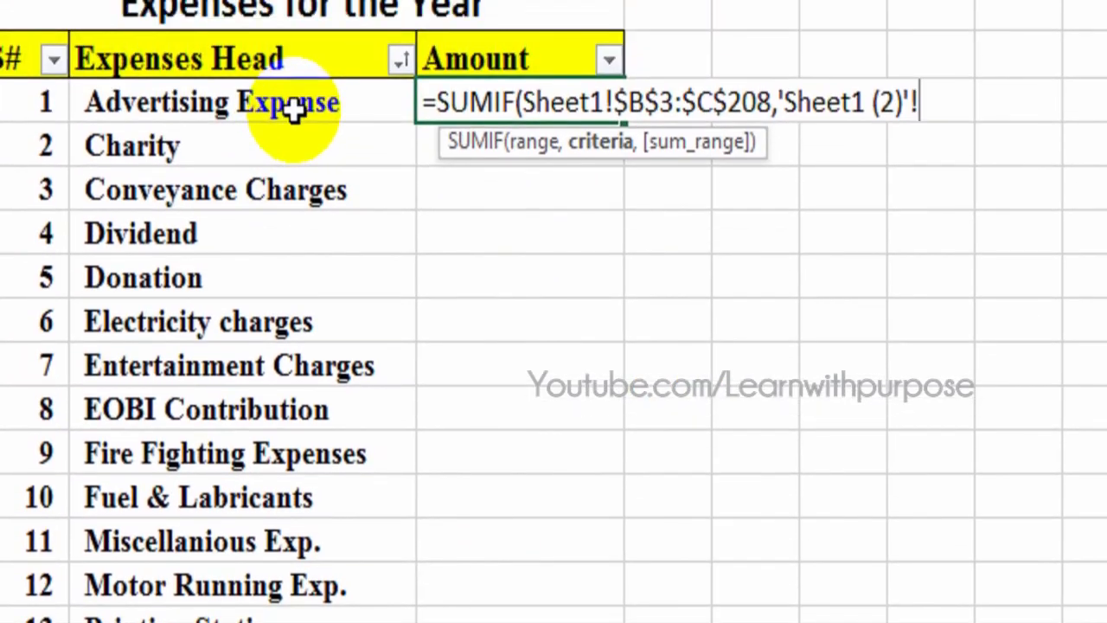
{"action": "left_click", "coordinate": [294, 11]}
{"action": "type", "text": ","}
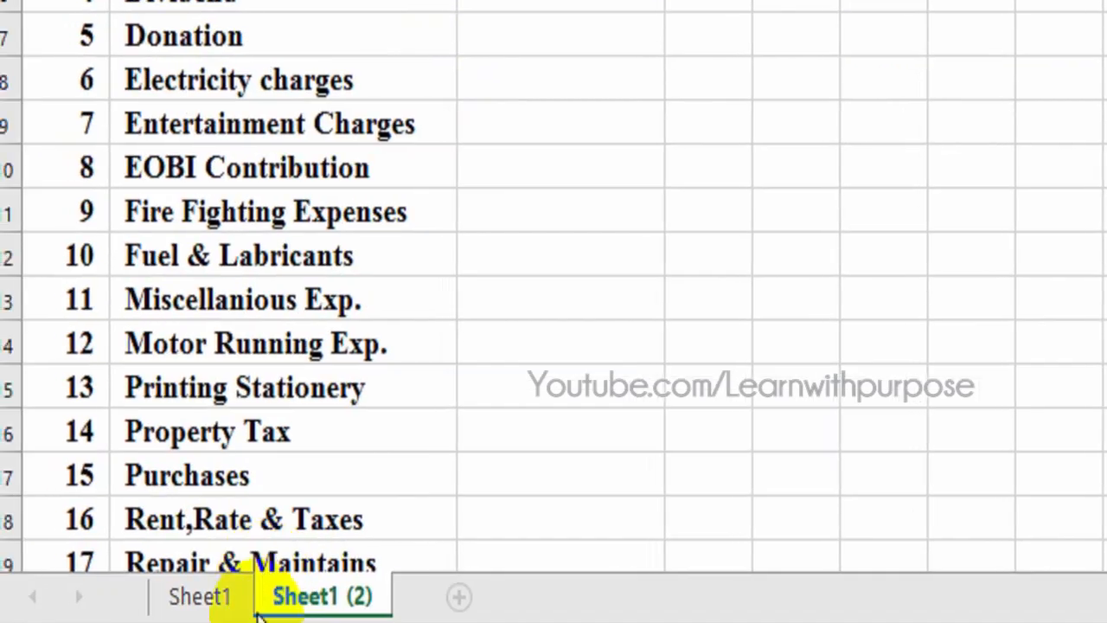
{"action": "left_click", "coordinate": [208, 594]}
{"action": "left_click", "coordinate": [631, 339]}
{"action": "key", "text": "ctrl+shift+Up"}
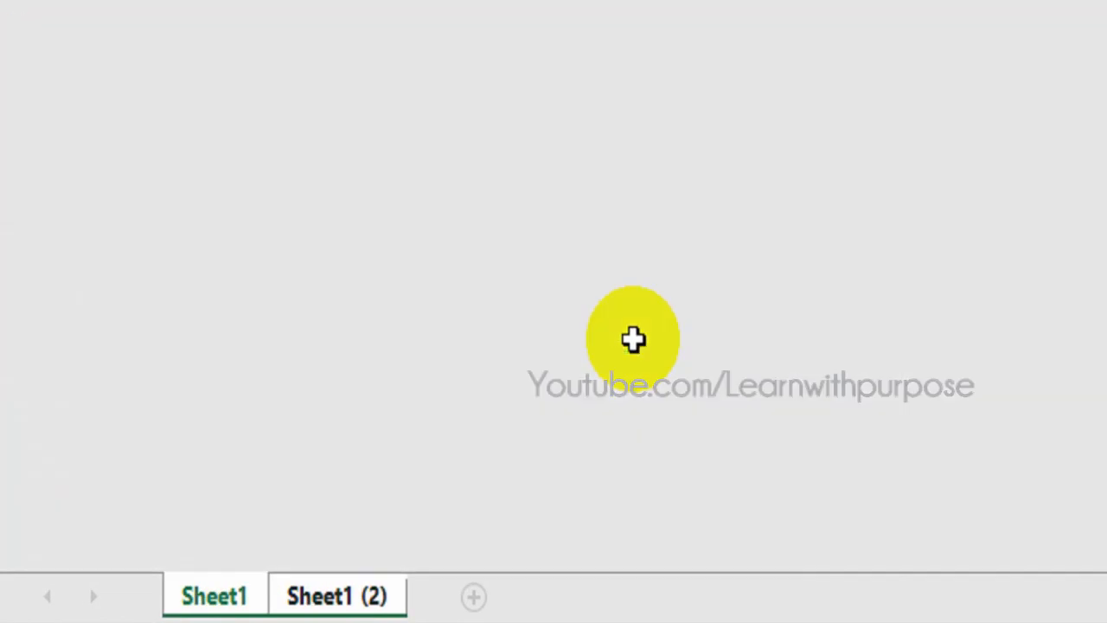
{"action": "key", "text": "ctrl+shift+Down"}
{"action": "key", "text": "shift+Up"}
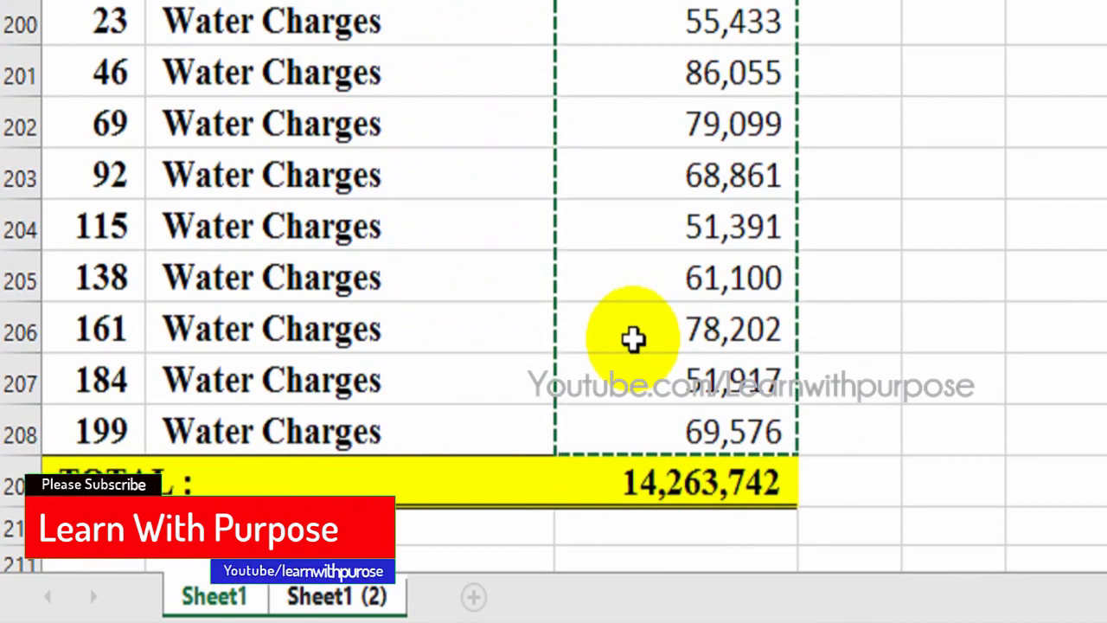
{"action": "key", "text": "ctrl+Page_Down"}
- Fill the SUMIF formula from C3 down to C25 for all expense heads
{"action": "key", "text": "ctrl+shift+Down"}
{"action": "key", "text": "shift+Up"}
{"action": "key", "text": "shift+Up"}
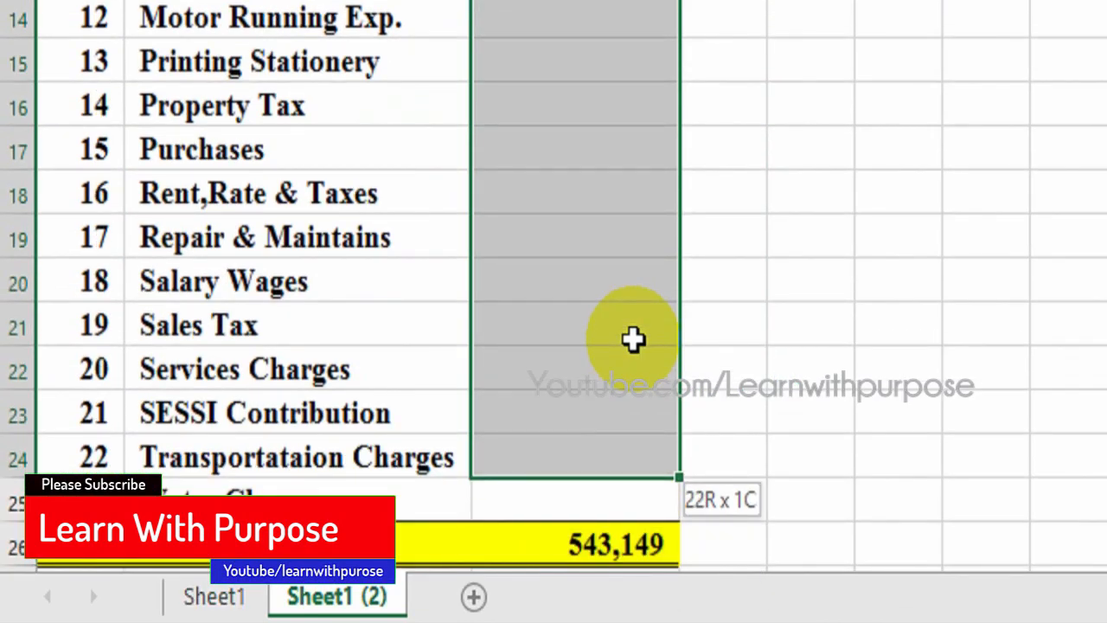
{"action": "key", "text": "shift+Down"}
{"action": "key", "text": "ctrl+v"}
{"action": "scroll", "coordinate": [633, 340], "scroll_direction": "up", "scroll_amount": 3}
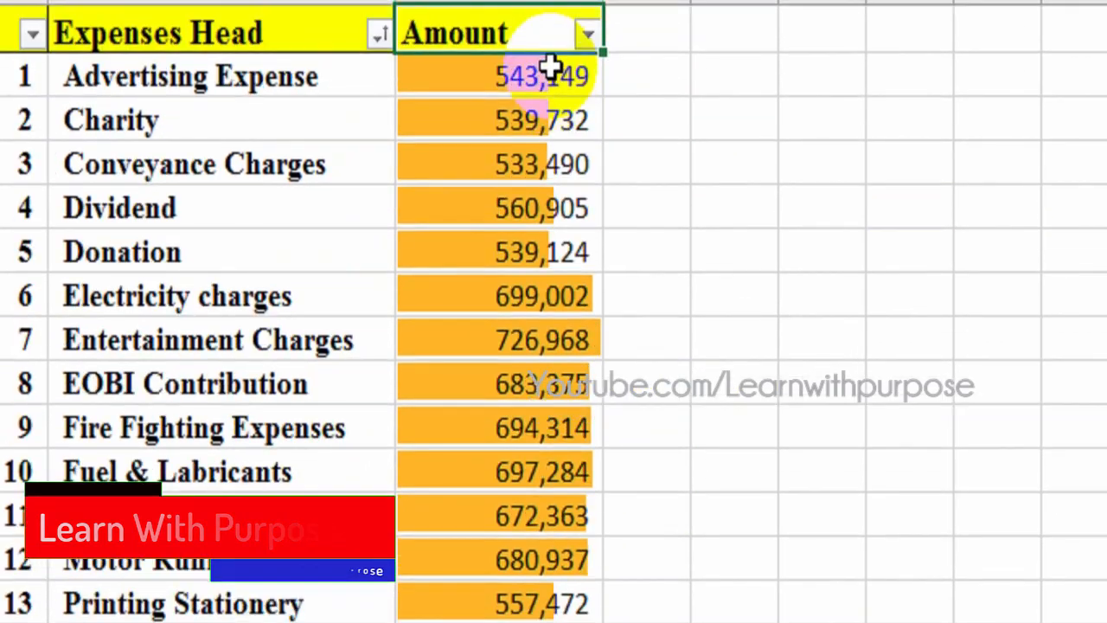
- Clear the filled amounts below C3, keeping the SUMIF formula for Advertising Expense
{"action": "left_click", "coordinate": [551, 69]}
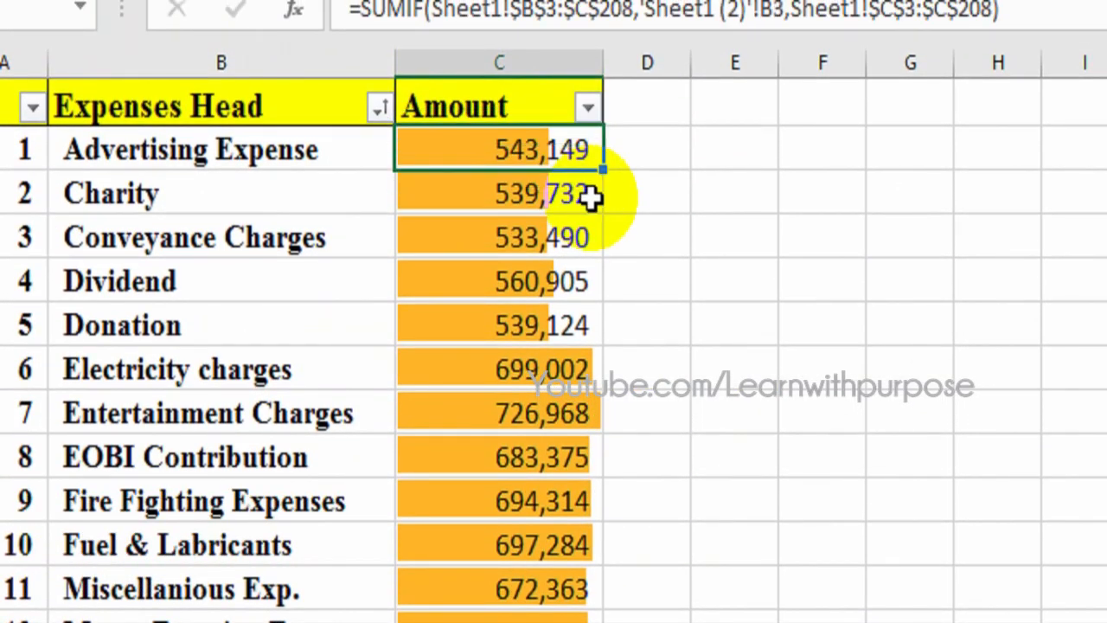
{"action": "left_click", "coordinate": [590, 197]}
{"action": "key", "text": "ctrl+shift+Down"}
{"action": "key", "text": "Delete"}
{"action": "scroll", "coordinate": [590, 198], "scroll_direction": "up", "scroll_amount": 3}
{"action": "scroll", "coordinate": [591, 199], "scroll_direction": "up", "scroll_amount": 1}
- Copy the SUMIF formula in C3 down the Amount column again for the remaining expense heads
{"action": "left_click", "coordinate": [591, 199]}
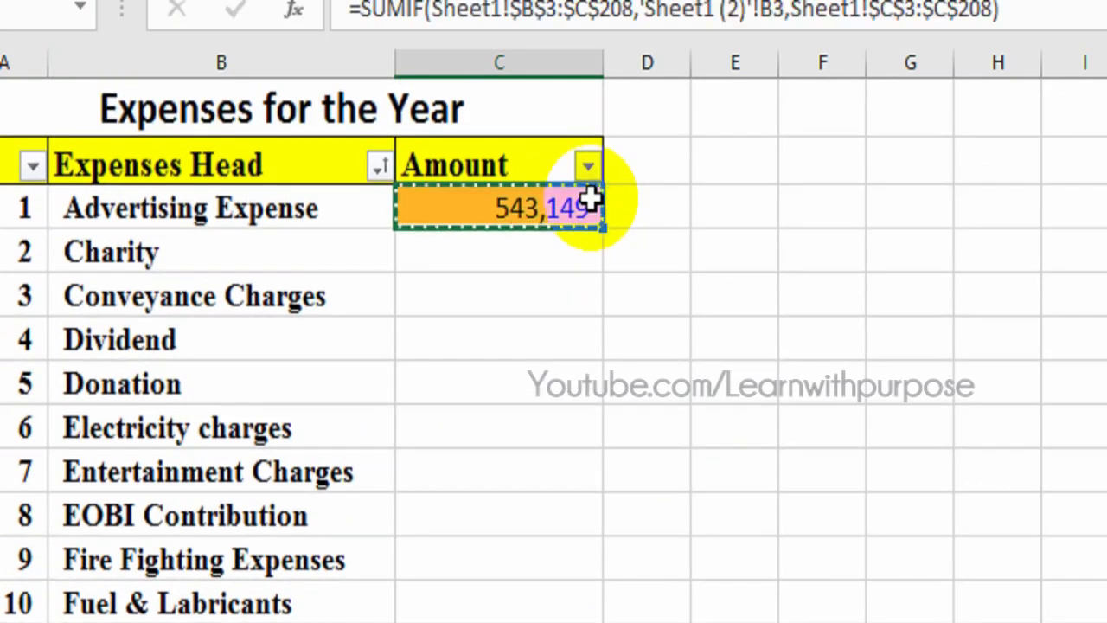
{"action": "key", "text": "shift+Down"}
{"action": "key", "text": "shift+Down"}
{"action": "key", "text": "shift+Down"}
{"action": "key", "text": "shift+Down"}
{"action": "key", "text": "shift+Down"}
{"action": "key", "text": "shift+Down"}
{"action": "key", "text": "shift+Down"}
{"action": "key", "text": "shift+Down"}
{"action": "key", "text": "shift+Down"}
{"action": "key", "text": "shift+Down"}
{"action": "key", "text": "shift+Down"}
{"action": "key", "text": "shift+Down"}
{"action": "key", "text": "shift+Down"}
{"action": "key", "text": "shift+Down"}
{"action": "key", "text": "shift+Down"}
{"action": "key", "text": "shift+Down"}
{"action": "key", "text": "shift+Down"}
{"action": "key", "text": "shift+Down"}
{"action": "key", "text": "shift+Down"}
{"action": "key", "text": "shift+Down"}
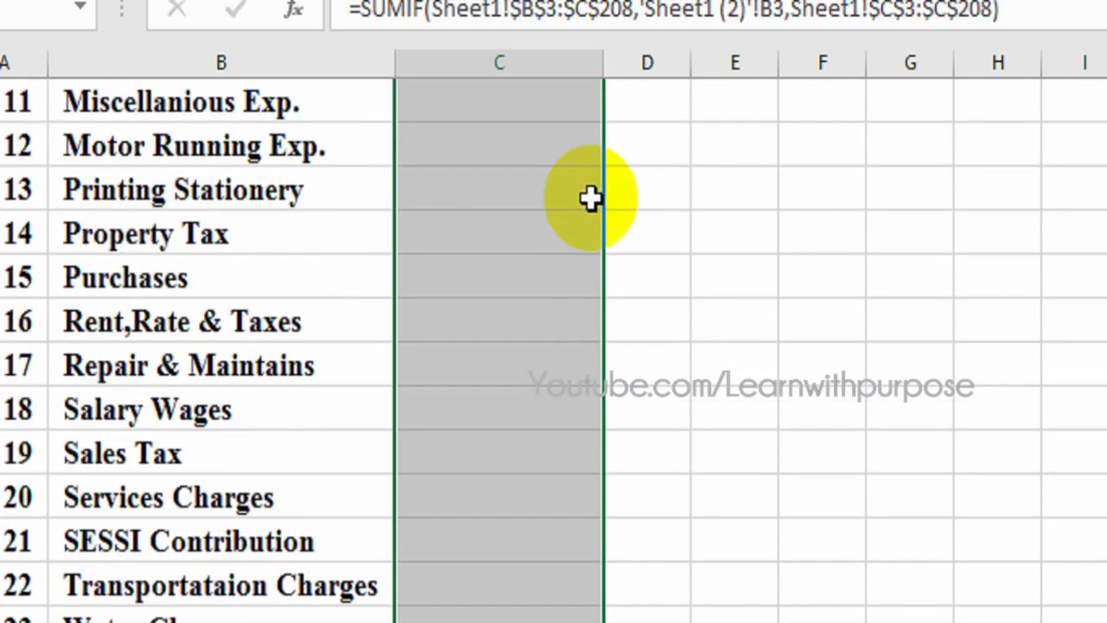
{"action": "key", "text": "ctrl+d"}
{"action": "key", "text": "Down"}
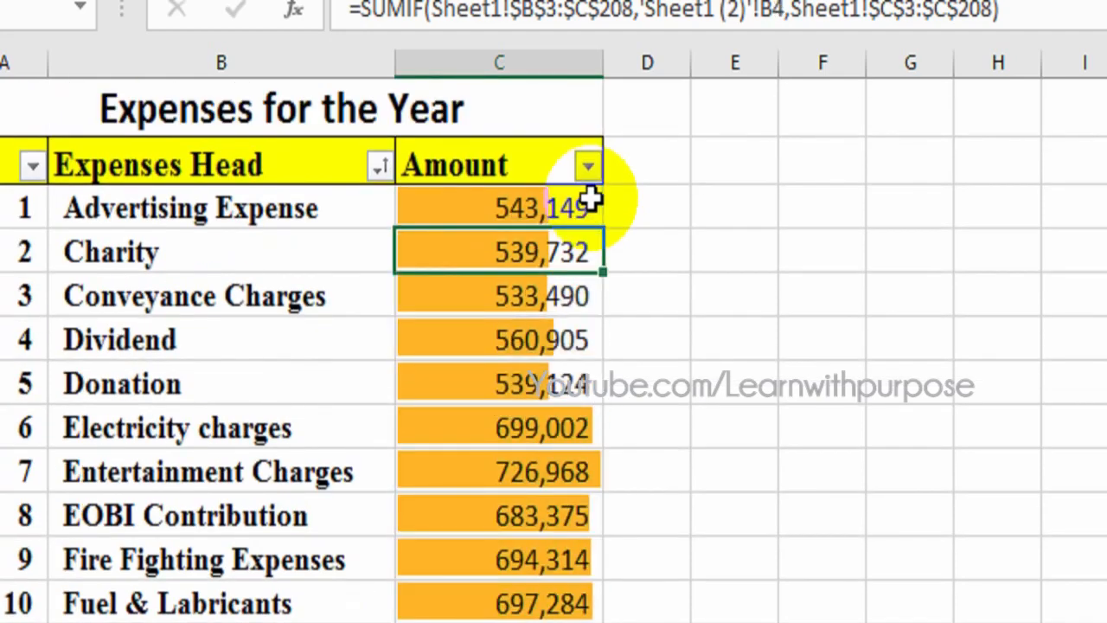
- Compare the grand total below the Amount column on Sheet1 (2) with the total row on Sheet1
{"action": "key", "text": "ctrl+Down"}
{"action": "scroll", "coordinate": [590, 197], "scroll_direction": "up", "scroll_amount": 3}
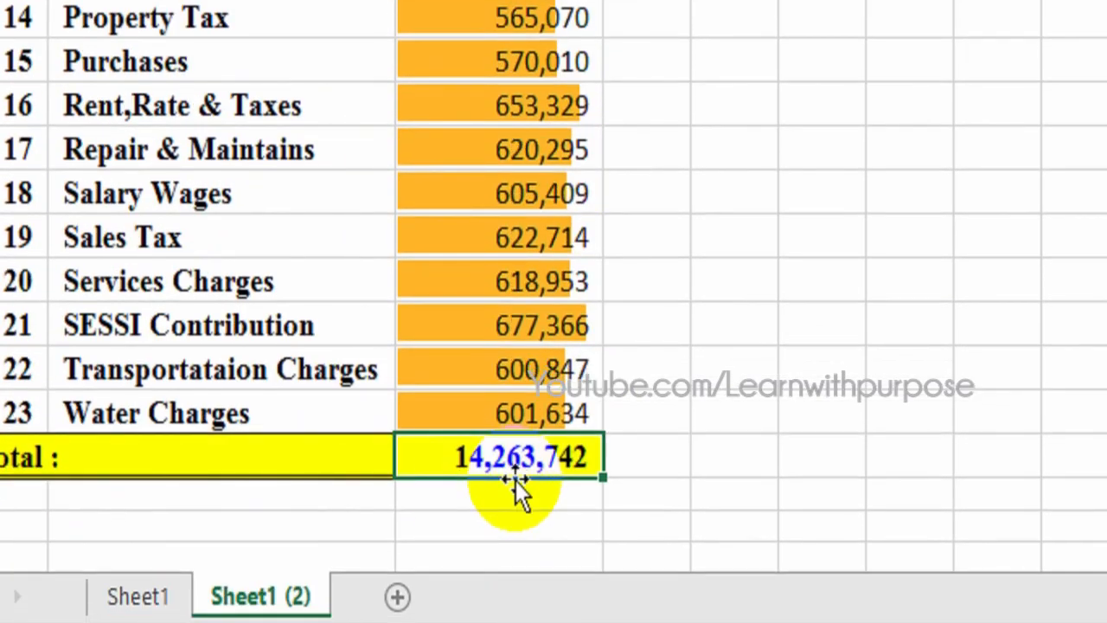
{"action": "left_click", "coordinate": [212, 596]}
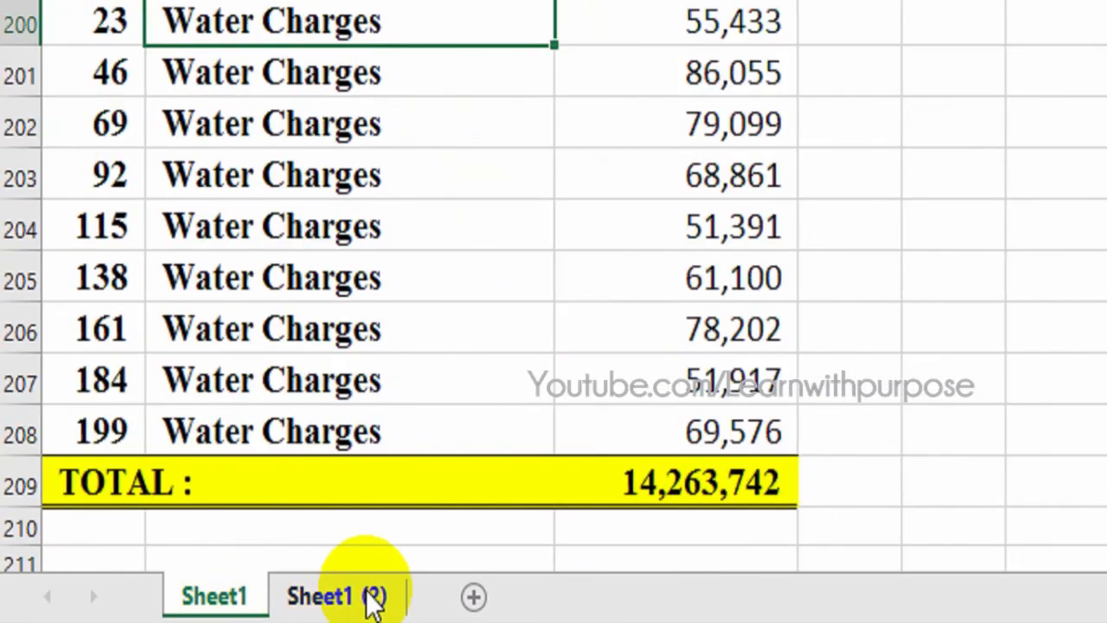
{"action": "left_click", "coordinate": [350, 596]}
{"action": "left_click", "coordinate": [553, 277]}
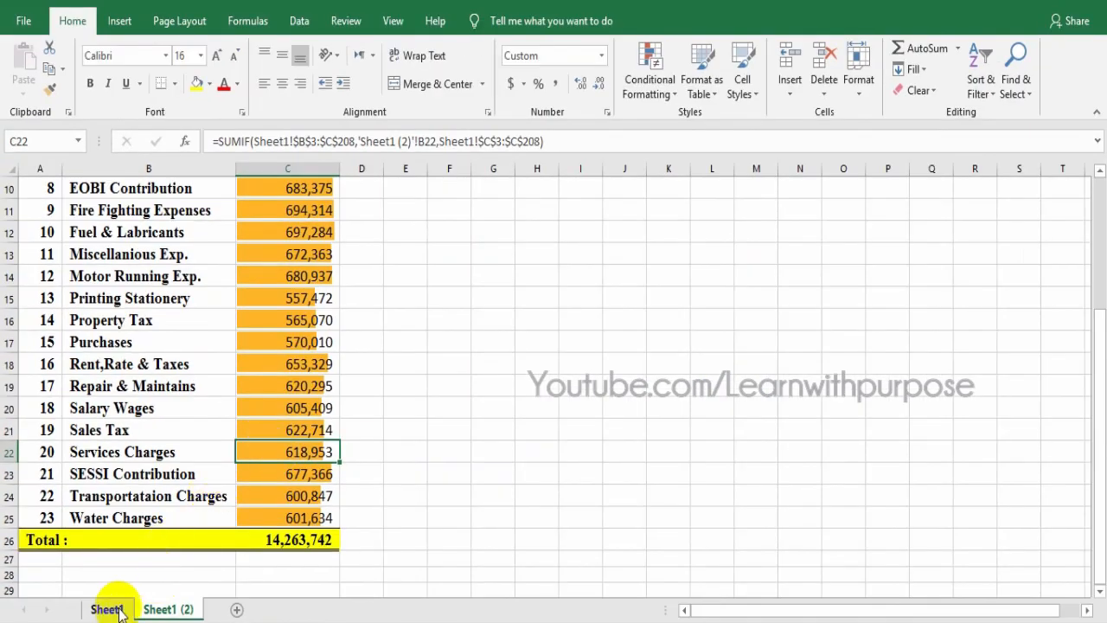
- Check the source Water Charges entries on Sheet1 and return to the start of the expense summary on Sheet1 (2)
{"action": "left_click", "coordinate": [214, 596]}
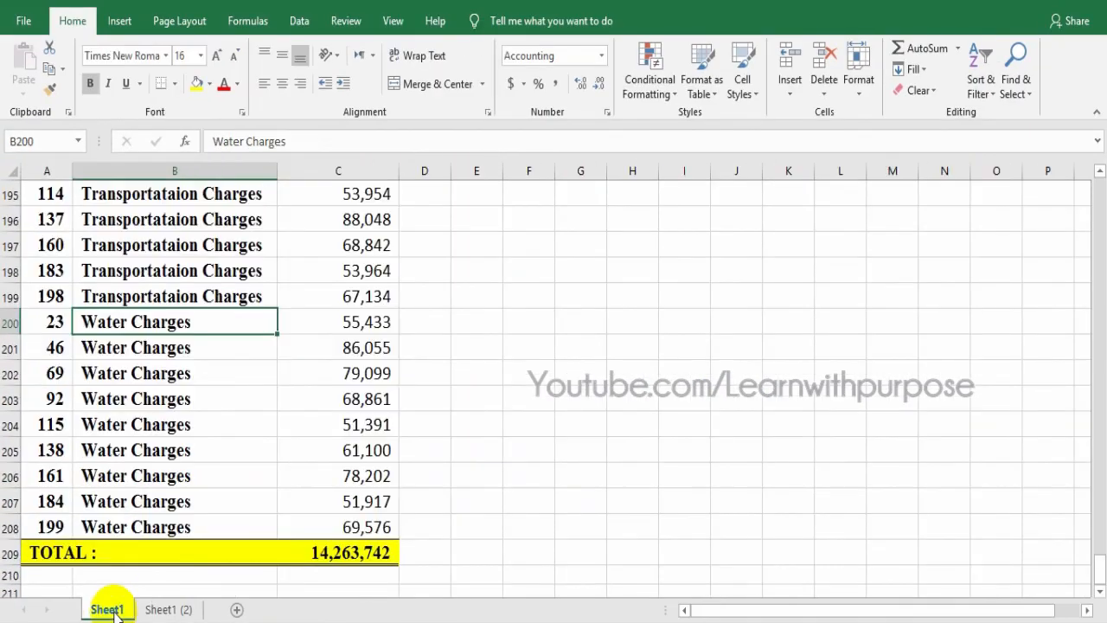
{"action": "left_click", "coordinate": [217, 300]}
{"action": "left_click", "coordinate": [222, 363]}
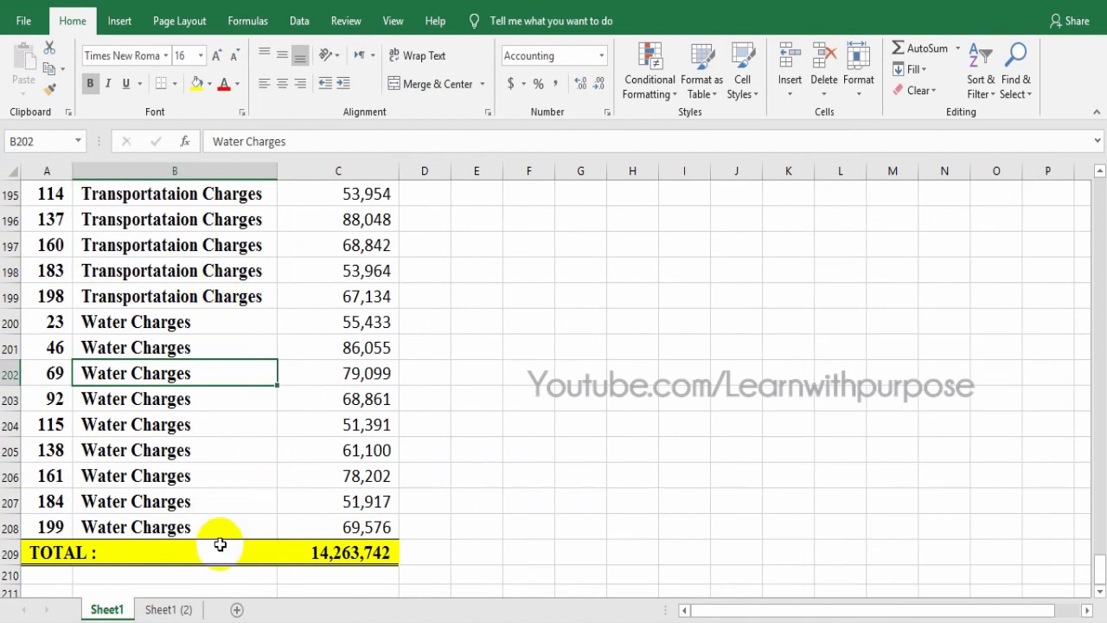
{"action": "left_click", "coordinate": [186, 610]}
{"action": "scroll", "coordinate": [302, 417], "scroll_direction": "up", "scroll_amount": 3}
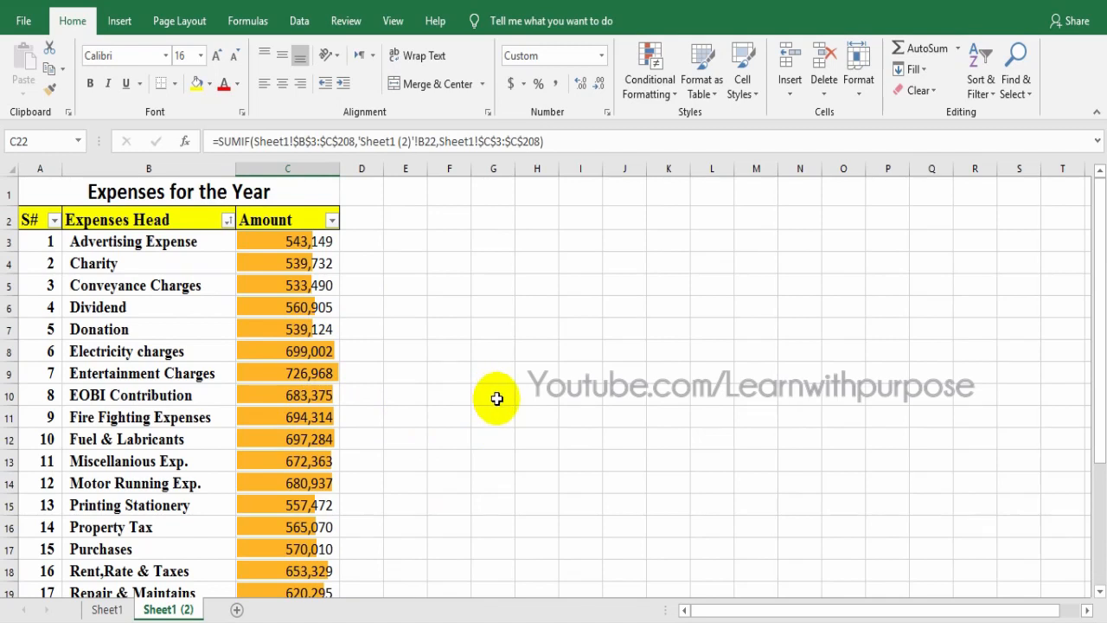
{"action": "left_click", "coordinate": [437, 372]}
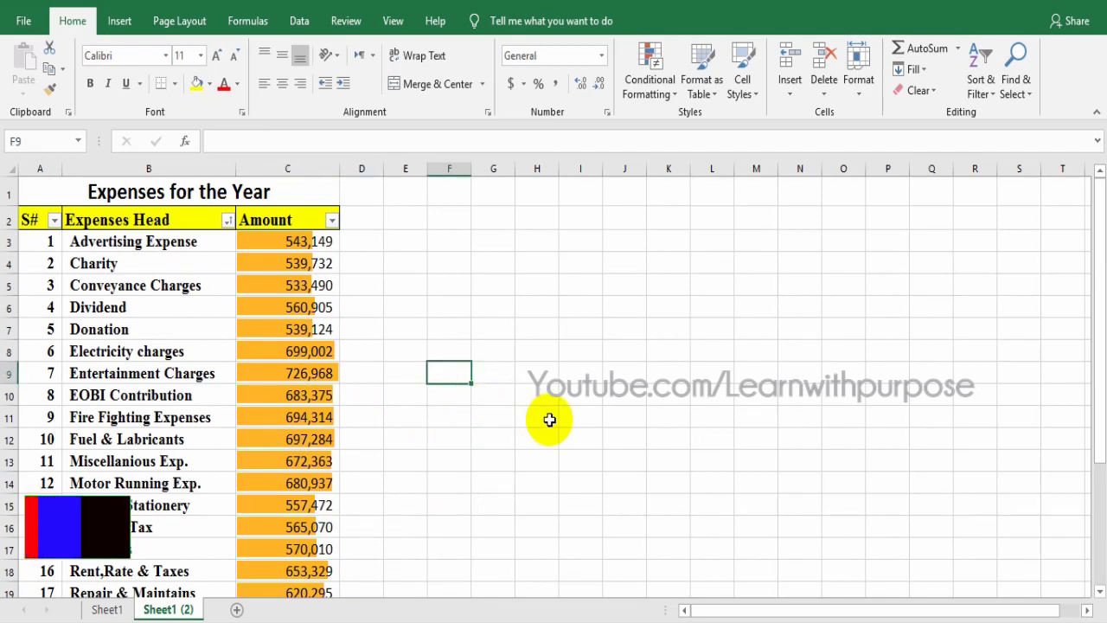